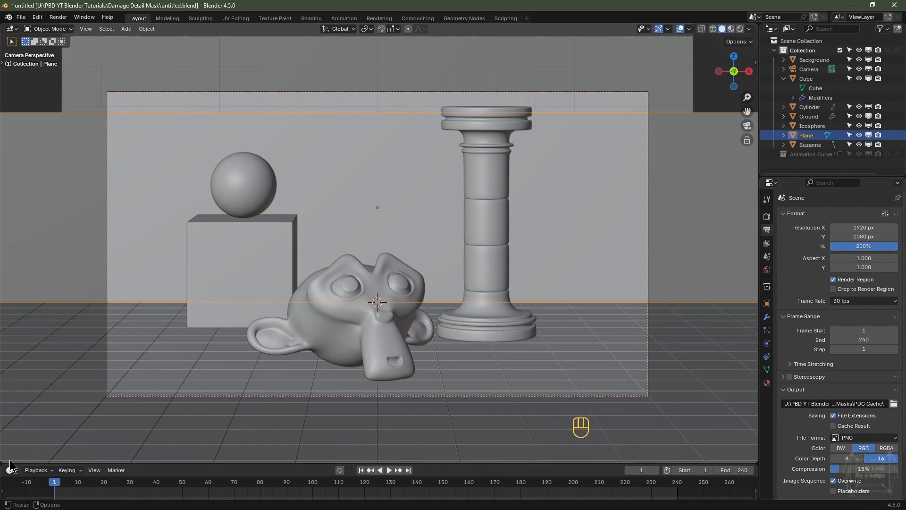
- Split off a Shader Editor area below the viewport and create a material named Damage Detail Mask on the back plane
{"action": "left_click_drag", "start_coordinate": [3, 459], "coordinate": [16, 302]}
{"action": "left_click", "coordinate": [13, 310]}
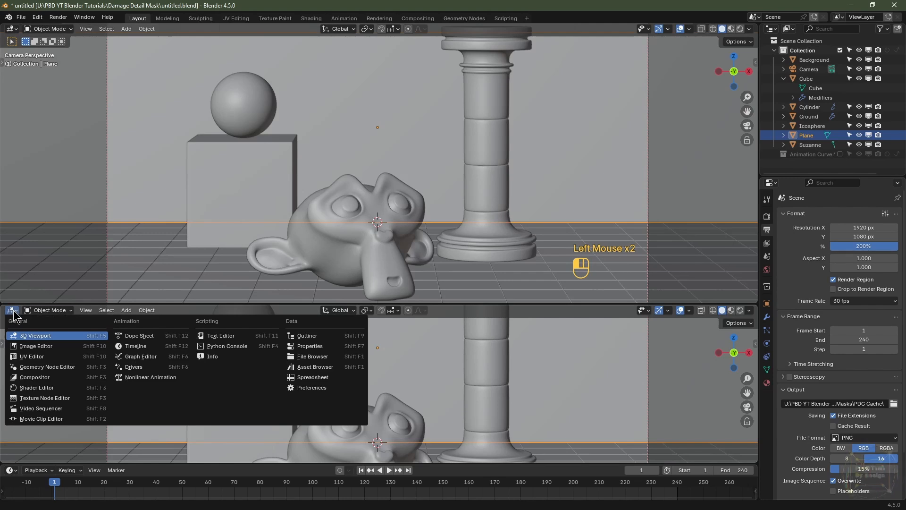
{"action": "left_click", "coordinate": [26, 387]}
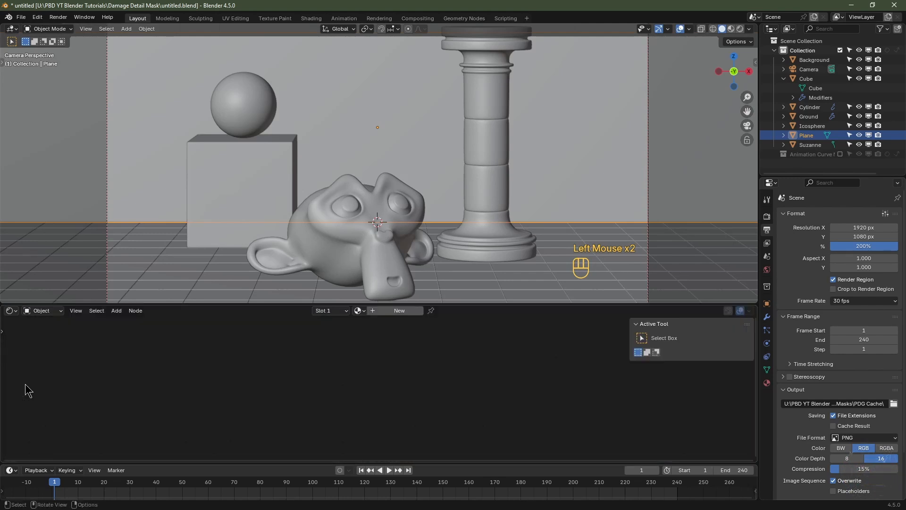
{"action": "left_click", "coordinate": [387, 314]}
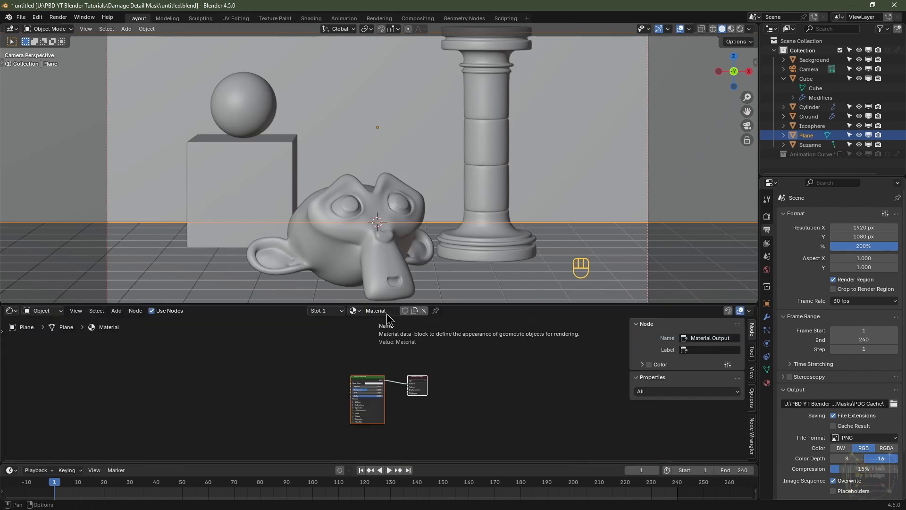
{"action": "left_click", "coordinate": [387, 313]}
{"action": "type", "text": "Damage Deta"}
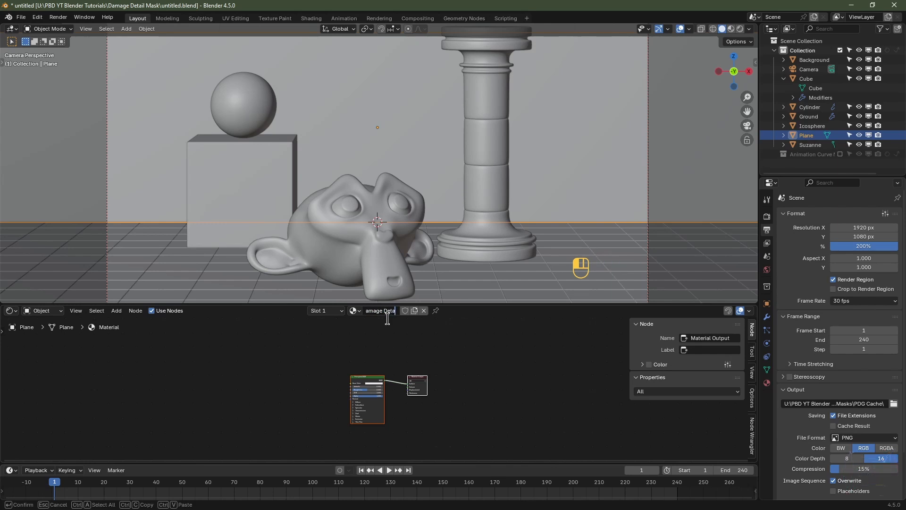
{"action": "type", "text": "il Mask"}
{"action": "key", "text": "Return"}
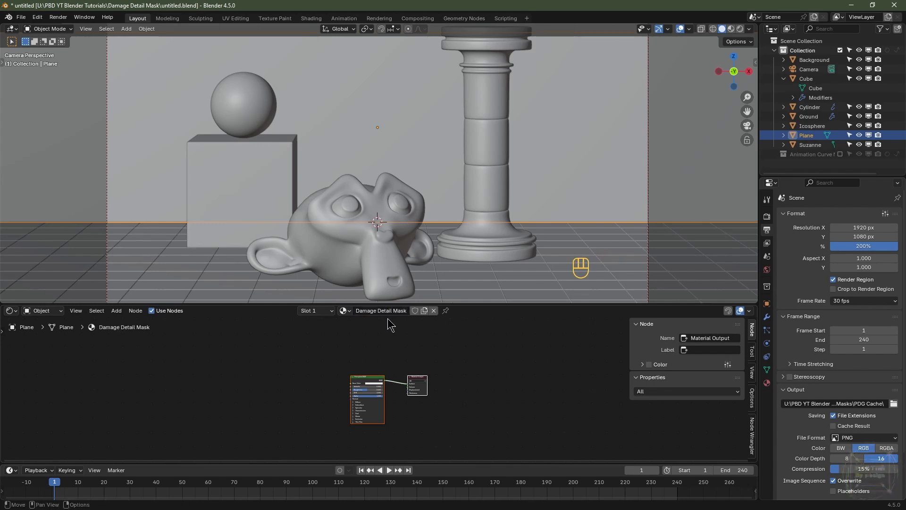
- Change the Principled BSDF base color to blue and switch the viewport to rendered shading
{"action": "key", "text": "n"}
{"action": "scroll", "coordinate": [411, 400], "scroll_direction": "up", "scroll_amount": 4}
{"action": "middle_click_drag", "start_coordinate": [411, 401], "coordinate": [482, 380]}
{"action": "left_click", "coordinate": [456, 349]}
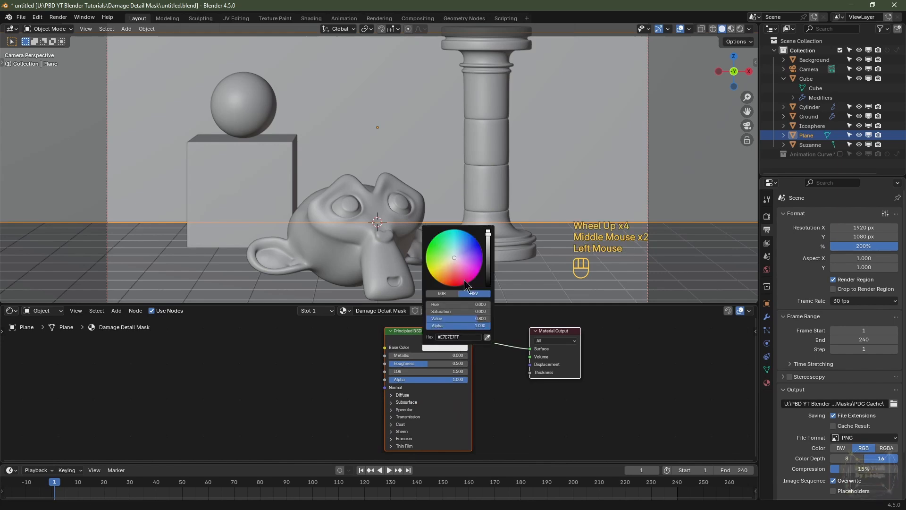
{"action": "left_click", "coordinate": [466, 243]}
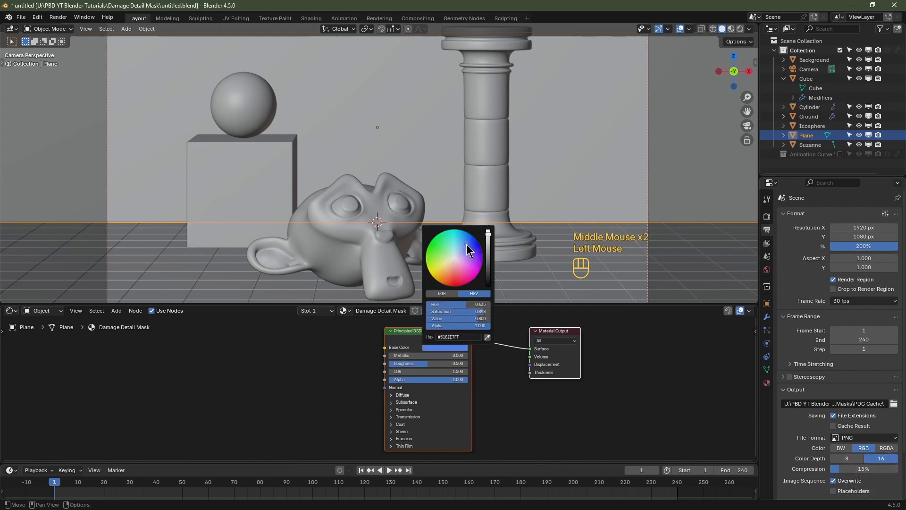
{"action": "left_click", "coordinate": [740, 30]}
- Link the back plane's material to the column, monkey head, cube and sphere
{"action": "left_click", "coordinate": [494, 108]}
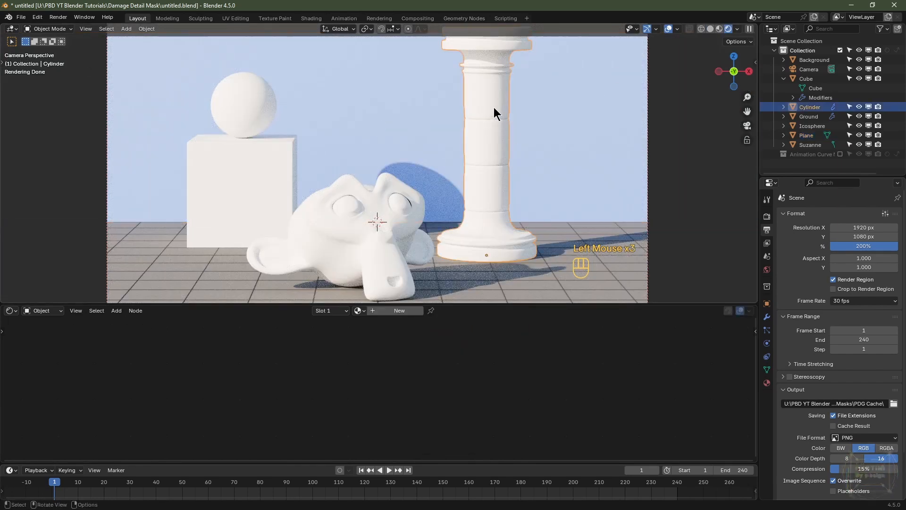
{"action": "left_click", "coordinate": [378, 211], "text": "shift"}
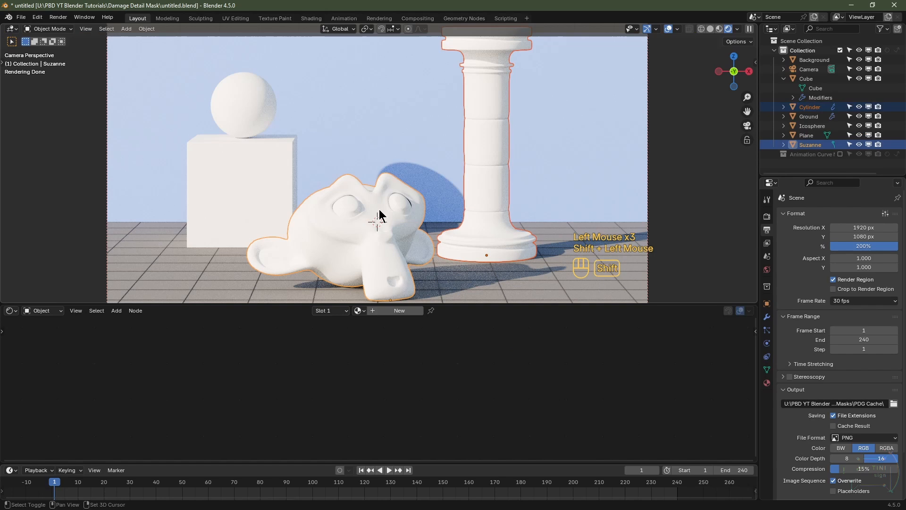
{"action": "left_click", "coordinate": [257, 183], "text": "shift"}
{"action": "left_click", "coordinate": [246, 103], "text": "shift"}
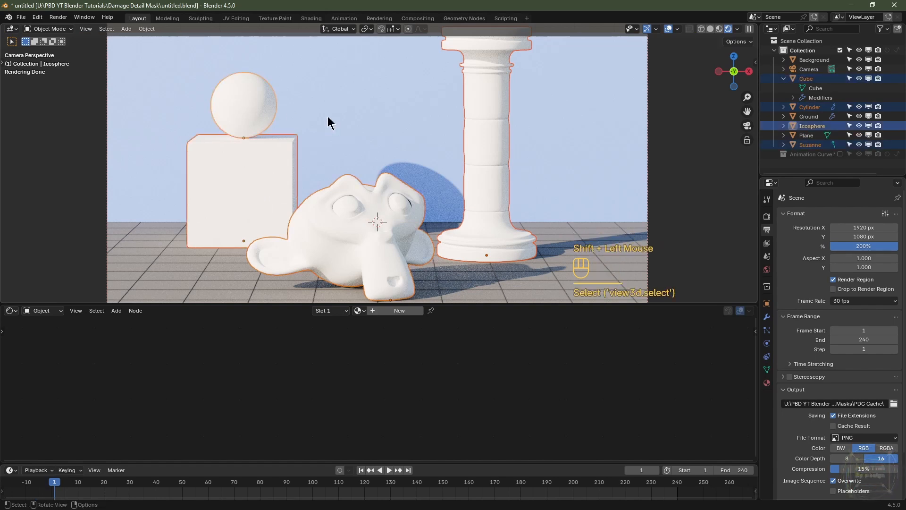
{"action": "left_click", "coordinate": [367, 123], "text": "shift"}
{"action": "scroll", "coordinate": [366, 131], "scroll_direction": "down", "scroll_amount": 2}
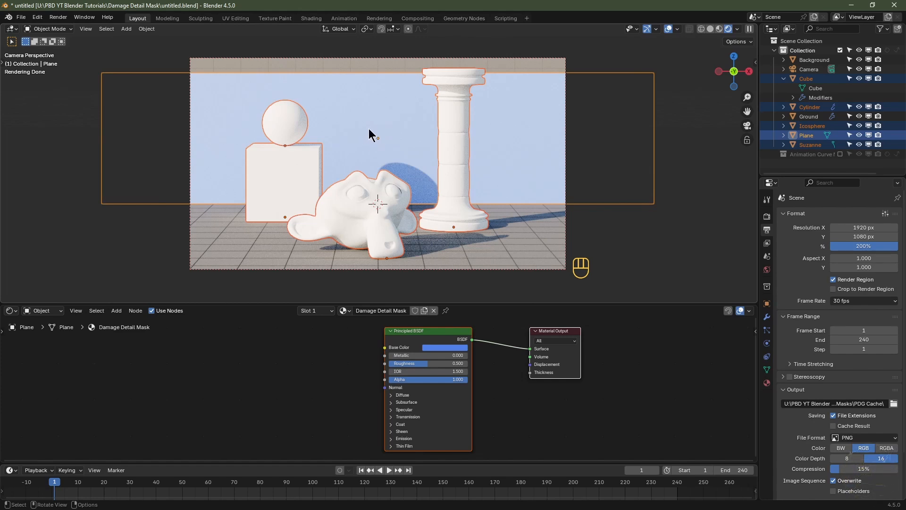
{"action": "key", "text": "ctrl+l"}
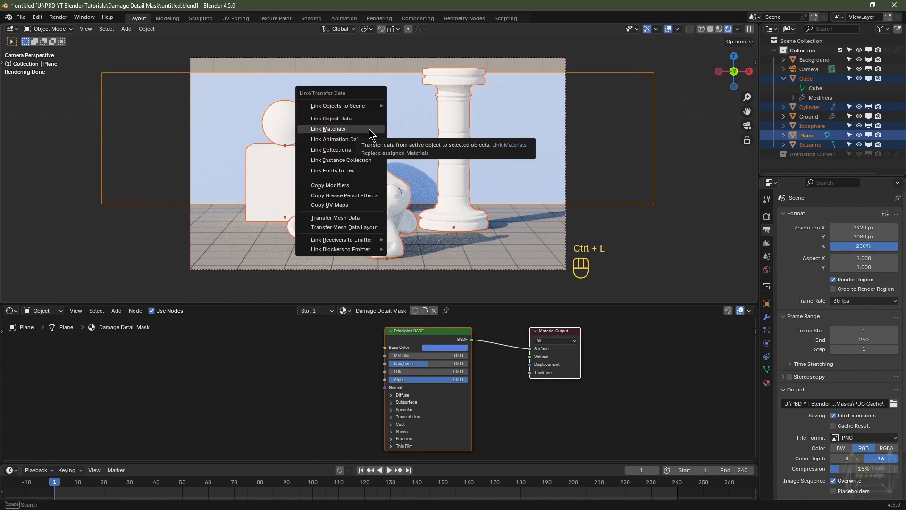
{"action": "left_click", "coordinate": [370, 130]}
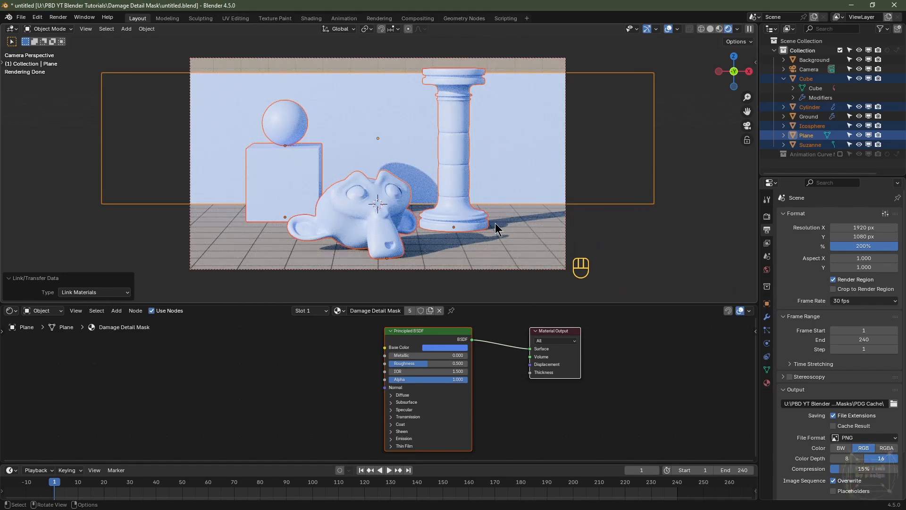
- Enlarge the node editor and add Texture Coordinate and Noise Texture nodes ahead of the Principled BSDF
{"action": "left_click_drag", "start_coordinate": [499, 303], "coordinate": [499, 149]}
{"action": "scroll", "coordinate": [452, 111], "scroll_direction": "up", "scroll_amount": 2}
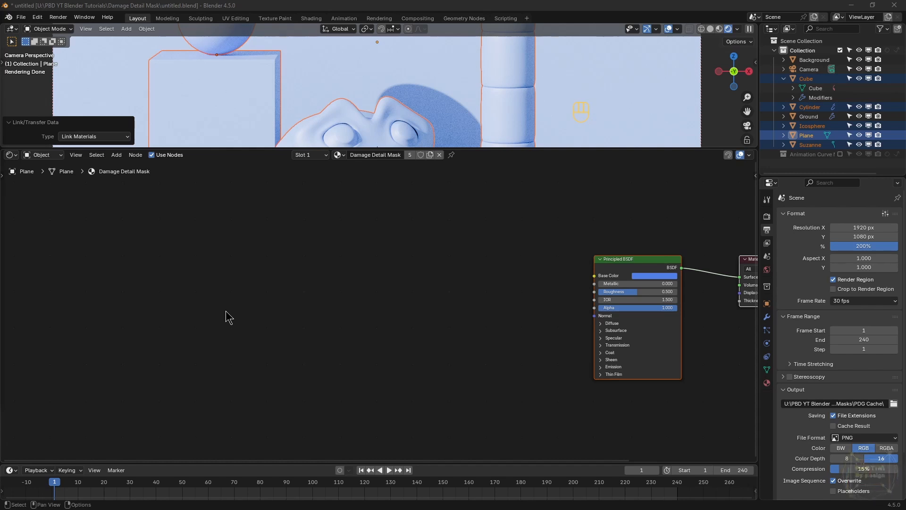
{"action": "left_click", "coordinate": [147, 315]}
{"action": "key", "text": "shift+a"}
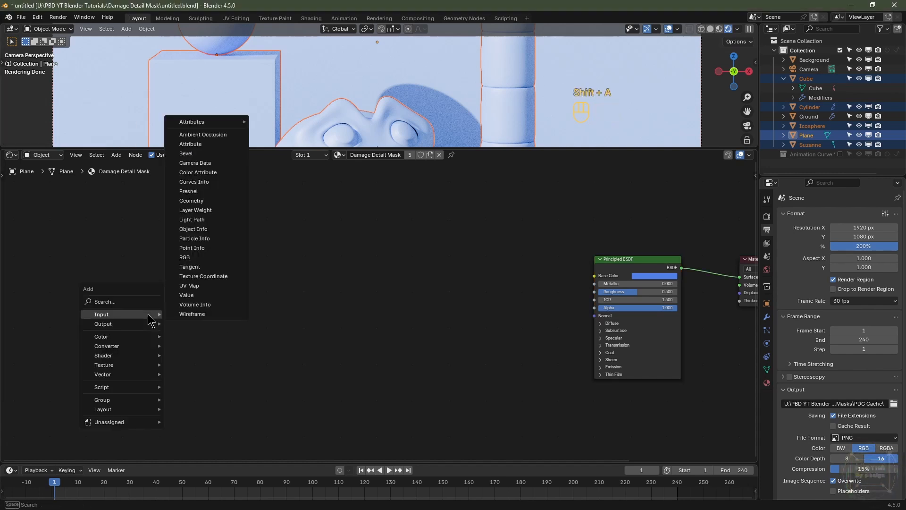
{"action": "left_click", "coordinate": [202, 276]}
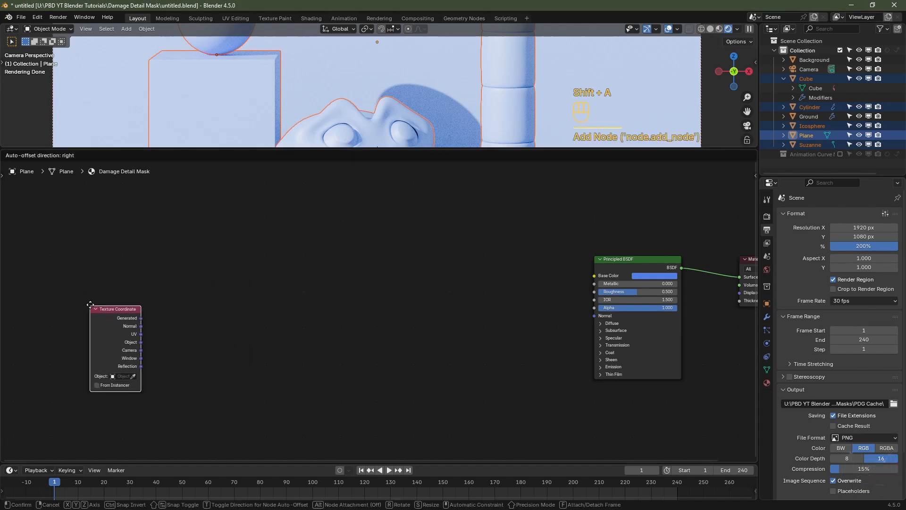
{"action": "left_click", "coordinate": [90, 305]}
{"action": "key", "text": "shift+a"}
{"action": "mouse_move", "coordinate": [87, 391]}
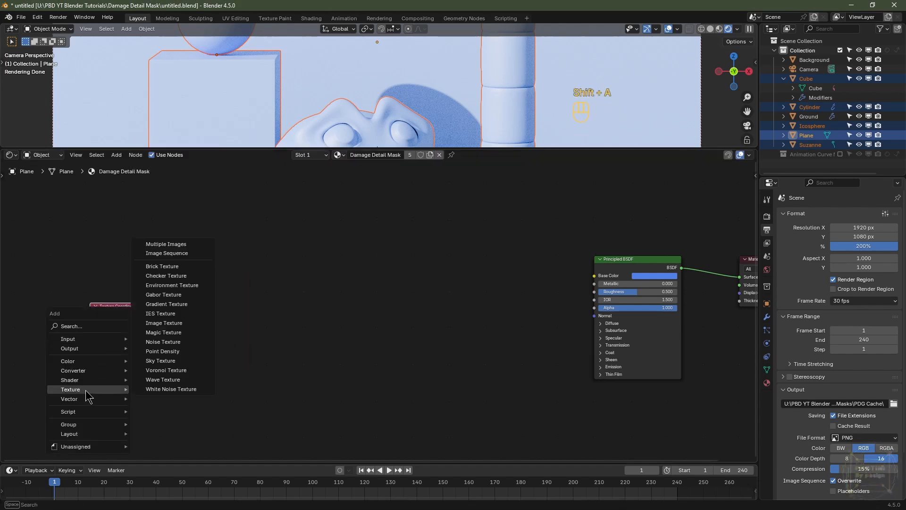
{"action": "left_click", "coordinate": [163, 342]}
{"action": "left_click", "coordinate": [163, 308]}
- Add a Color Ramp node and a Bump node after the Noise Texture
{"action": "key", "text": "shift+a"}
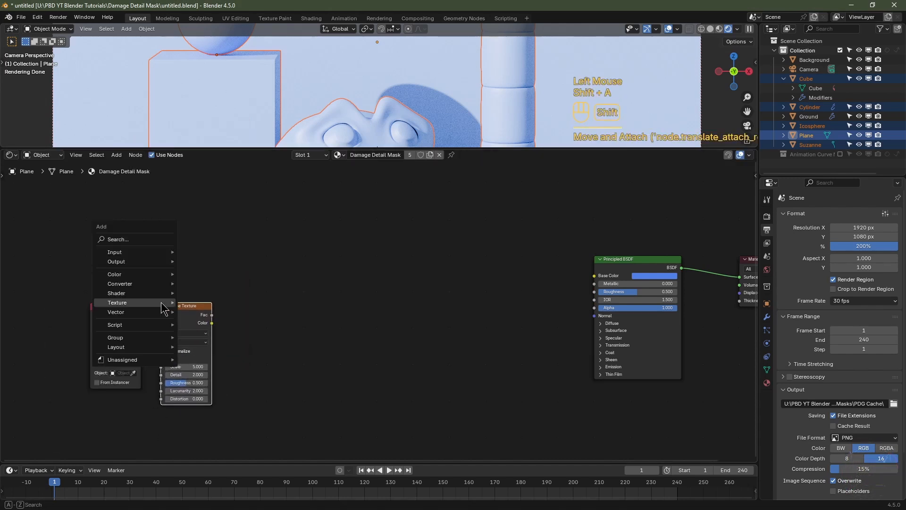
{"action": "mouse_move", "coordinate": [158, 290]}
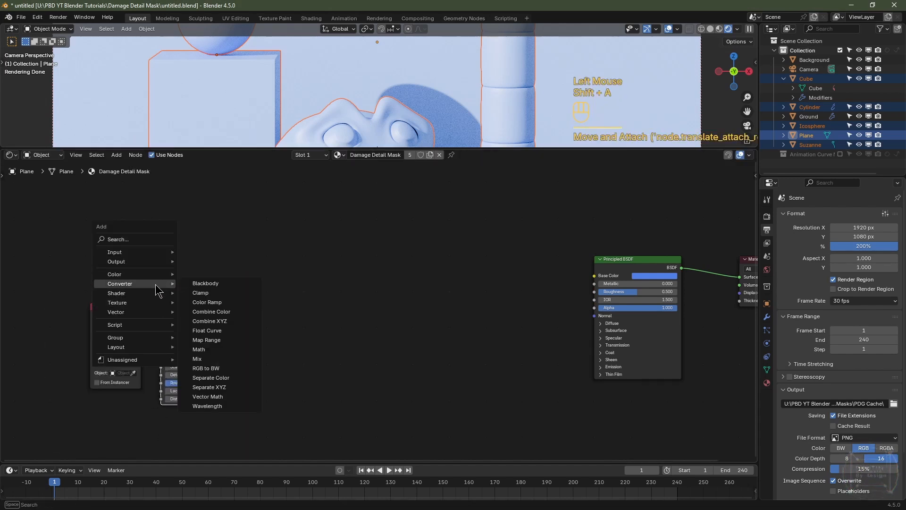
{"action": "left_click", "coordinate": [204, 302]}
{"action": "left_click", "coordinate": [234, 306]}
{"action": "key", "text": "shift+a"}
{"action": "mouse_move", "coordinate": [234, 306]}
{"action": "mouse_move", "coordinate": [222, 330]}
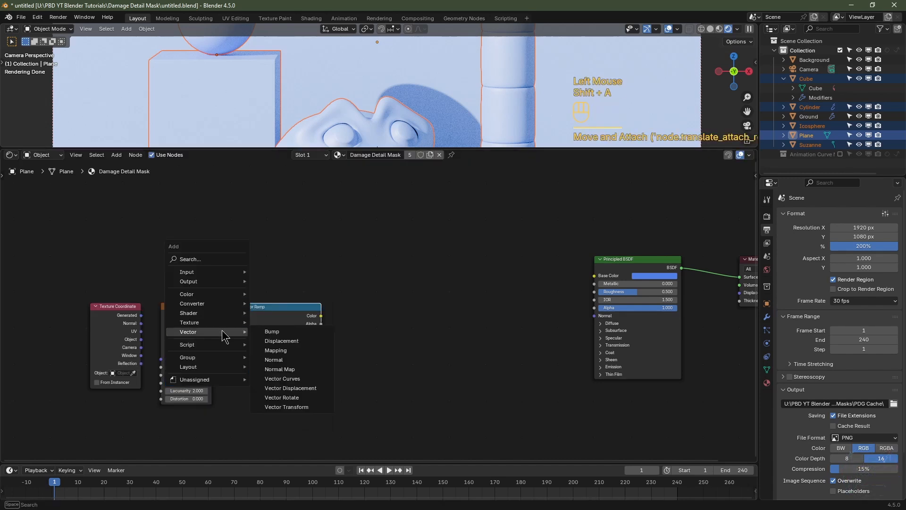
{"action": "left_click", "coordinate": [264, 332]}
{"action": "left_click", "coordinate": [354, 300]}
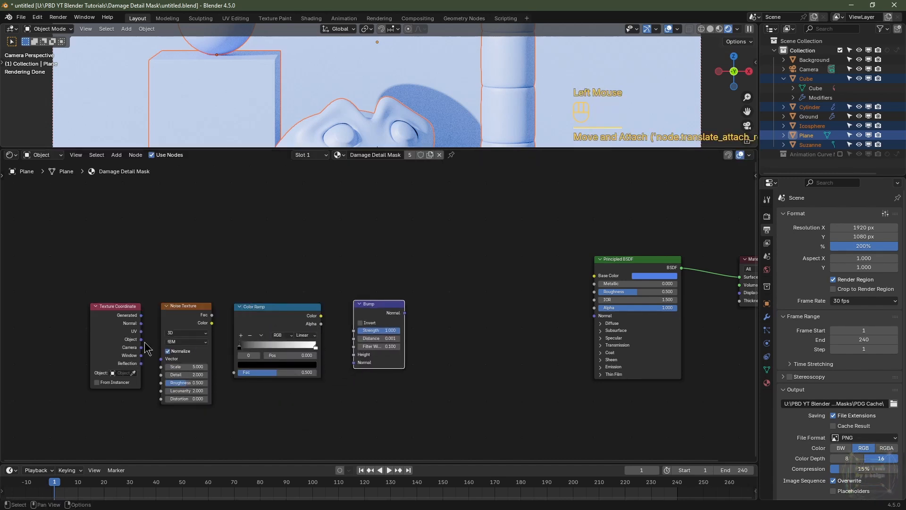
- Link the Texture Coordinate's Object output to the Noise Texture's Vector and set the noise to 4D
{"action": "scroll", "coordinate": [368, 307], "scroll_direction": "up", "scroll_amount": 2}
{"action": "left_click_drag", "start_coordinate": [101, 343], "coordinate": [133, 366]}
{"action": "left_click", "coordinate": [168, 336]}
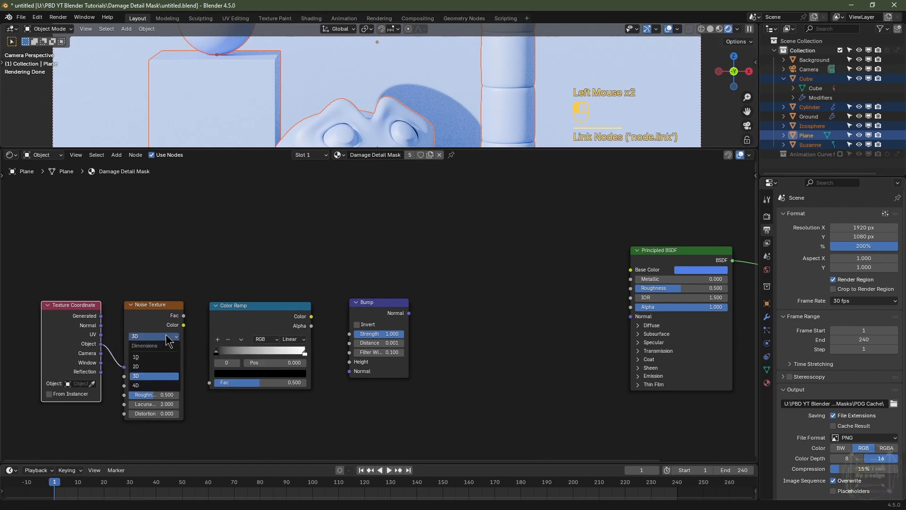
{"action": "left_click", "coordinate": [149, 384]}
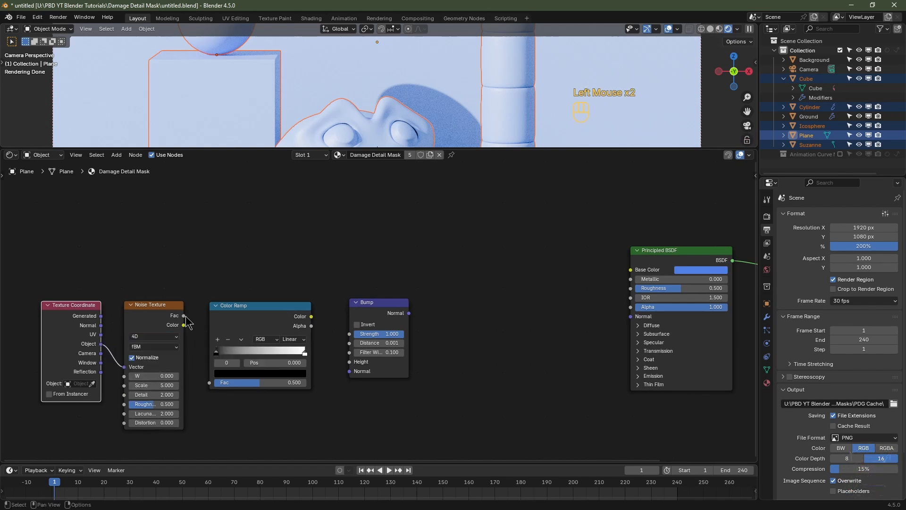
- Connect the noise Fac through the Color Ramp to the Bump's Height, and the Bump's Normal to the Principled BSDF
{"action": "left_click_drag", "start_coordinate": [183, 316], "coordinate": [210, 383]}
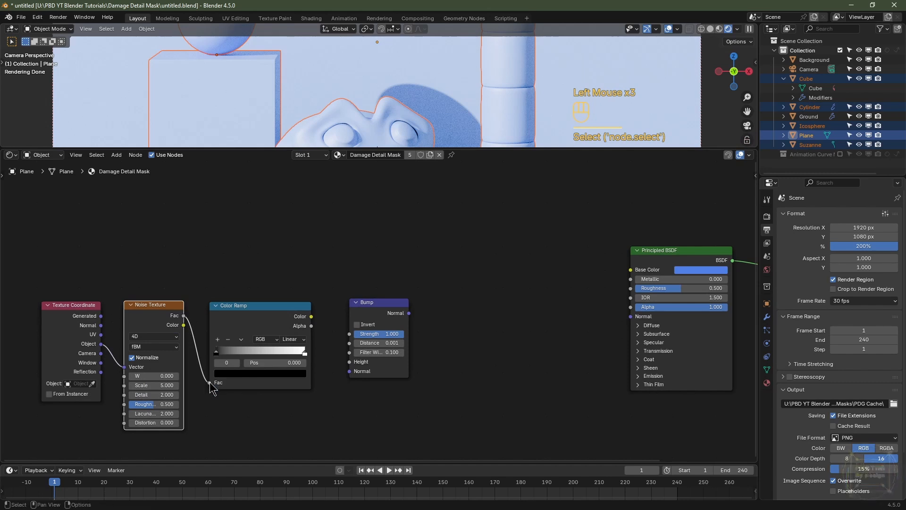
{"action": "left_click_drag", "start_coordinate": [311, 317], "coordinate": [348, 364]}
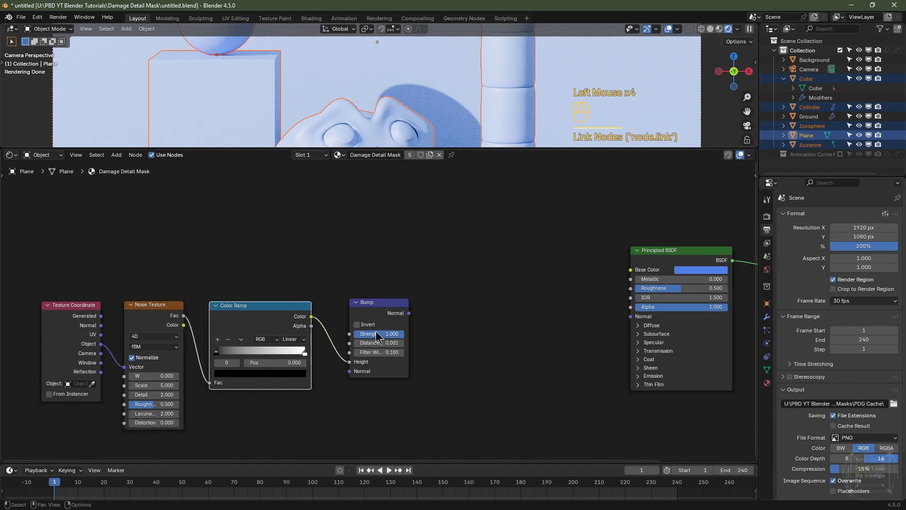
{"action": "left_click_drag", "start_coordinate": [409, 313], "coordinate": [623, 317]}
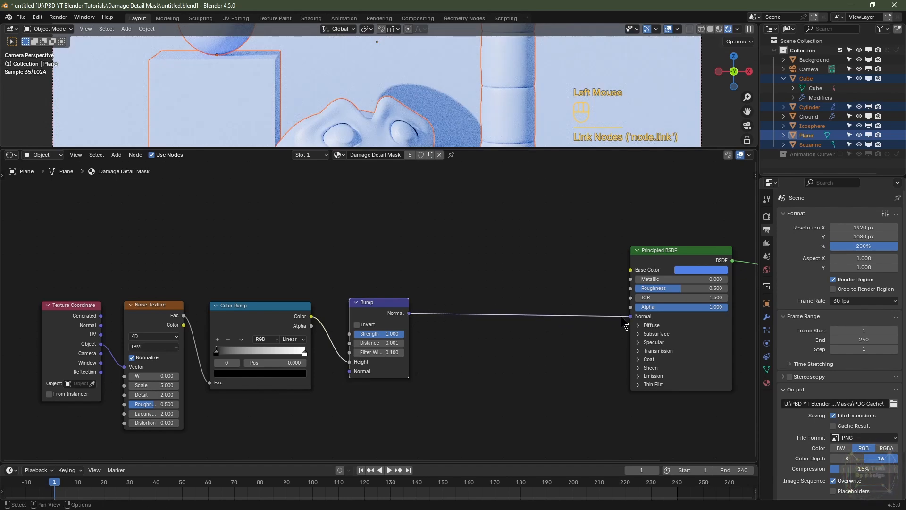
- Set the Bump node to distance 1, strength 2 and Invert, and raise the Principled BSDF's roughness
{"action": "left_click", "coordinate": [393, 342]}
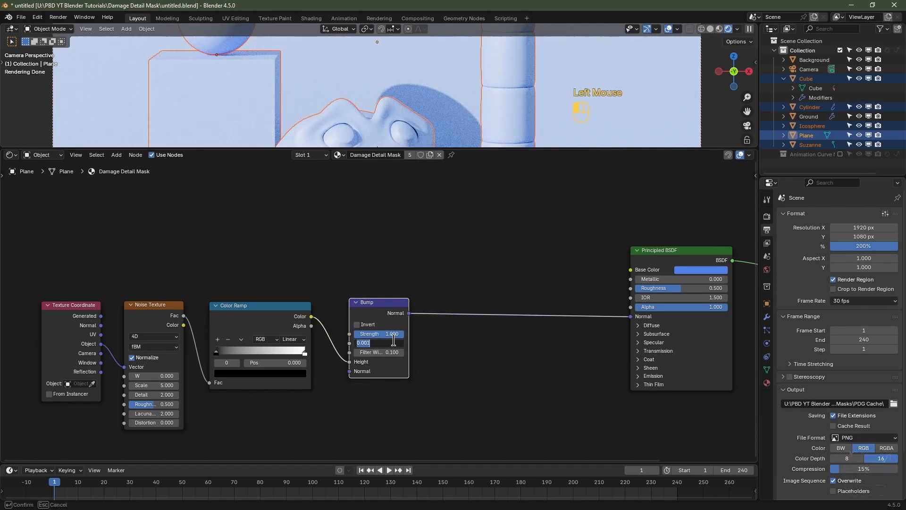
{"action": "key", "text": "Return"}
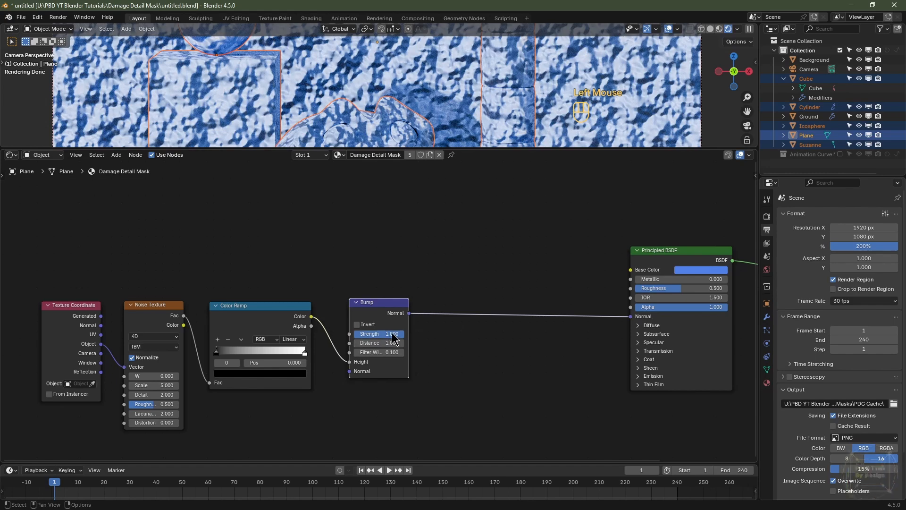
{"action": "double_click", "coordinate": [392, 334]}
{"action": "key", "text": "Return"}
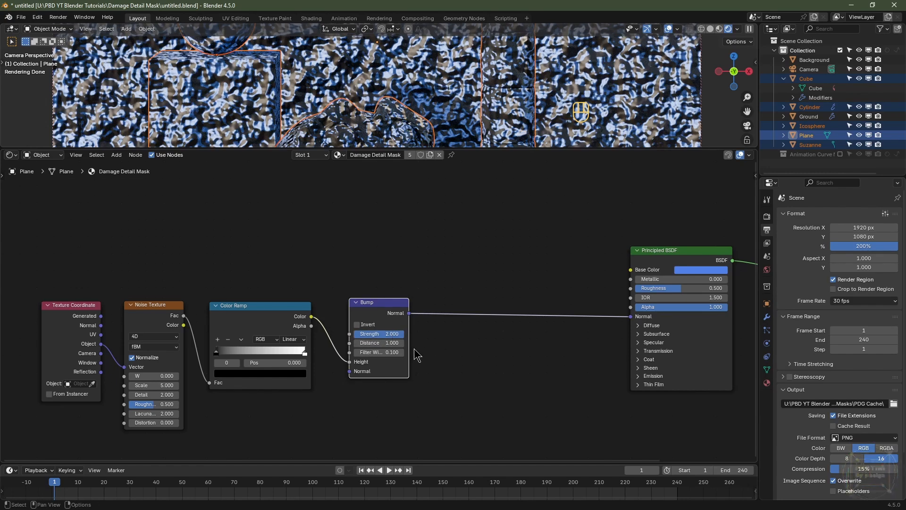
{"action": "left_click", "coordinate": [358, 324]}
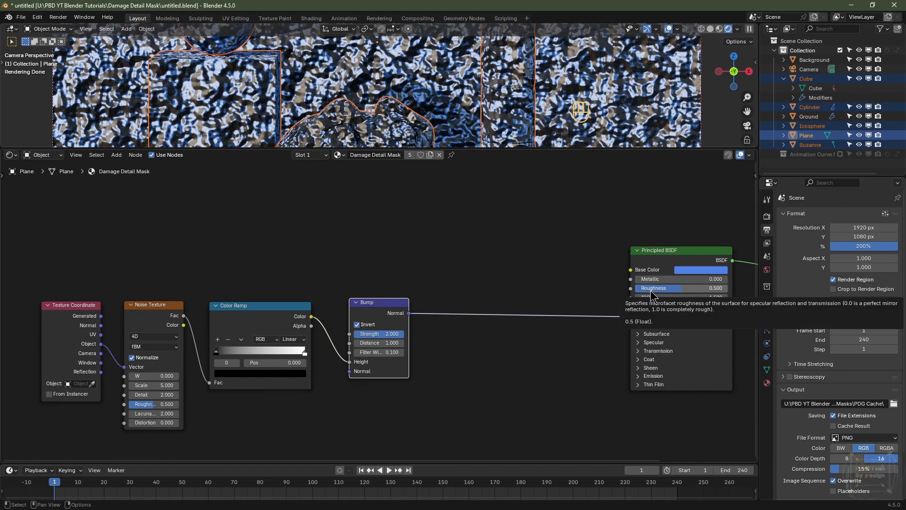
{"action": "left_click_drag", "start_coordinate": [651, 298], "coordinate": [724, 291]}
- Set the Color Ramp's interpolation to Ease
{"action": "scroll", "coordinate": [391, 436], "scroll_direction": "up", "scroll_amount": 3}
{"action": "middle_click_drag", "start_coordinate": [254, 372], "coordinate": [372, 326]}
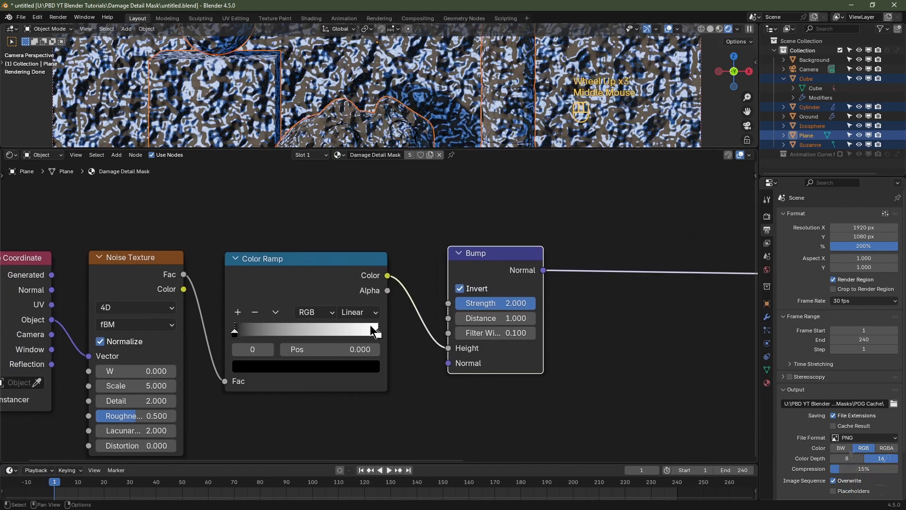
{"action": "left_click", "coordinate": [369, 315]}
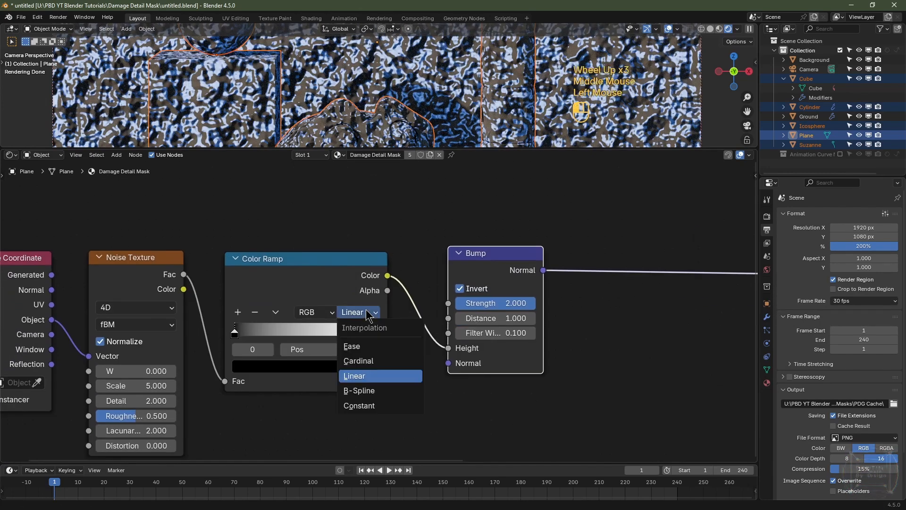
{"action": "left_click", "coordinate": [365, 348]}
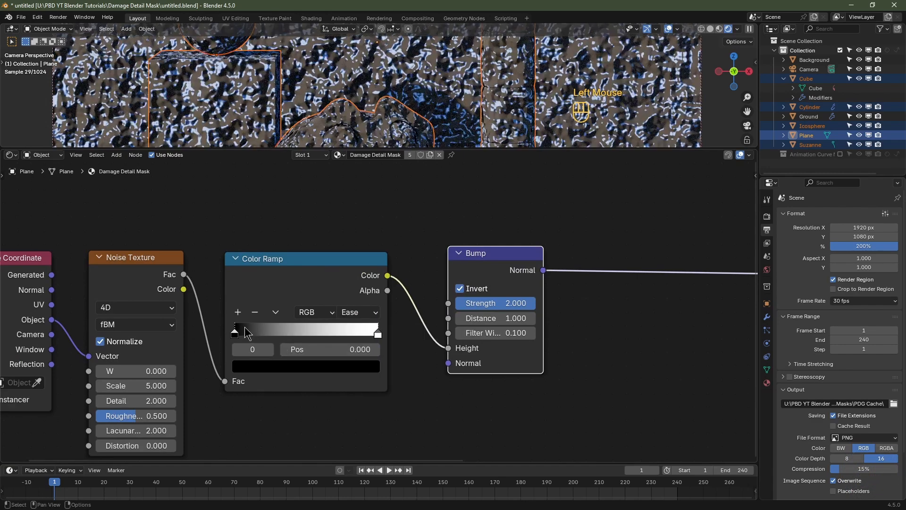
- Set the Color Ramp's black stop to position 0.55 and its white stop to position 0.62
{"action": "double_click", "coordinate": [335, 349]}
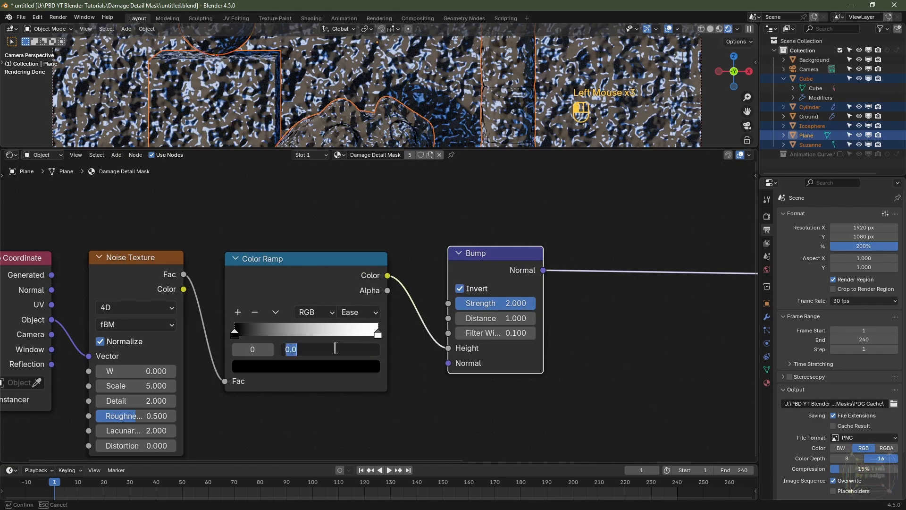
{"action": "key", "text": "BackSpace"}
{"action": "key", "text": "Return"}
{"action": "left_click", "coordinate": [335, 349]}
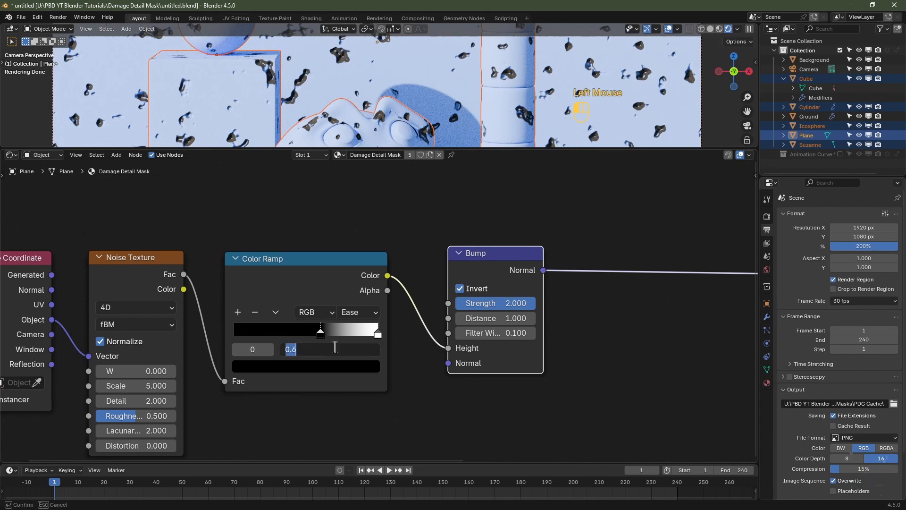
{"action": "type", "text": "0.55"}
{"action": "key", "text": "Return"}
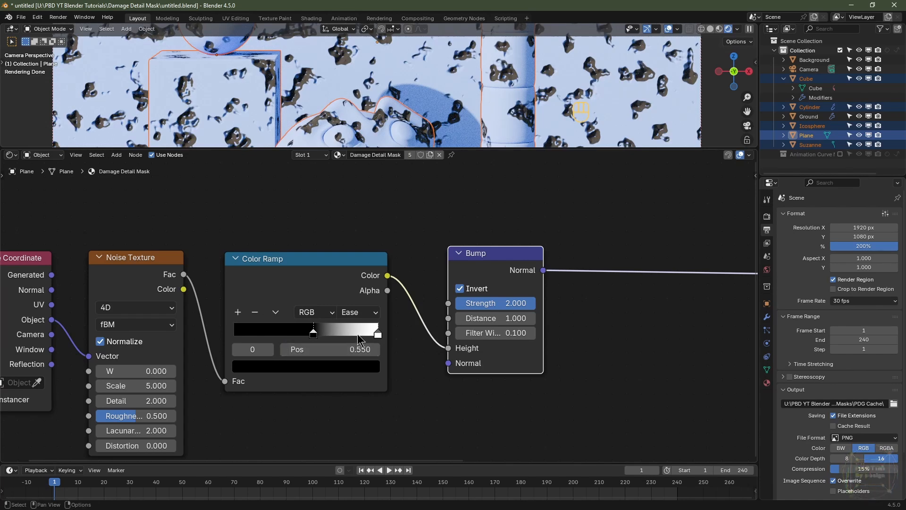
{"action": "left_click", "coordinate": [378, 334]}
{"action": "left_click", "coordinate": [361, 343]}
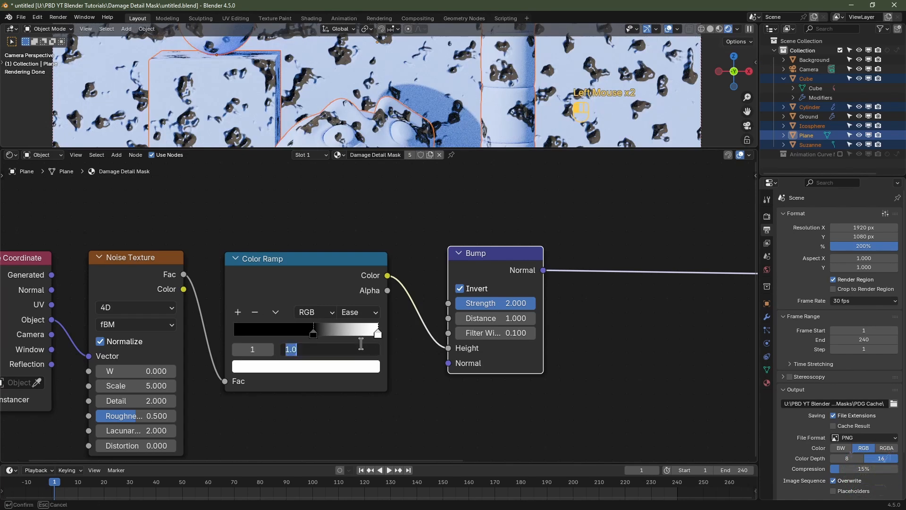
{"action": "key", "text": "Return"}
- Set the Noise Texture's scale to 4 and detail to 12
{"action": "middle_click_drag", "start_coordinate": [201, 418], "coordinate": [253, 401]}
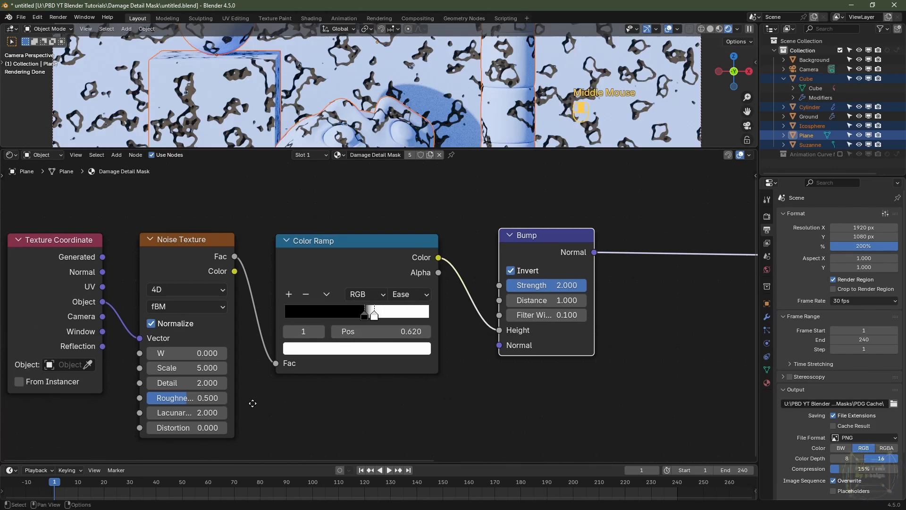
{"action": "scroll", "coordinate": [203, 395], "scroll_direction": "up", "scroll_amount": 2}
{"action": "left_click", "coordinate": [203, 358]}
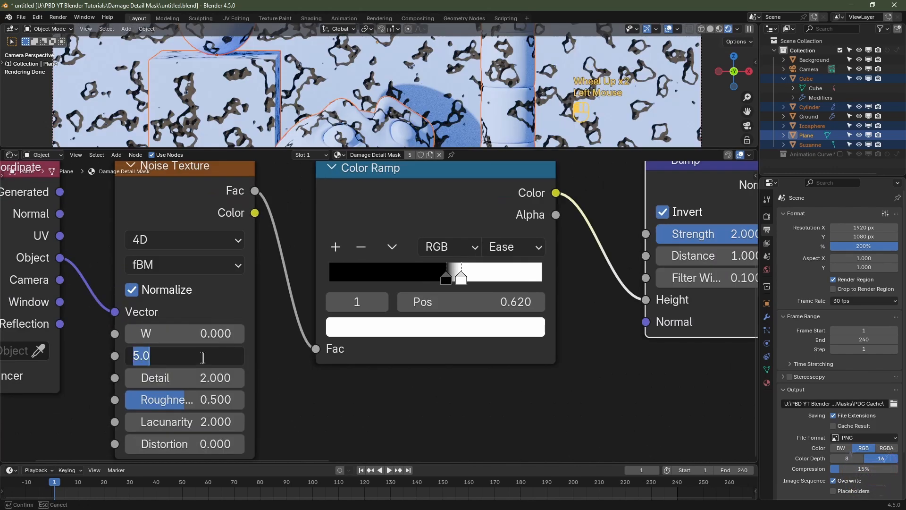
{"action": "type", "text": "4"}
{"action": "key", "text": "Tab"}
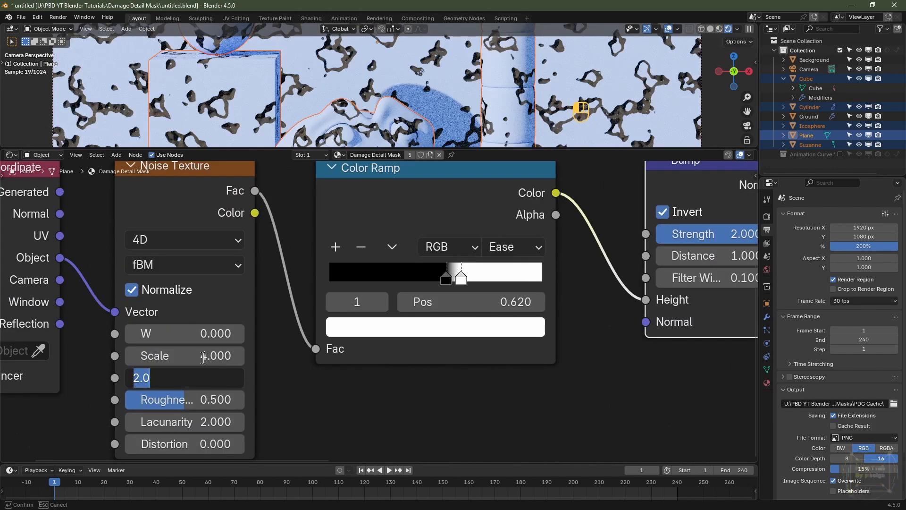
{"action": "type", "text": "12"}
{"action": "key", "text": "Return"}
- Set the Bump node's distance to 0.1
{"action": "middle_click_drag", "start_coordinate": [630, 360], "coordinate": [405, 371]}
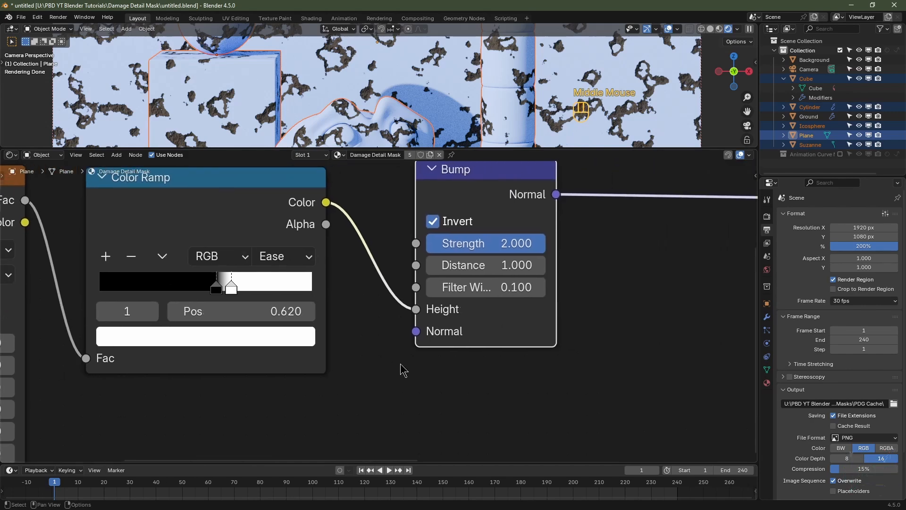
{"action": "left_click", "coordinate": [499, 268]}
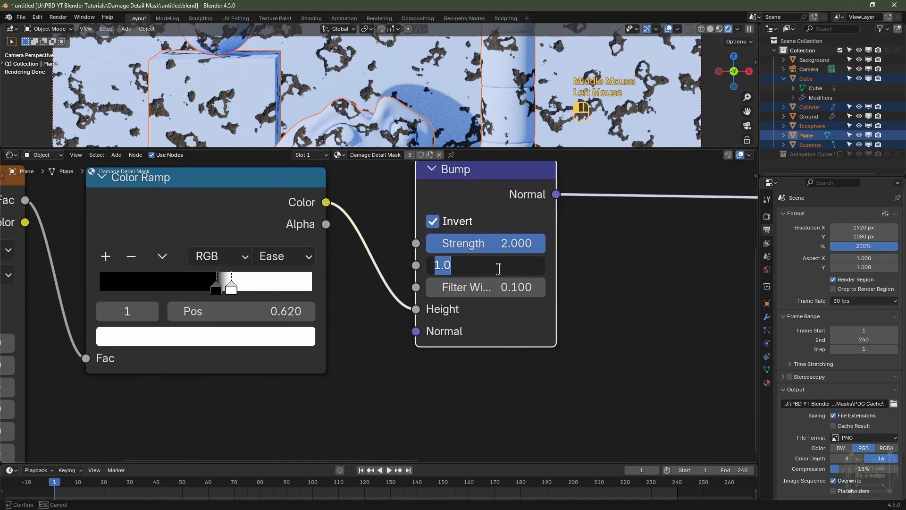
{"action": "type", "text": ".1"}
{"action": "key", "text": "Return"}
{"action": "scroll", "coordinate": [380, 311], "scroll_direction": "down", "scroll_amount": 3}
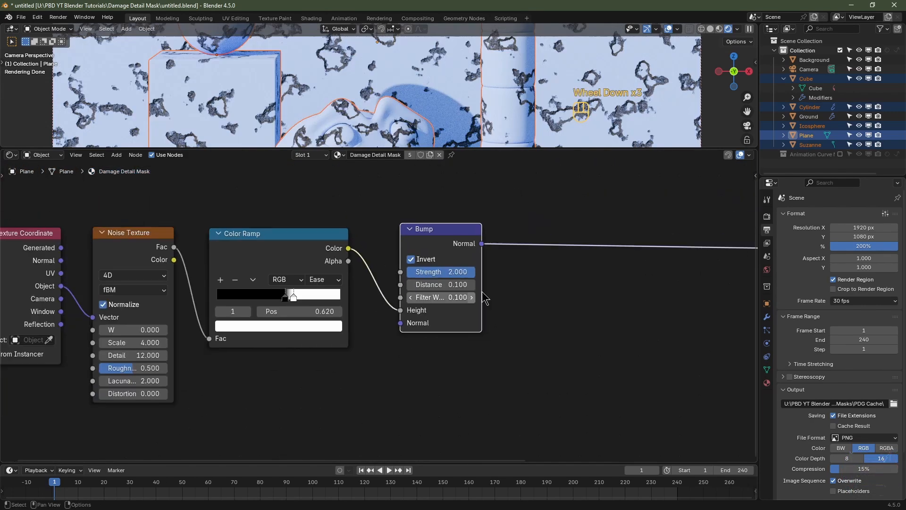
{"action": "scroll", "coordinate": [443, 82], "scroll_direction": "down", "scroll_amount": 2}
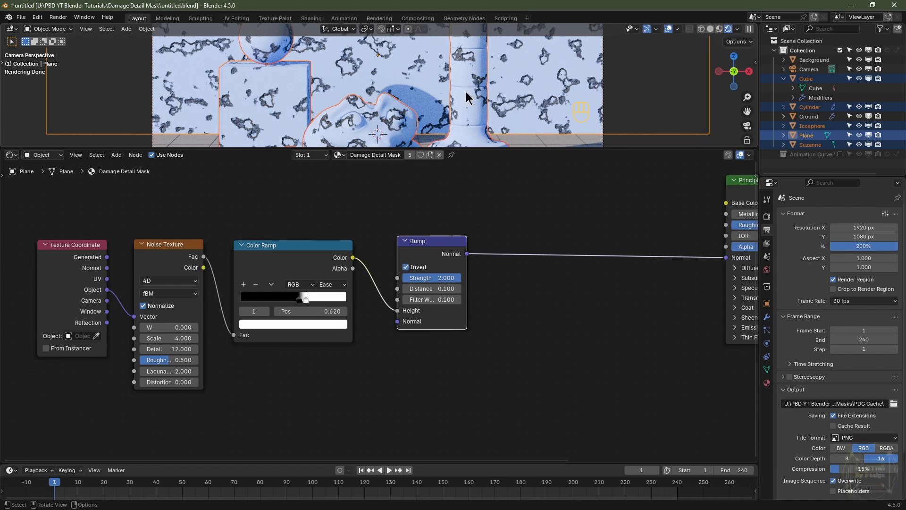
- Enclose the Texture Coordinate, Noise Texture, Color Ramp and Bump nodes in a frame labelled Damage Mask
{"action": "left_click_drag", "start_coordinate": [517, 239], "coordinate": [48, 393]}
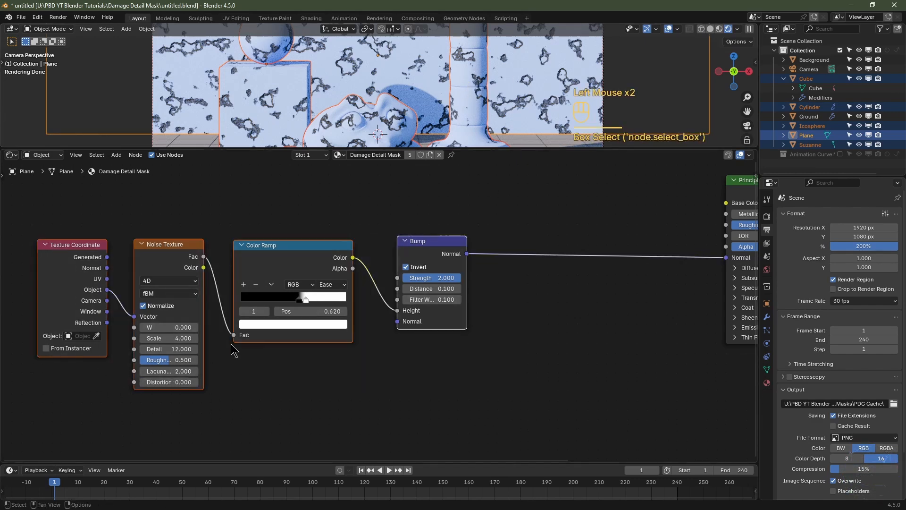
{"action": "key", "text": "f"}
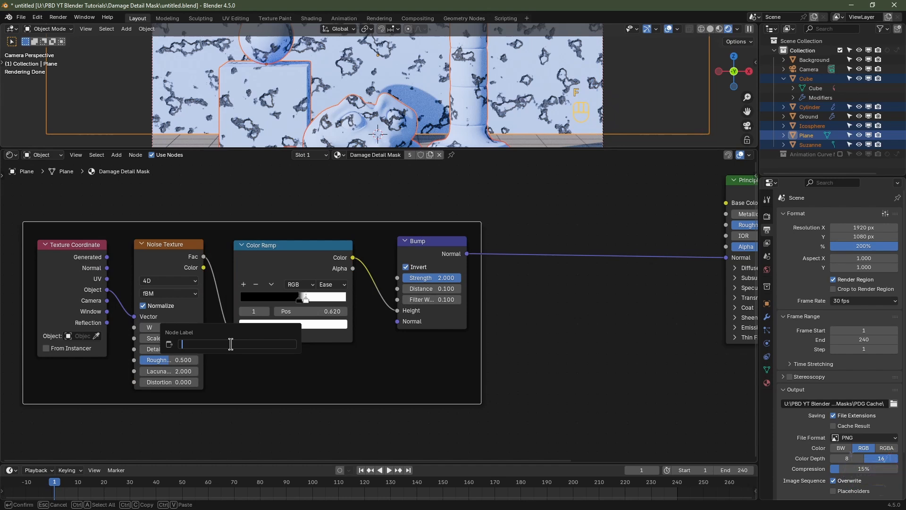
{"action": "type", "text": "Damage Mask"}
{"action": "key", "text": "Return"}
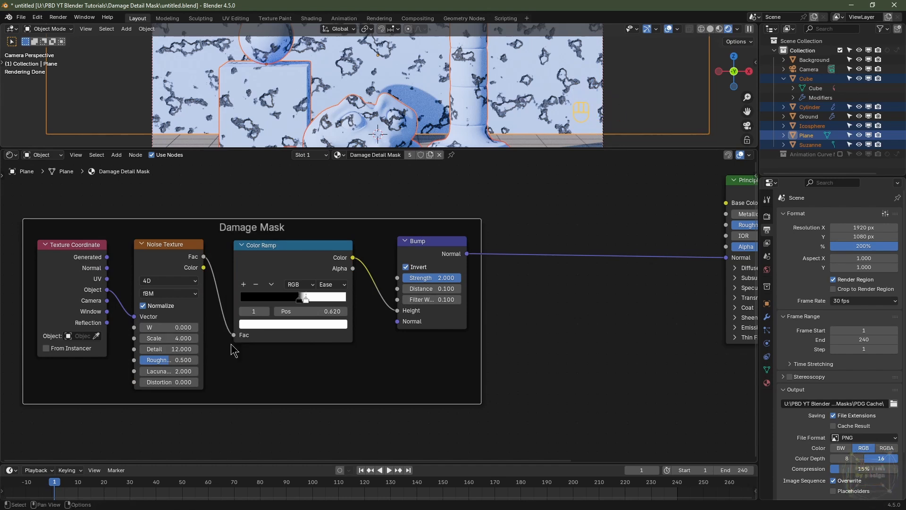
- Give the Damage Mask frame a custom dark brown color
{"action": "key", "text": "n"}
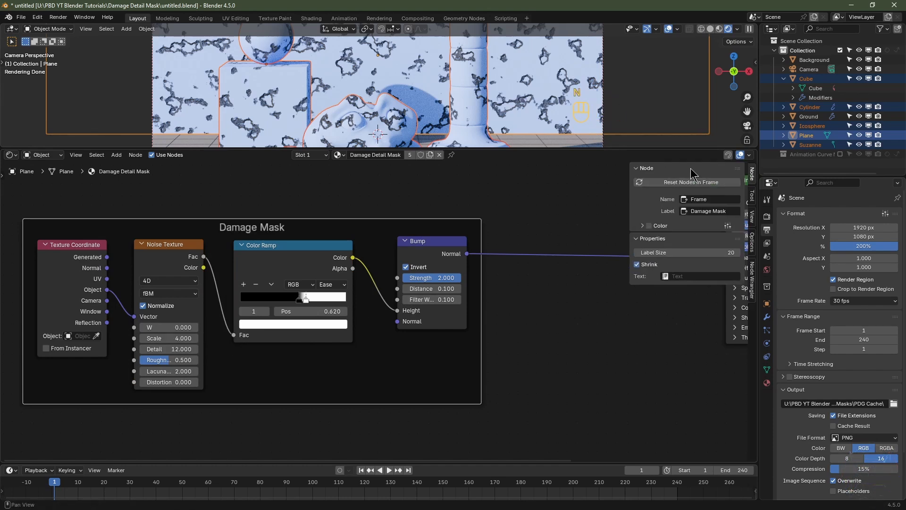
{"action": "left_click", "coordinate": [649, 226]}
{"action": "left_click", "coordinate": [645, 227]}
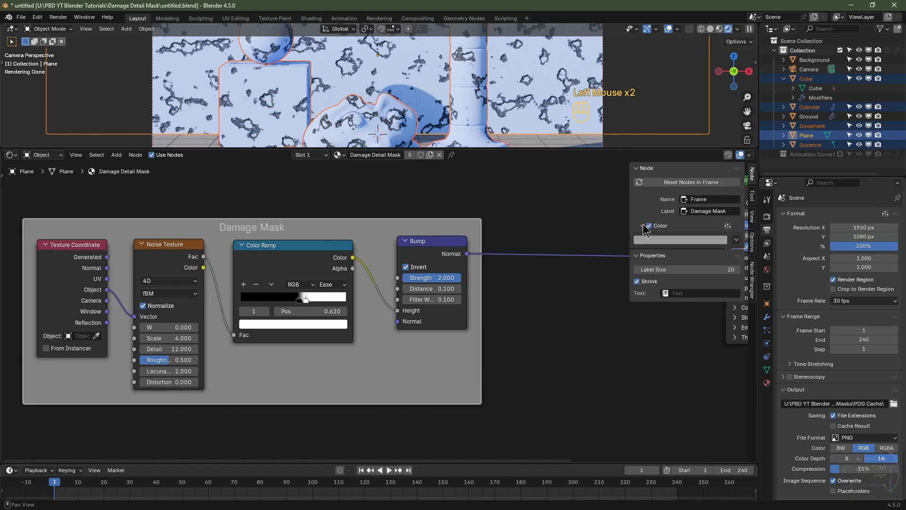
{"action": "left_click", "coordinate": [663, 241]}
{"action": "left_click_drag", "start_coordinate": [663, 172], "coordinate": [666, 146]}
{"action": "scroll", "coordinate": [666, 146], "scroll_direction": "down", "scroll_amount": 2}
{"action": "key", "text": "n"}
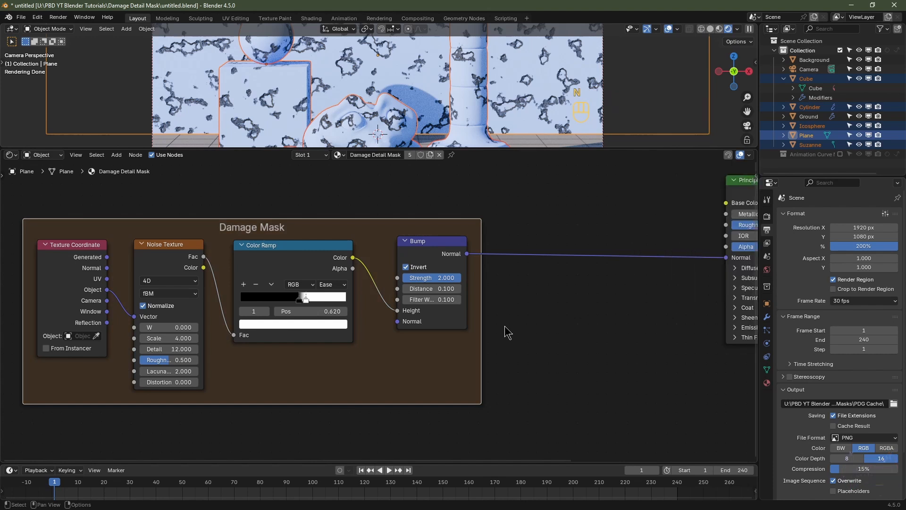
- Lower the Principled BSDF slightly, duplicate it, and place the copy straight above the original
{"action": "scroll", "coordinate": [506, 330], "scroll_direction": "down", "scroll_amount": 3}
{"action": "scroll", "coordinate": [503, 343], "scroll_direction": "up", "scroll_amount": 1}
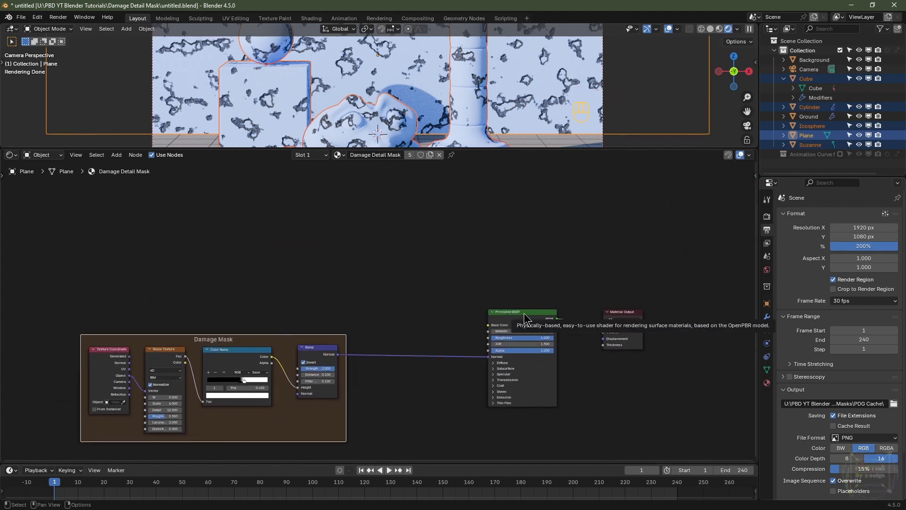
{"action": "left_click_drag", "start_coordinate": [519, 346], "coordinate": [521, 352]}
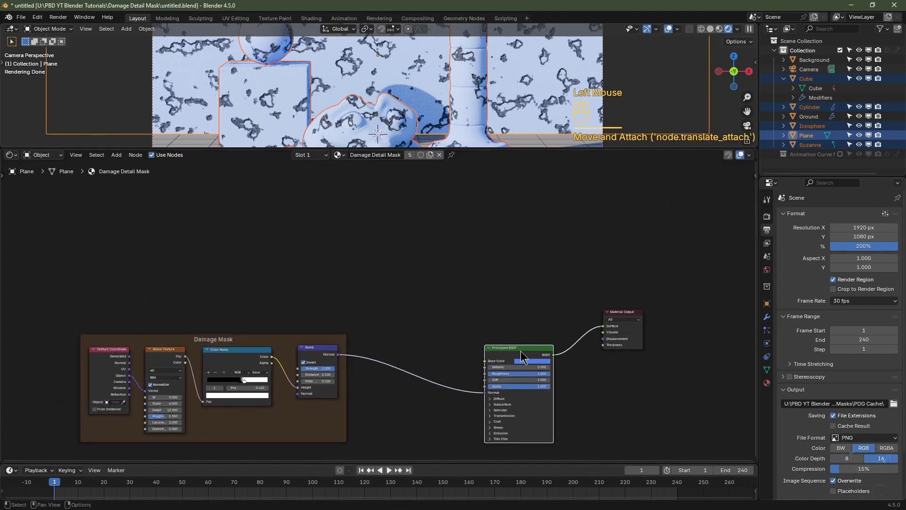
{"action": "key", "text": "shift+d"}
{"action": "key", "text": "y"}
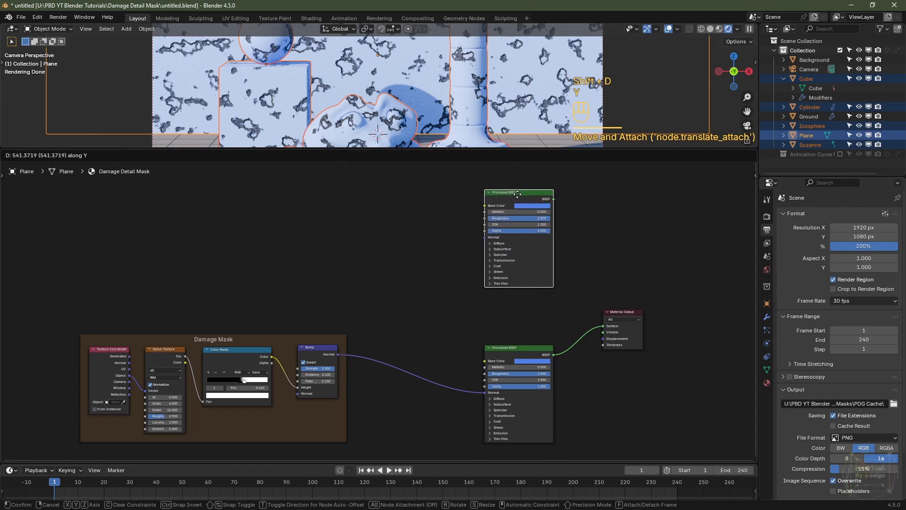
{"action": "left_click", "coordinate": [517, 186]}
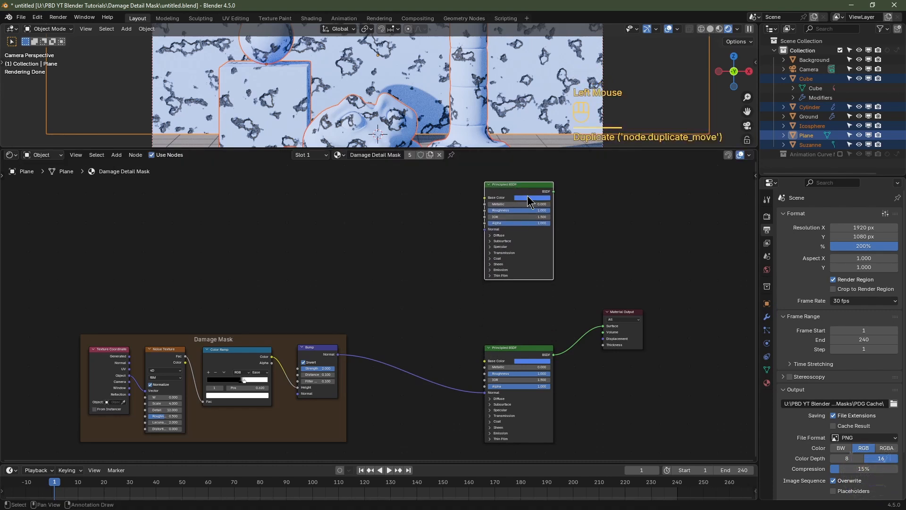
- Set the duplicated Principled BSDF's base color to tan #C1A073 and copy that color to the original Principled BSDF
{"action": "left_click", "coordinate": [528, 199]}
{"action": "left_click", "coordinate": [536, 139]}
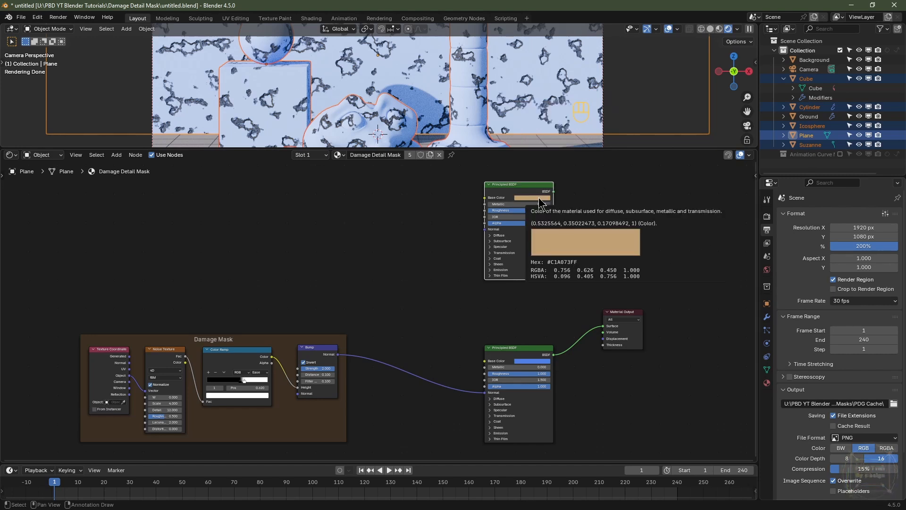
{"action": "key", "text": "ctrl+c"}
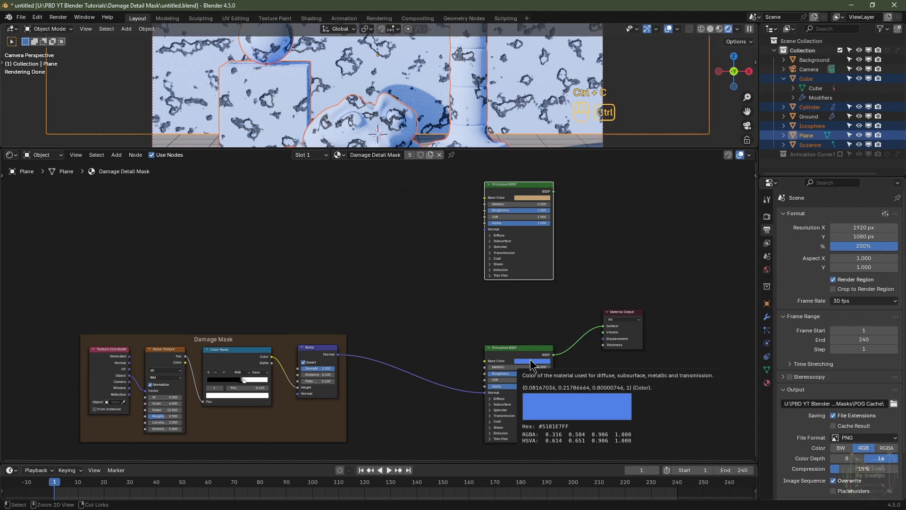
{"action": "key", "text": "ctrl+v"}
- Insert a Mix Shader node between the lower Principled BSDF and the Material Output
{"action": "key", "text": "shift+a"}
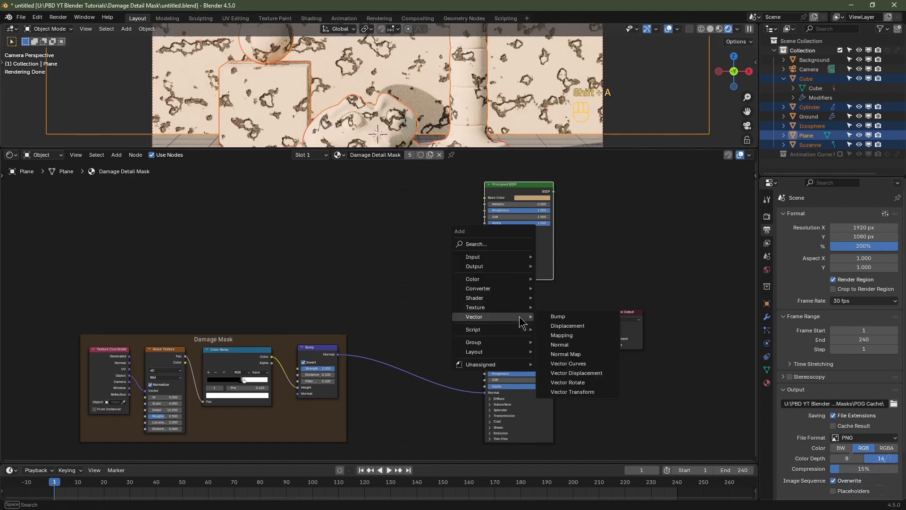
{"action": "mouse_move", "coordinate": [523, 303]}
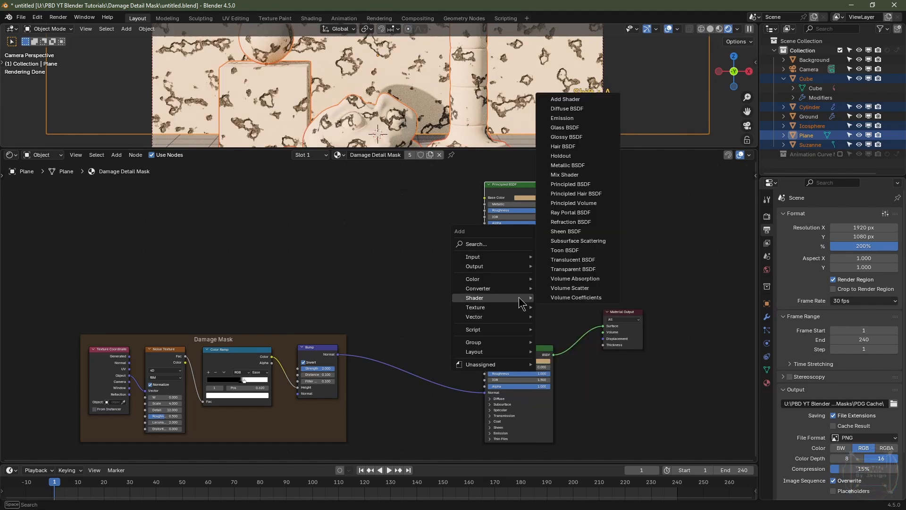
{"action": "left_click", "coordinate": [565, 175]}
{"action": "left_click", "coordinate": [570, 306]}
{"action": "scroll", "coordinate": [590, 370], "scroll_direction": "up", "scroll_amount": 2}
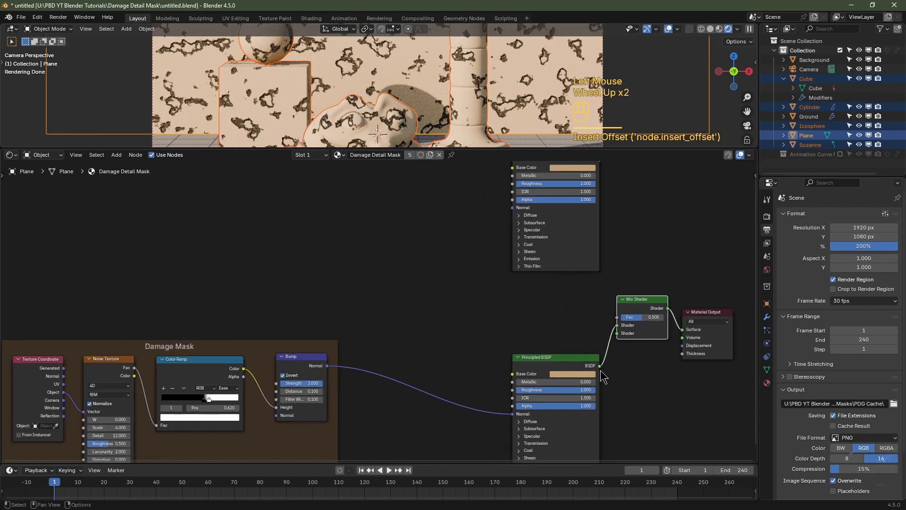
- Link the lower Principled BSDF to the Mix Shader's second Shader input and the upper one to the first
{"action": "left_click_drag", "start_coordinate": [600, 366], "coordinate": [617, 334]}
{"action": "middle_click_drag", "start_coordinate": [648, 228], "coordinate": [605, 278]}
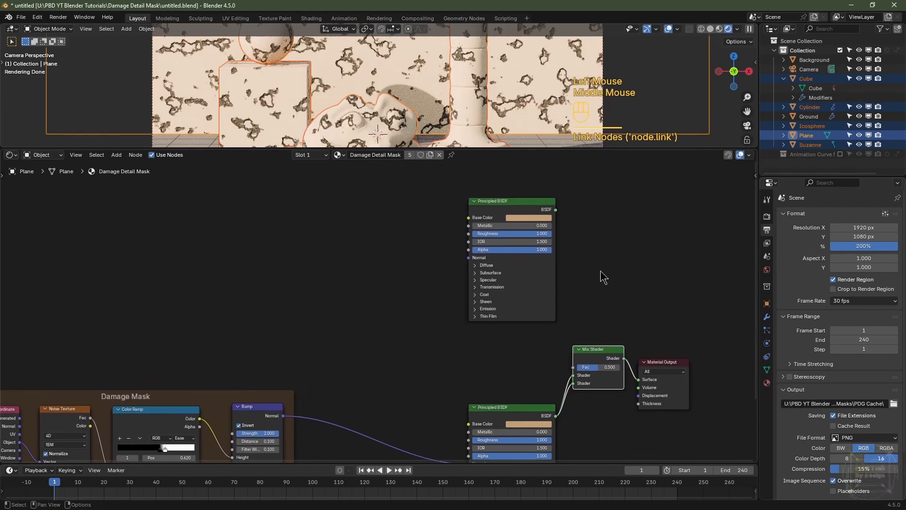
{"action": "left_click_drag", "start_coordinate": [556, 209], "coordinate": [573, 374]}
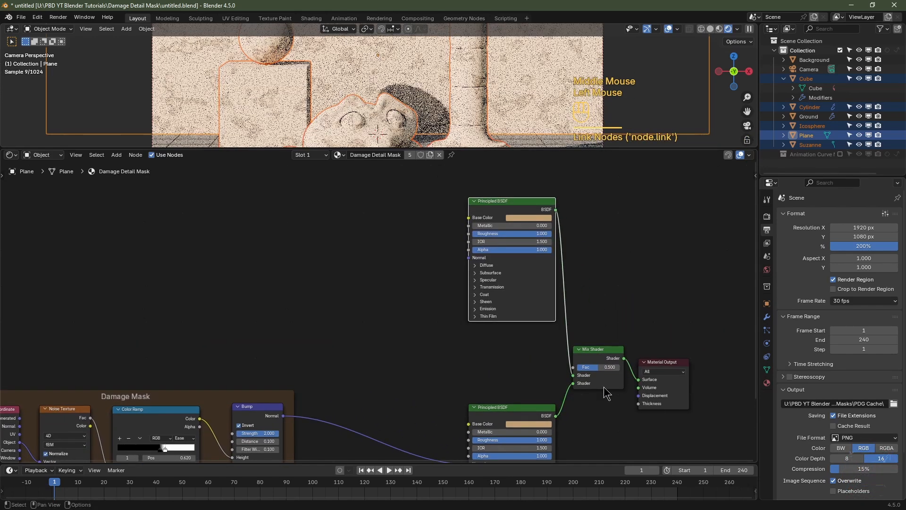
- Link the Color Ramp's Color to the Mix Shader's Fac, and the Bump's Normal to the upper Principled BSDF's Normal
{"action": "scroll", "coordinate": [584, 255], "scroll_direction": "down", "scroll_amount": 1}
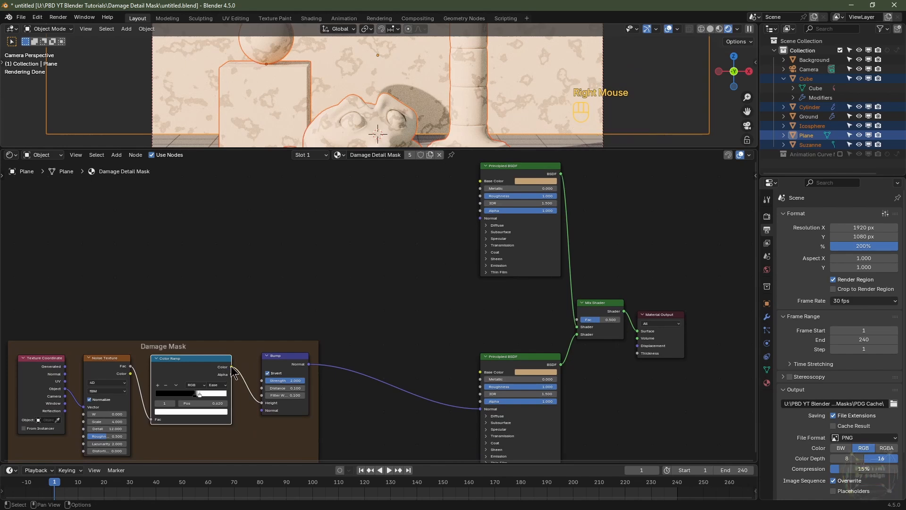
{"action": "left_click_drag", "start_coordinate": [231, 367], "coordinate": [582, 325]}
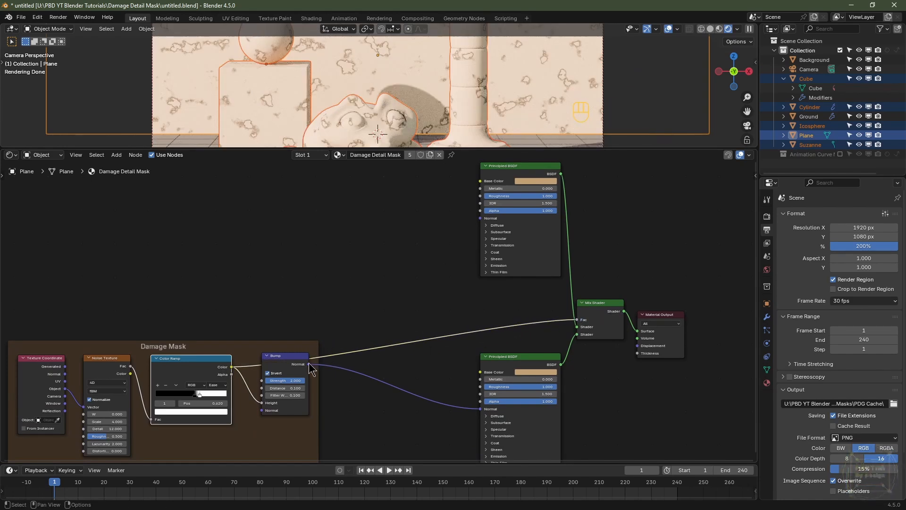
{"action": "left_click_drag", "start_coordinate": [309, 364], "coordinate": [480, 222]}
- Frame the upper Principled BSDF and label the frame "Base Shader"
{"action": "scroll", "coordinate": [550, 201], "scroll_direction": "up", "scroll_amount": 3}
{"action": "middle_click_drag", "start_coordinate": [549, 201], "coordinate": [544, 222]}
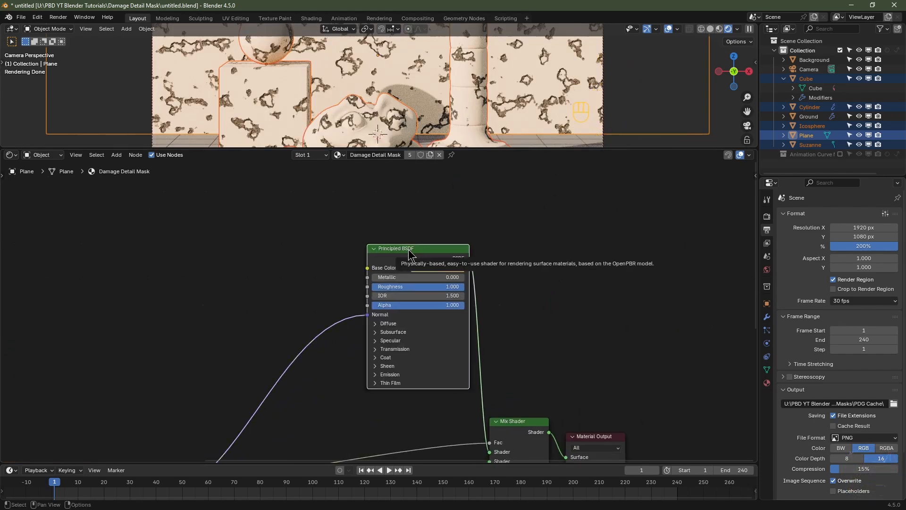
{"action": "key", "text": "F2"}
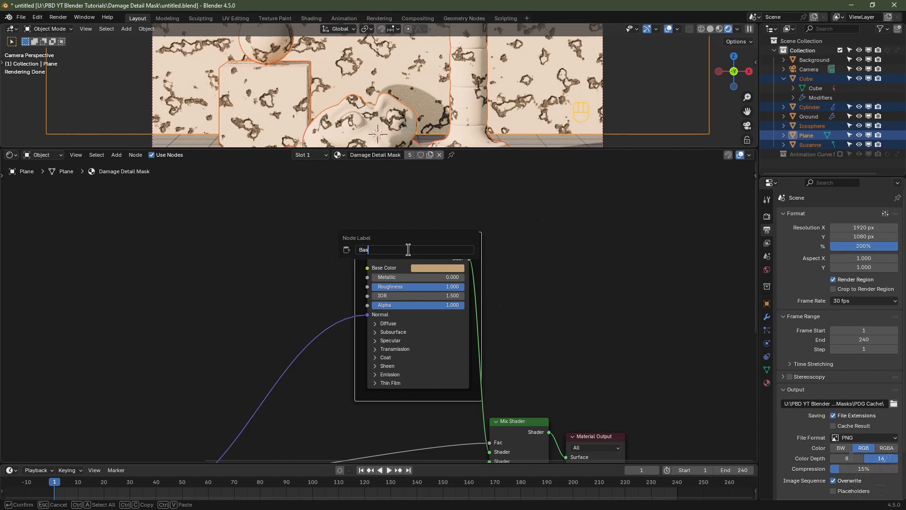
{"action": "type", "text": "Base Shader"}
{"action": "key", "text": "Return"}
- Frame the lower Principled BSDF and label the frame "Damage Shader"
{"action": "scroll", "coordinate": [408, 256], "scroll_direction": "down", "scroll_amount": 2}
{"action": "middle_click_drag", "start_coordinate": [408, 256], "coordinate": [416, 110]}
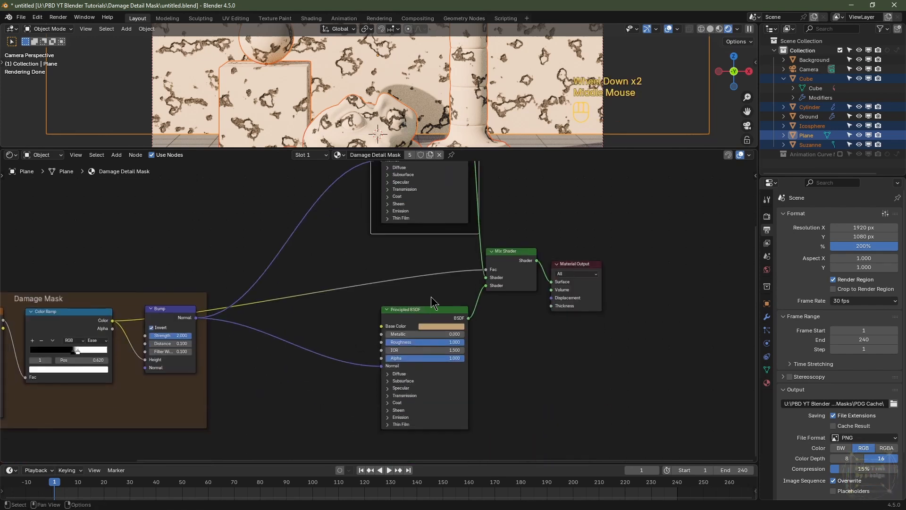
{"action": "left_click", "coordinate": [428, 315]}
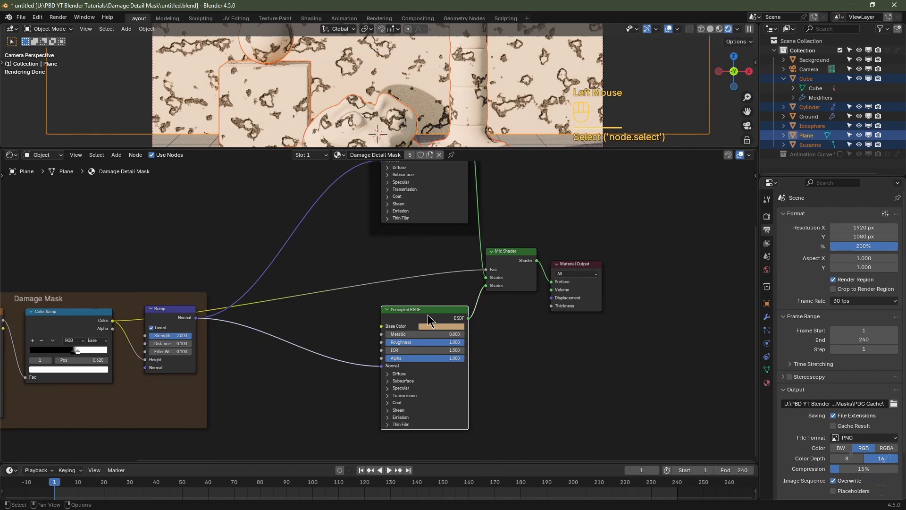
{"action": "key", "text": "F2"}
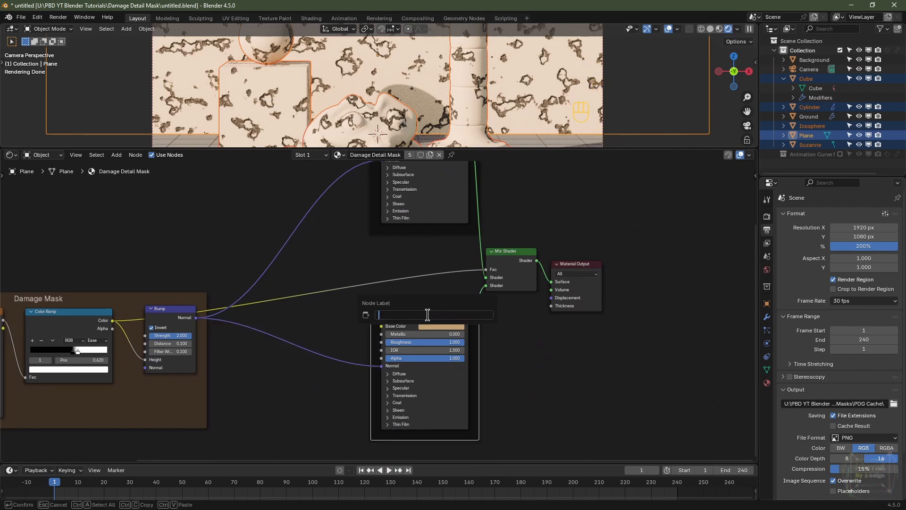
{"action": "type", "text": "Damage Shader"}
{"action": "key", "text": "Return"}
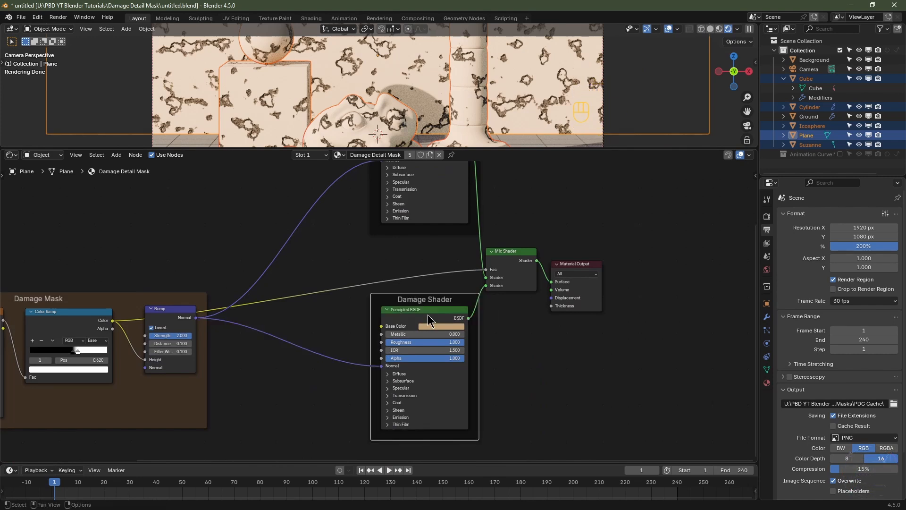
- Darken the Base Color of the Damage Shader's Principled BSDF to a dark brown
{"action": "left_click", "coordinate": [428, 326]}
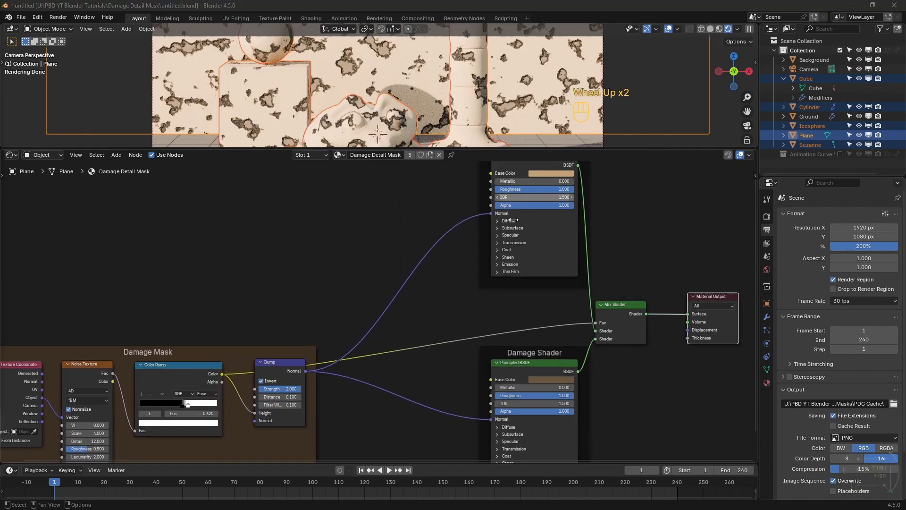
{"action": "middle_click_drag", "start_coordinate": [515, 234], "coordinate": [491, 274]}
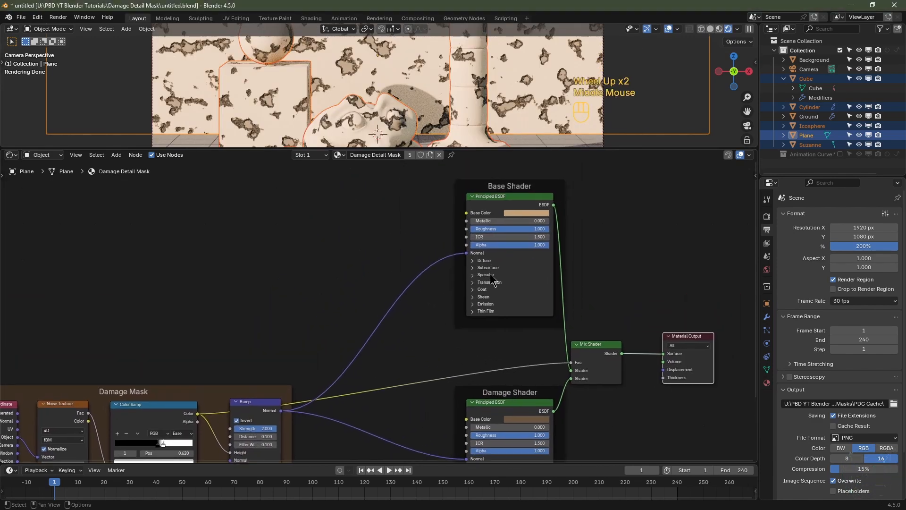
{"action": "left_click", "coordinate": [512, 185]}
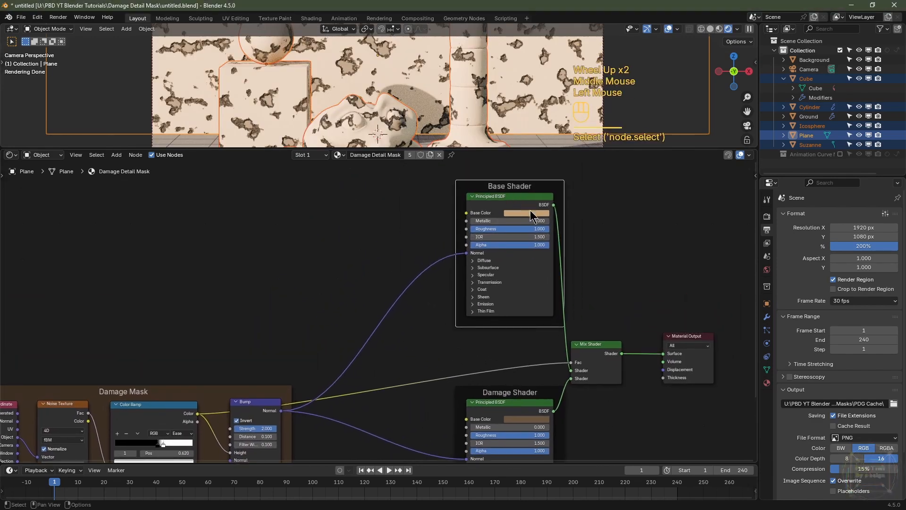
- Add a Texture Coordinate node and a Noise Texture node side by side above the Damage Mask frame
{"action": "scroll", "coordinate": [530, 212], "scroll_direction": "down", "scroll_amount": 1}
{"action": "middle_click_drag", "start_coordinate": [19, 247], "coordinate": [216, 257]}
{"action": "key", "text": "shift+a"}
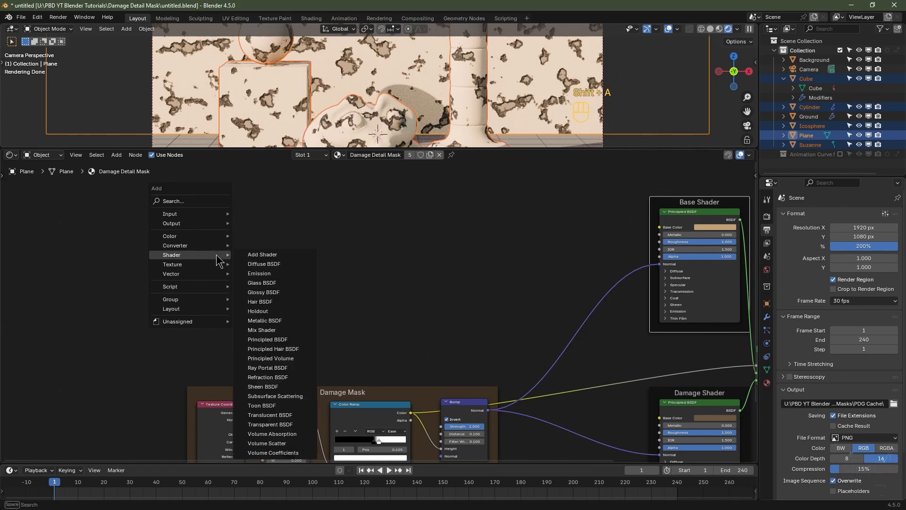
{"action": "mouse_move", "coordinate": [203, 215]}
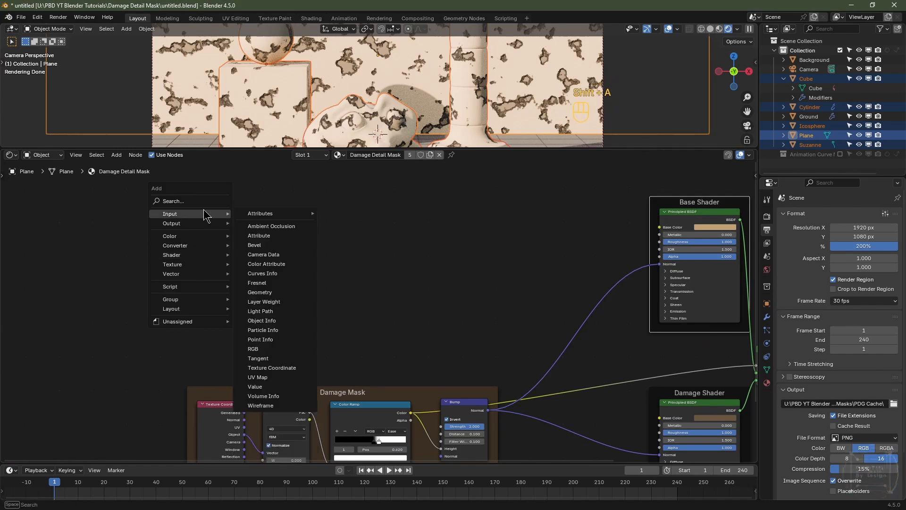
{"action": "left_click", "coordinate": [271, 368]}
{"action": "left_click", "coordinate": [189, 243]}
{"action": "key", "text": "shift+a"}
{"action": "mouse_move", "coordinate": [189, 290]}
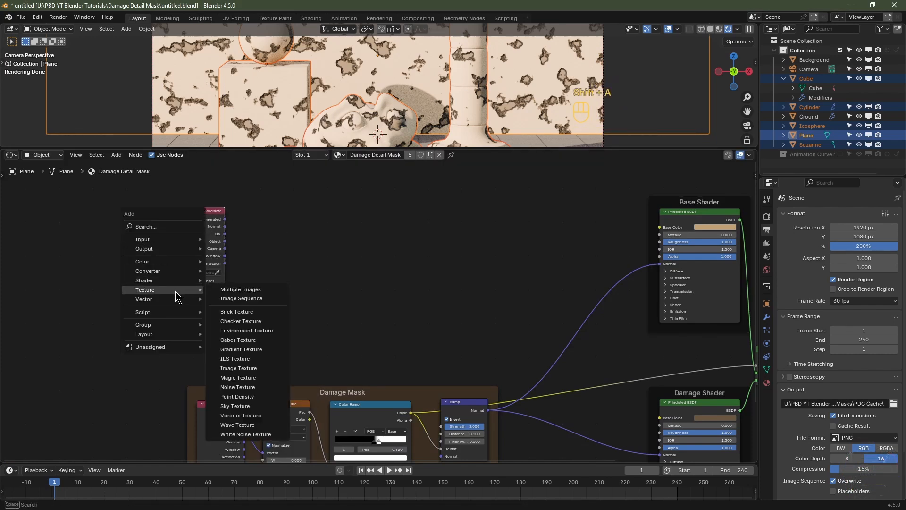
{"action": "left_click", "coordinate": [239, 391]}
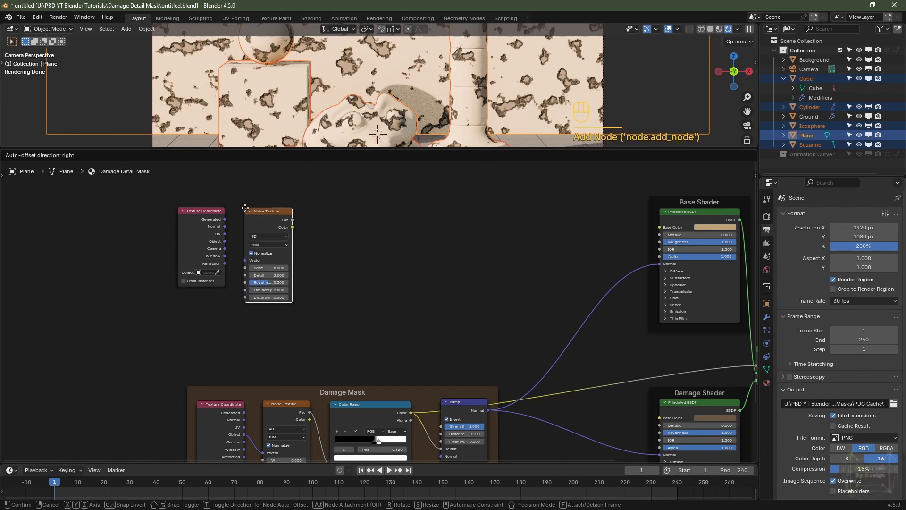
{"action": "left_click", "coordinate": [320, 234]}
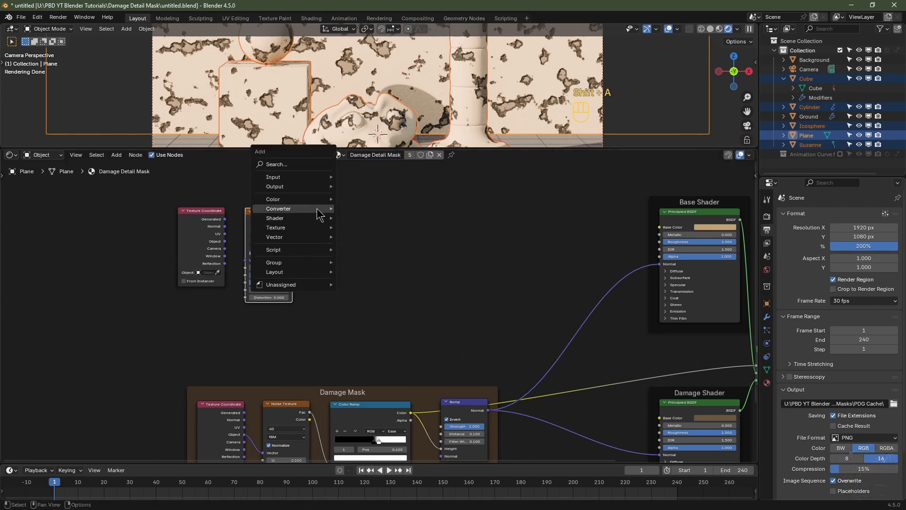
- Add a Color Ramp beside the new Noise Texture and place a duplicate of it below
{"action": "mouse_move", "coordinate": [320, 208]}
{"action": "left_click", "coordinate": [365, 228]}
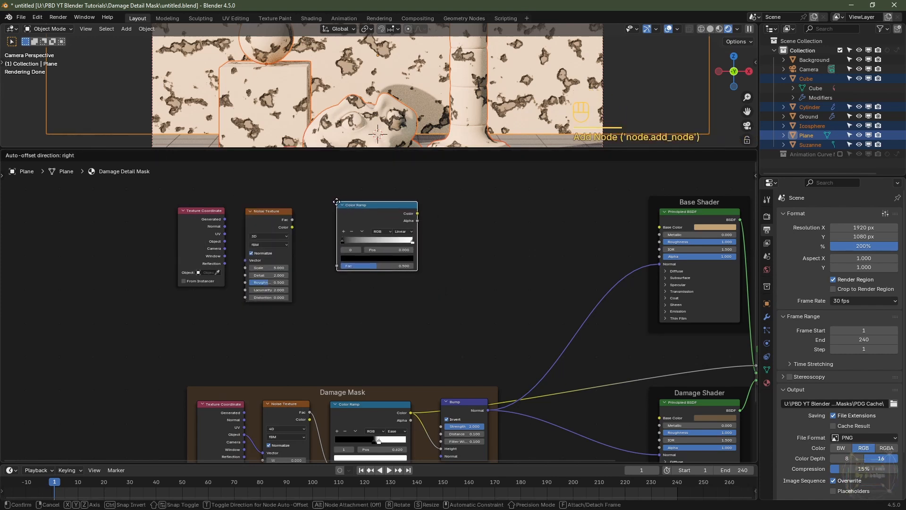
{"action": "left_click", "coordinate": [365, 187]}
{"action": "key", "text": "shift+d"}
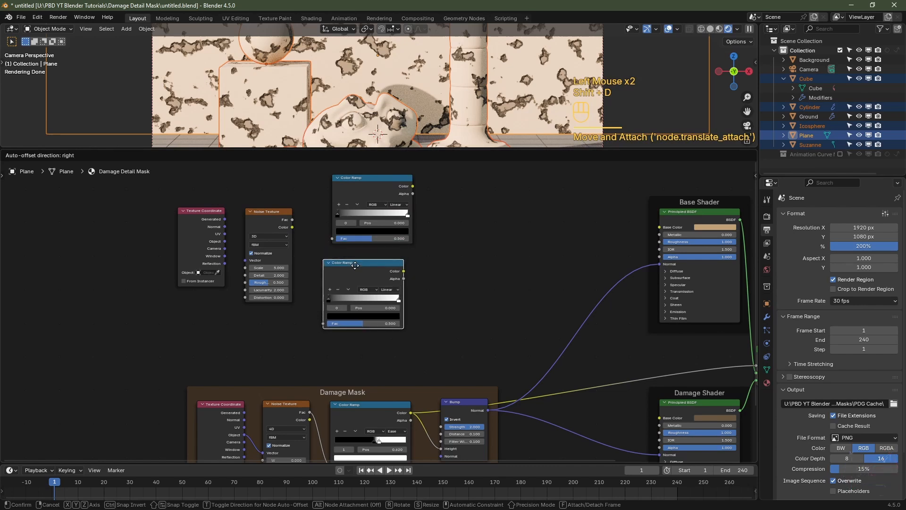
{"action": "left_click", "coordinate": [360, 261]}
- Add a Mix Color node between the two new Color Ramps and the Base Shader frame
{"action": "key", "text": "shift+a"}
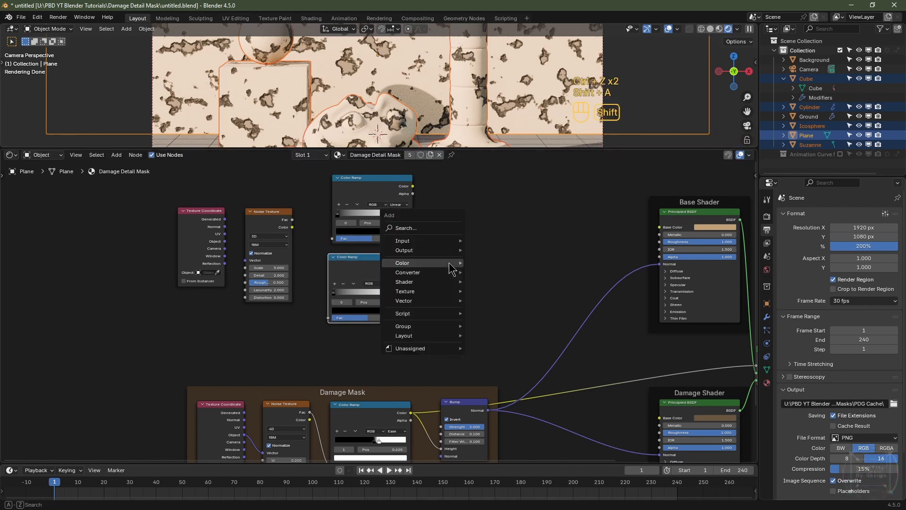
{"action": "mouse_move", "coordinate": [449, 263]}
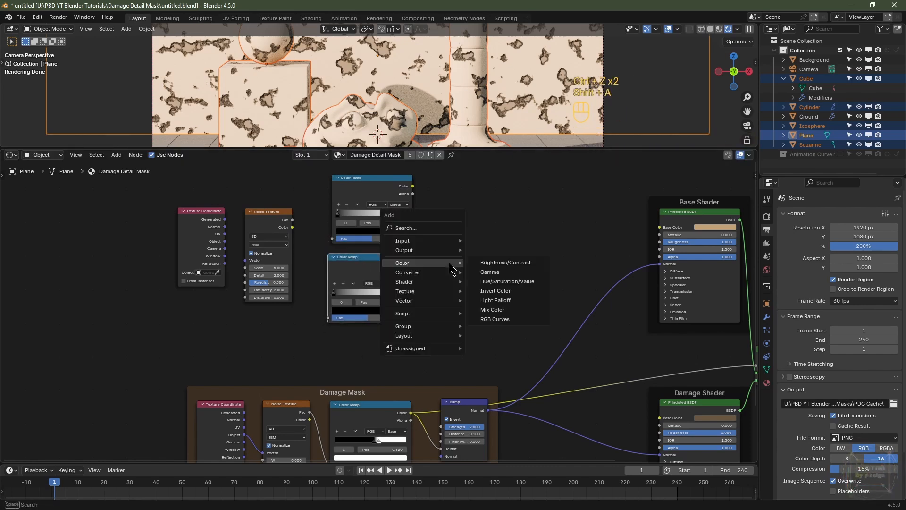
{"action": "left_click", "coordinate": [496, 310]}
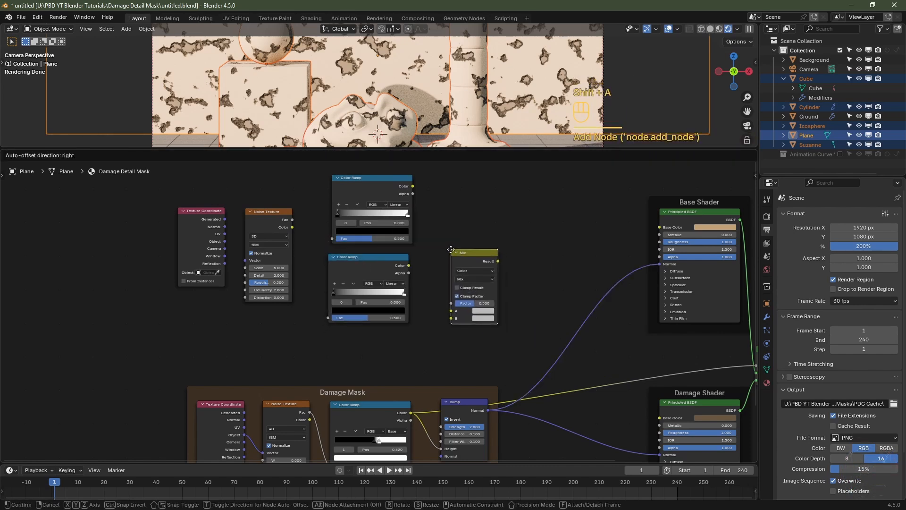
{"action": "left_click", "coordinate": [451, 249]}
- Link the new Texture Coordinate's Object output to the Noise Texture's Vector and set the noise to 4D
{"action": "scroll", "coordinate": [477, 254], "scroll_direction": "up", "scroll_amount": 1}
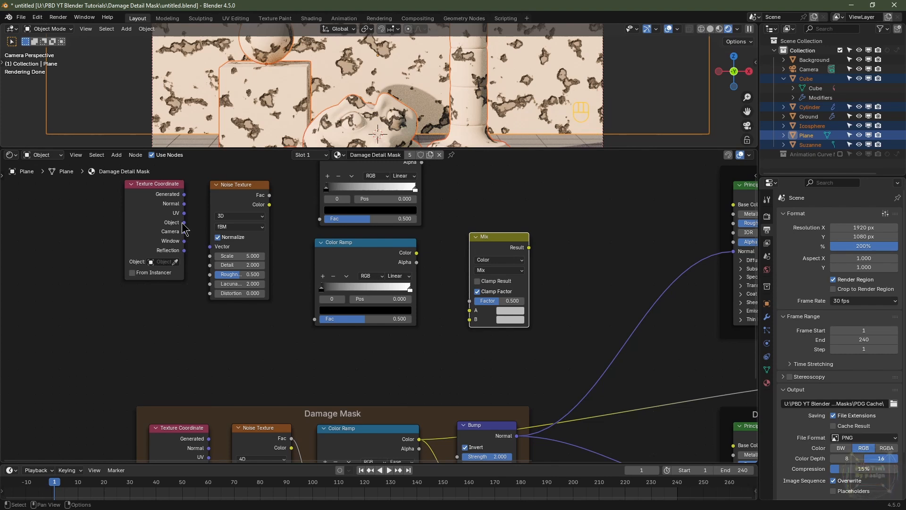
{"action": "left_click_drag", "start_coordinate": [184, 222], "coordinate": [210, 246]}
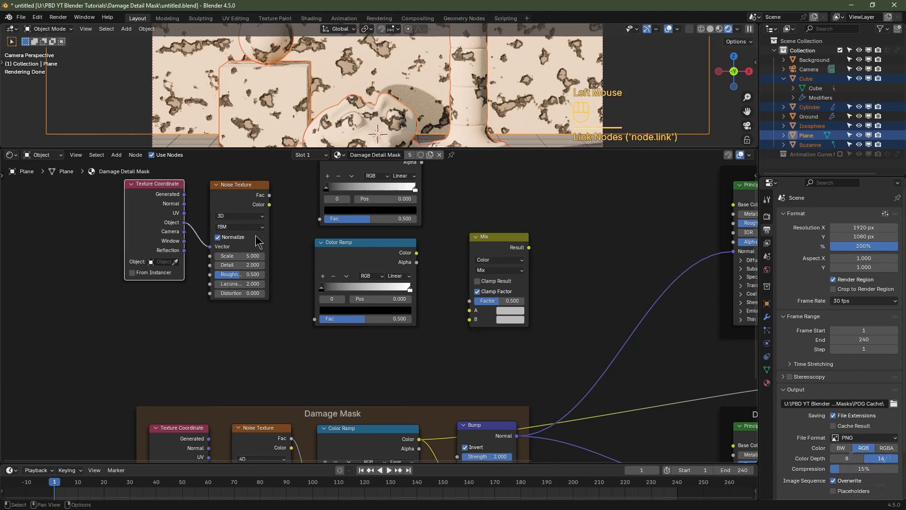
{"action": "left_click", "coordinate": [244, 216]}
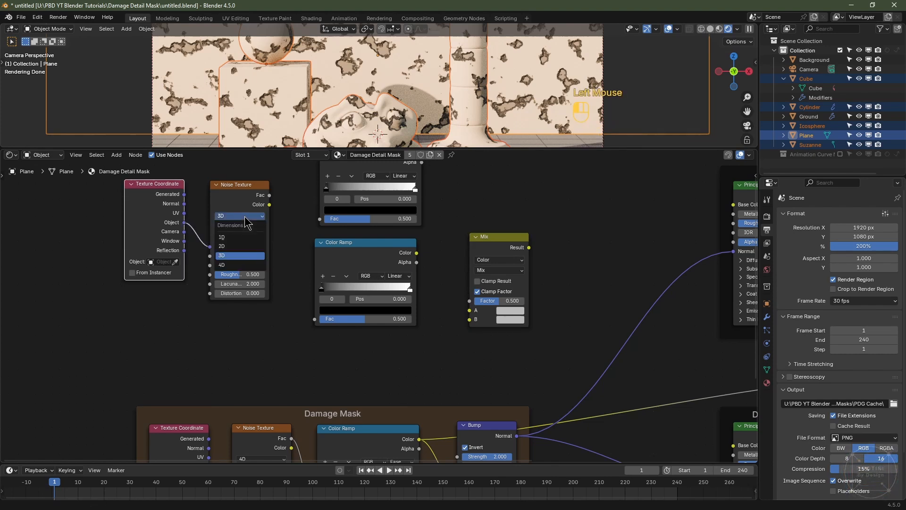
{"action": "left_click", "coordinate": [238, 266]}
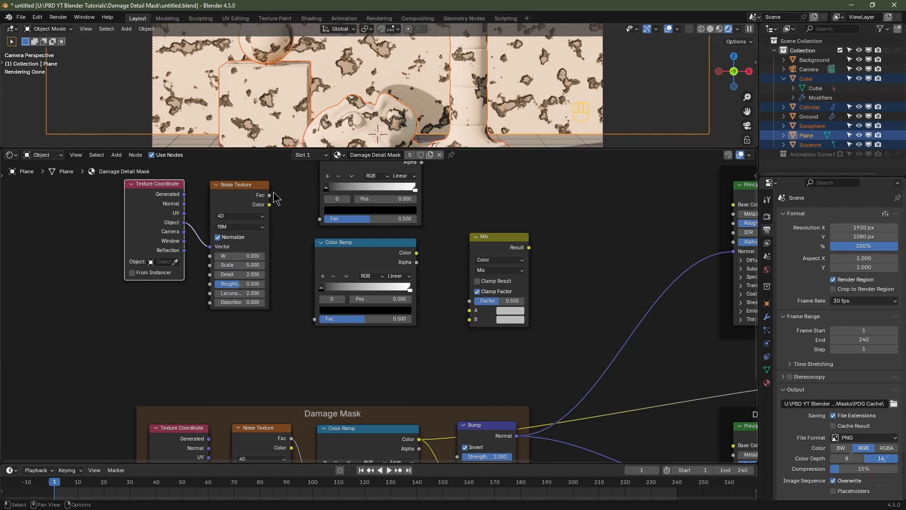
- Link the Noise Texture's Fac to both new Color Ramps and the lower ramp's Color to the Mix node's Factor
{"action": "left_click_drag", "start_coordinate": [270, 195], "coordinate": [320, 220]}
{"action": "left_click_drag", "start_coordinate": [269, 195], "coordinate": [315, 319]}
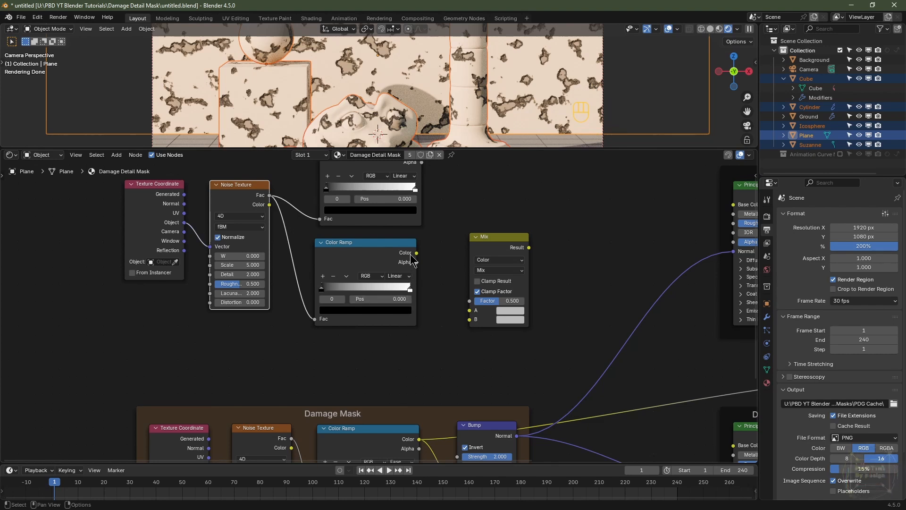
{"action": "left_click_drag", "start_coordinate": [416, 253], "coordinate": [469, 301]}
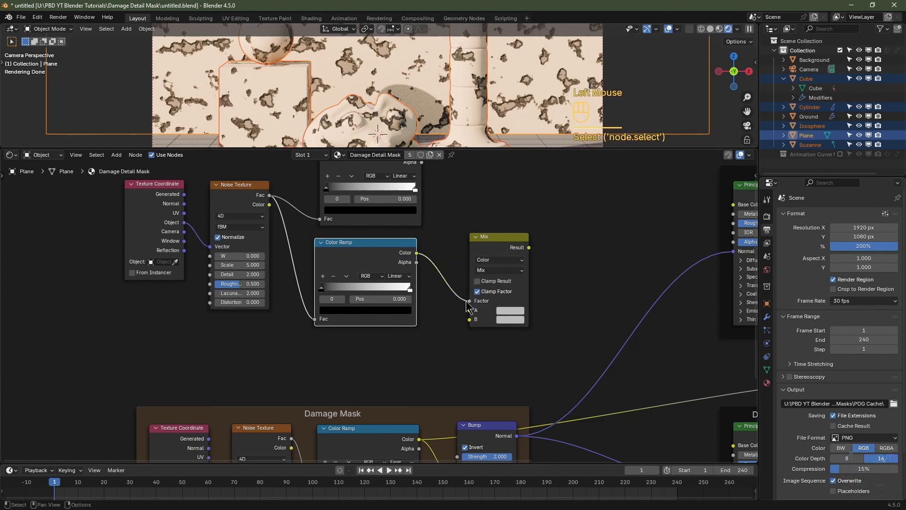
- Copy the Base Shader's Base Color #C1A073 into the Mix node's A and B colors
{"action": "middle_click_drag", "start_coordinate": [568, 295], "coordinate": [415, 307]}
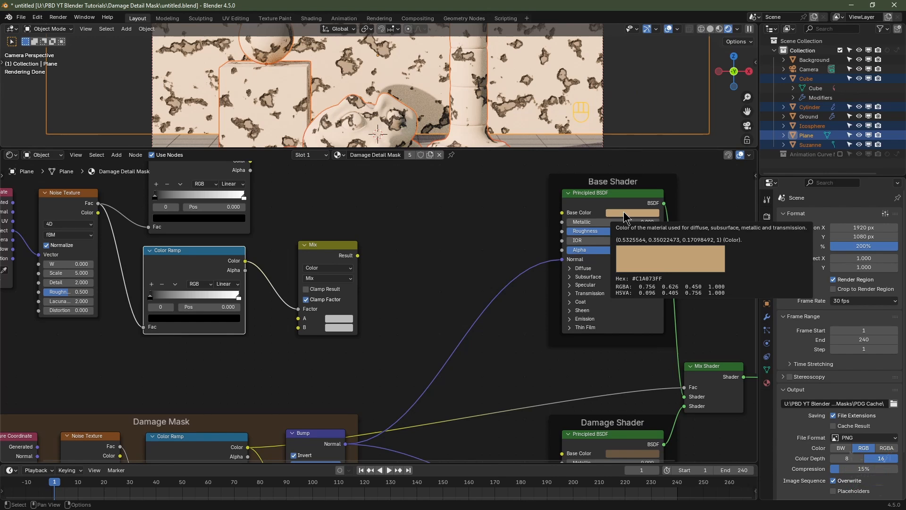
{"action": "key", "text": "ctrl+c"}
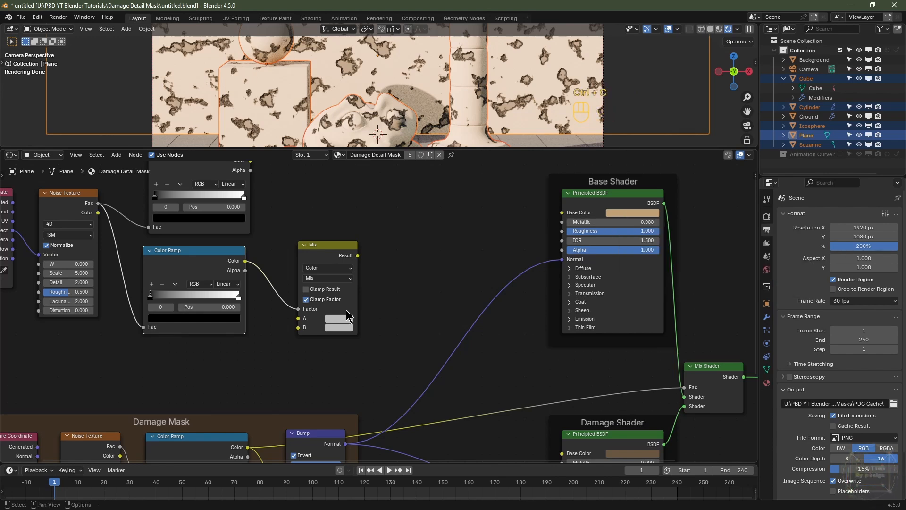
{"action": "key", "text": "ctrl+v"}
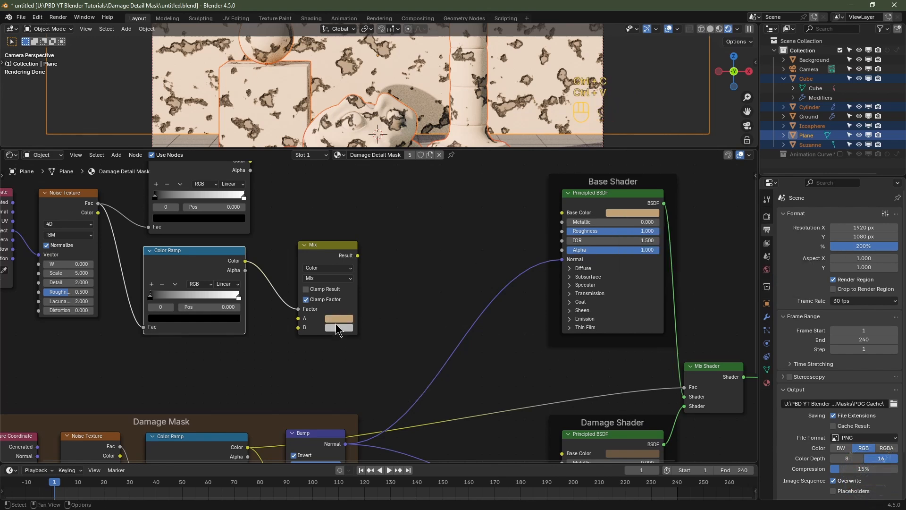
{"action": "key", "text": "ctrl+v"}
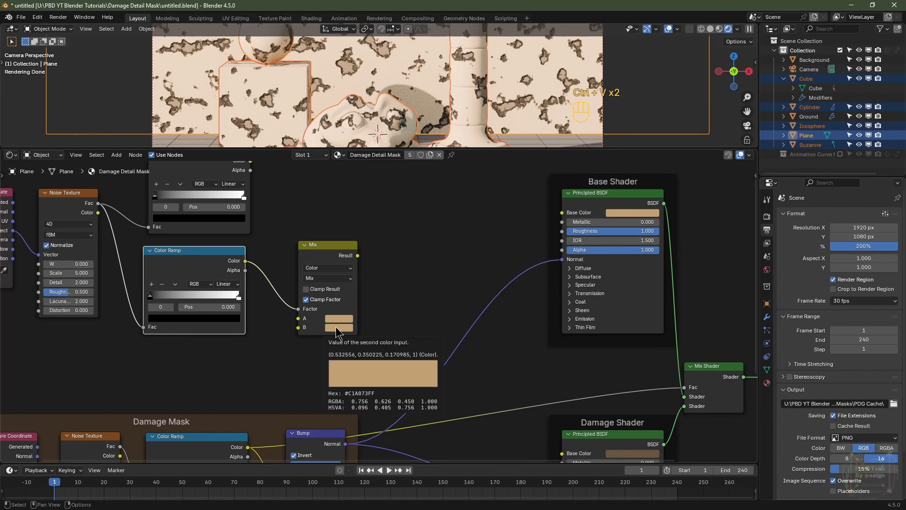
- Darken the Mix node's B color to a brown of about #68563E and link its Result to the Base Shader's Base Color
{"action": "left_click", "coordinate": [336, 327]}
{"action": "scroll", "coordinate": [335, 327], "scroll_direction": "down", "scroll_amount": 5}
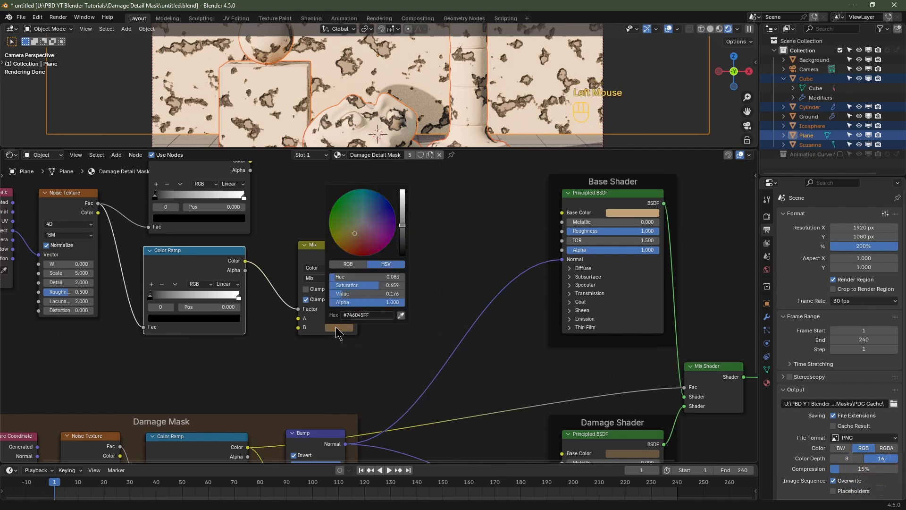
{"action": "scroll", "coordinate": [335, 327], "scroll_direction": "down", "scroll_amount": 1}
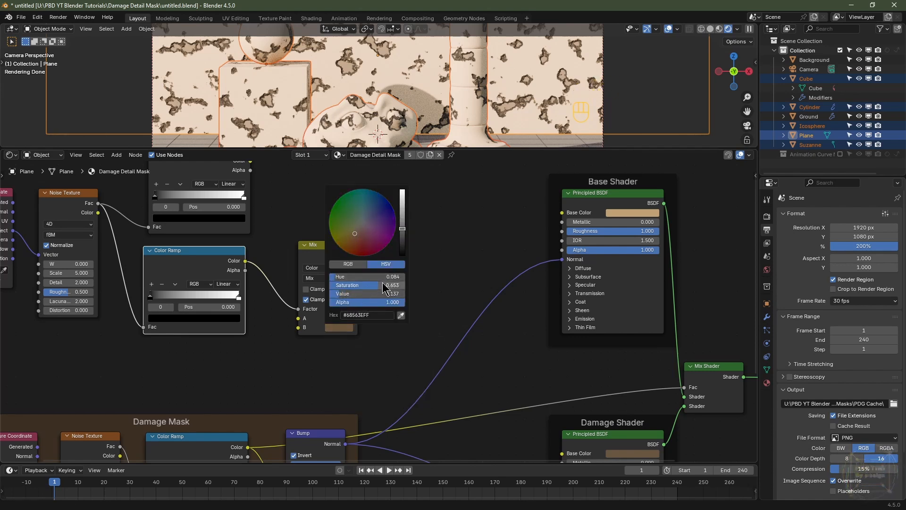
{"action": "left_click_drag", "start_coordinate": [383, 284], "coordinate": [560, 218]}
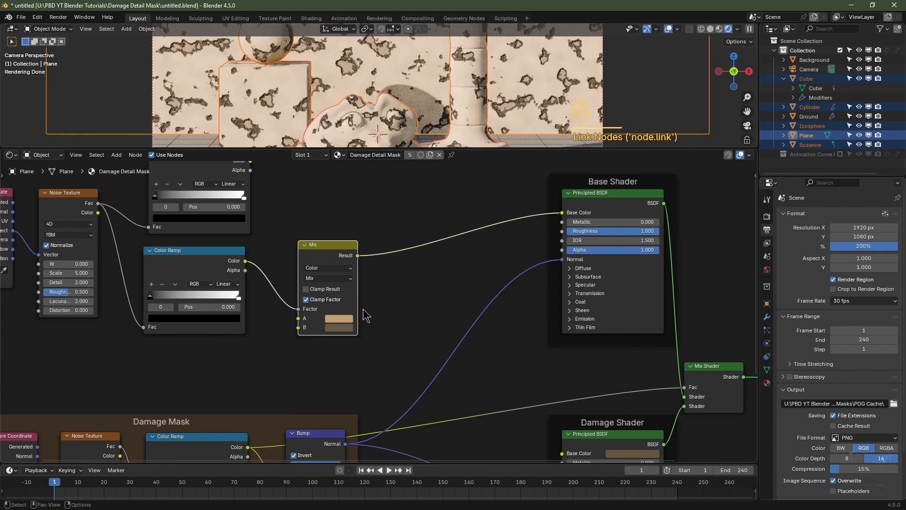
- Set the interpolation of both new Color Ramps to Ease
{"action": "left_click", "coordinate": [227, 284]}
{"action": "left_click", "coordinate": [225, 305]}
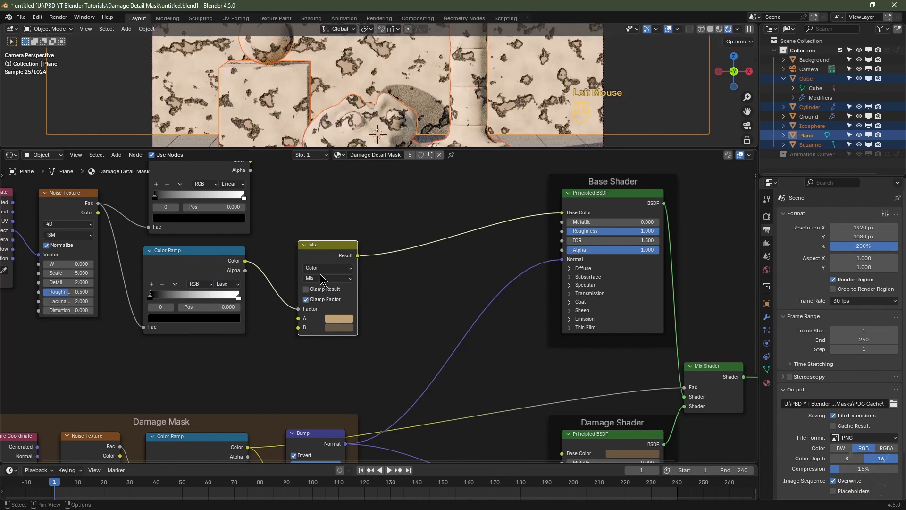
{"action": "middle_click_drag", "start_coordinate": [235, 213], "coordinate": [239, 228]}
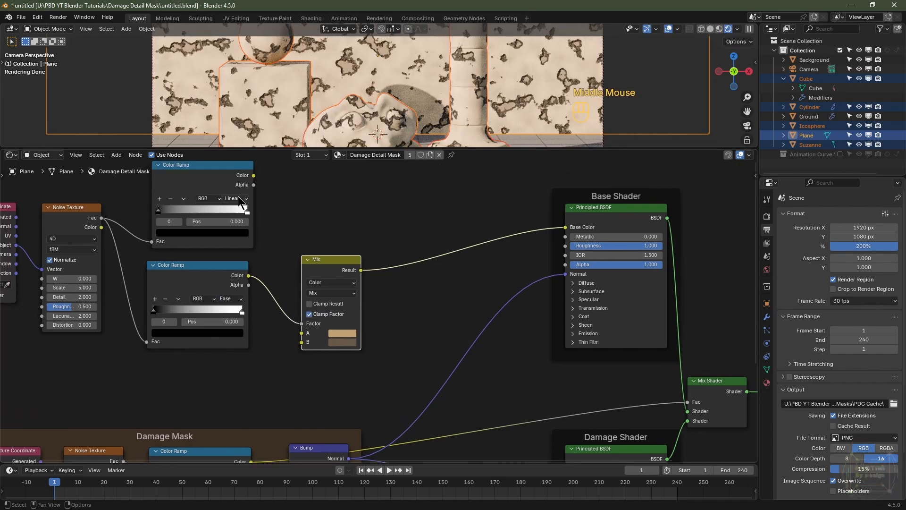
{"action": "left_click", "coordinate": [241, 200]}
{"action": "left_click", "coordinate": [234, 219]}
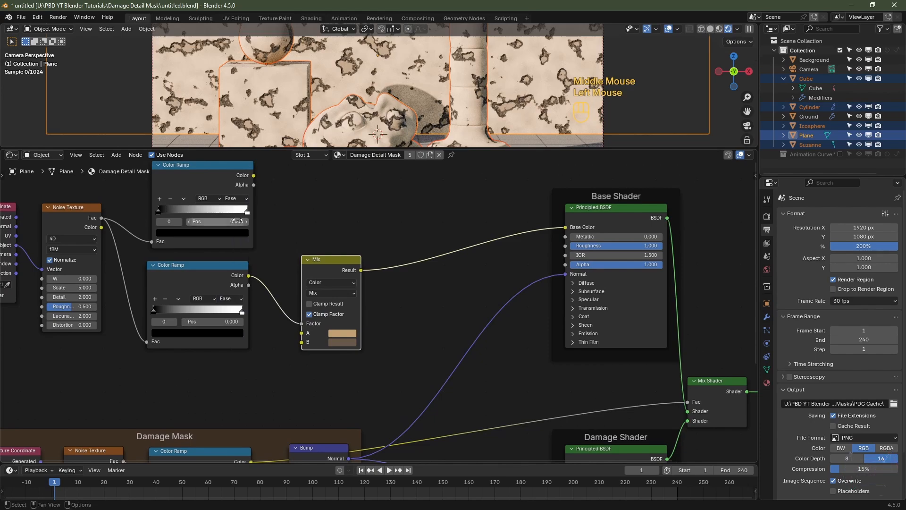
- Set the lower Color Ramp's black stop to position 0.3 and its white stop to position 0.7
{"action": "left_click", "coordinate": [153, 309]}
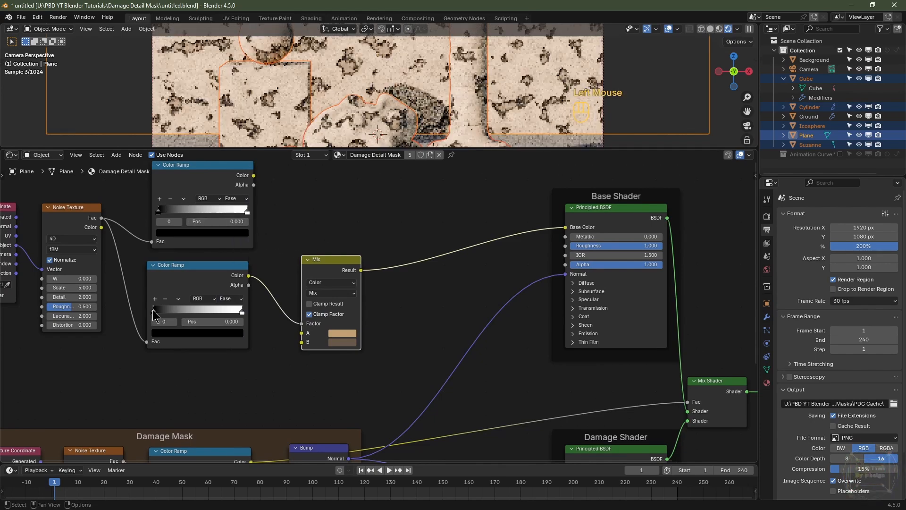
{"action": "left_click", "coordinate": [154, 309]}
{"action": "left_click_drag", "start_coordinate": [153, 309], "coordinate": [174, 315]}
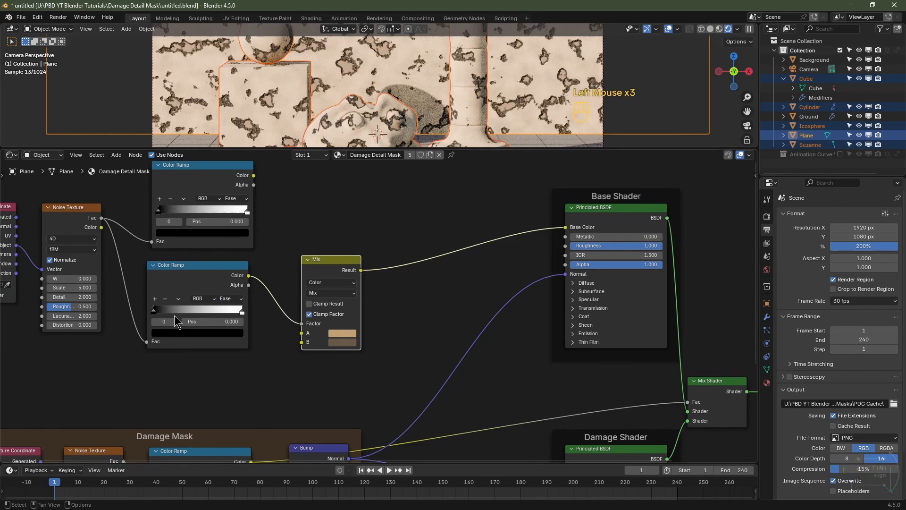
{"action": "left_click", "coordinate": [222, 320]}
{"action": "type", "text": ".3"}
{"action": "key", "text": "Return"}
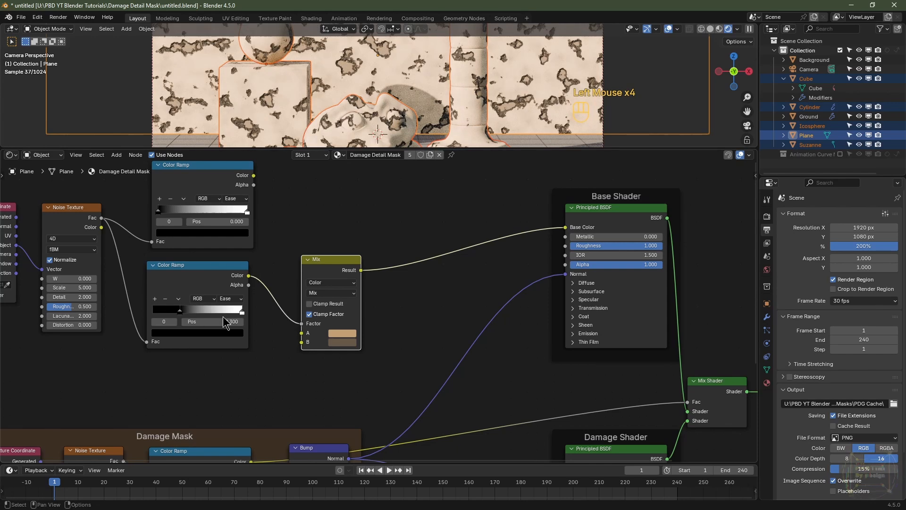
{"action": "left_click", "coordinate": [242, 312]}
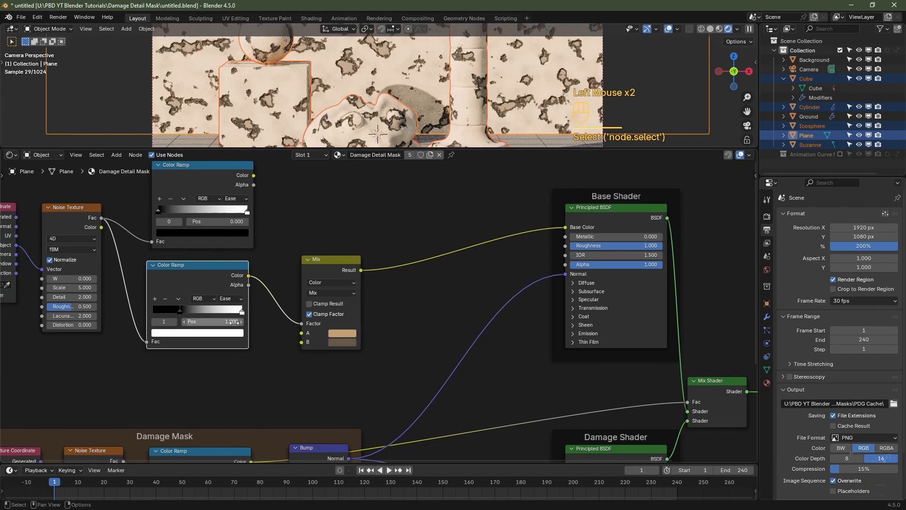
{"action": "left_click", "coordinate": [234, 319]}
{"action": "type", "text": ".7"}
{"action": "key", "text": "Return"}
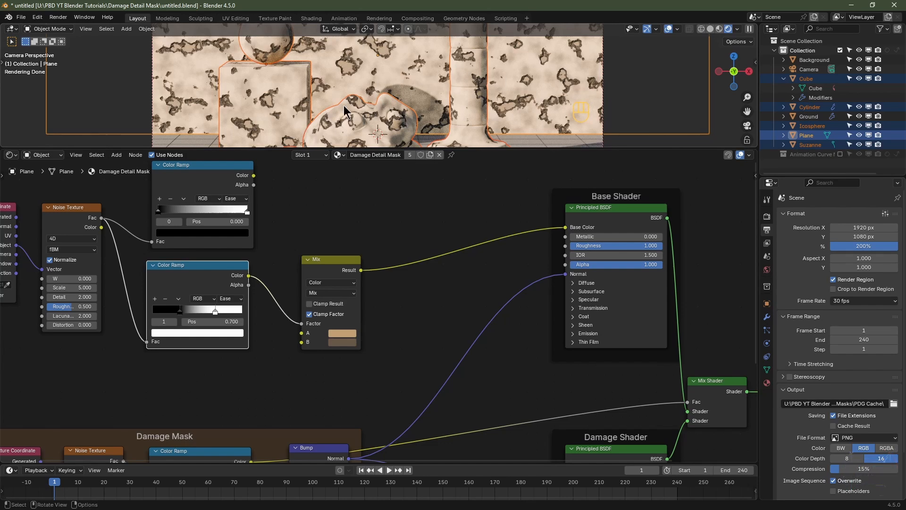
- Set the color-variation Noise Texture's Scale to 8, Detail to 12 and Roughness to 0.75
{"action": "scroll", "coordinate": [140, 329], "scroll_direction": "up", "scroll_amount": 2}
{"action": "middle_click_drag", "start_coordinate": [169, 297], "coordinate": [186, 332]}
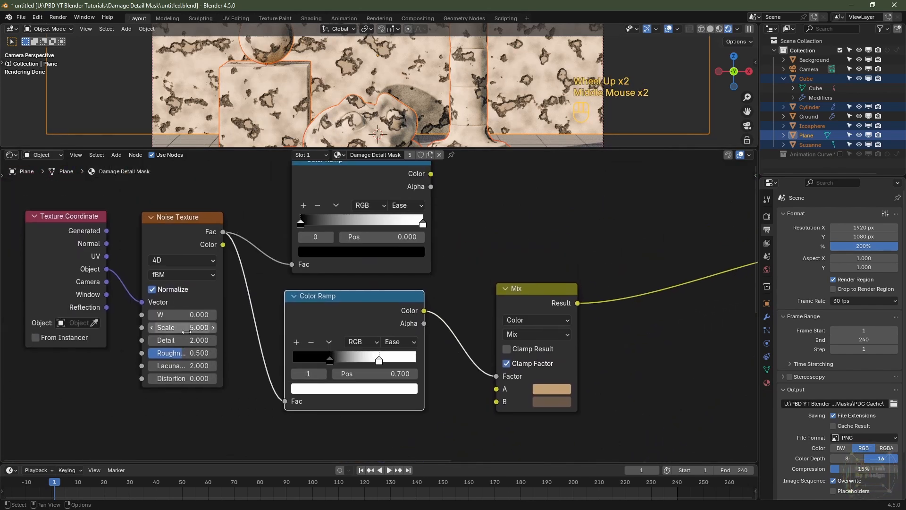
{"action": "left_click", "coordinate": [186, 330]}
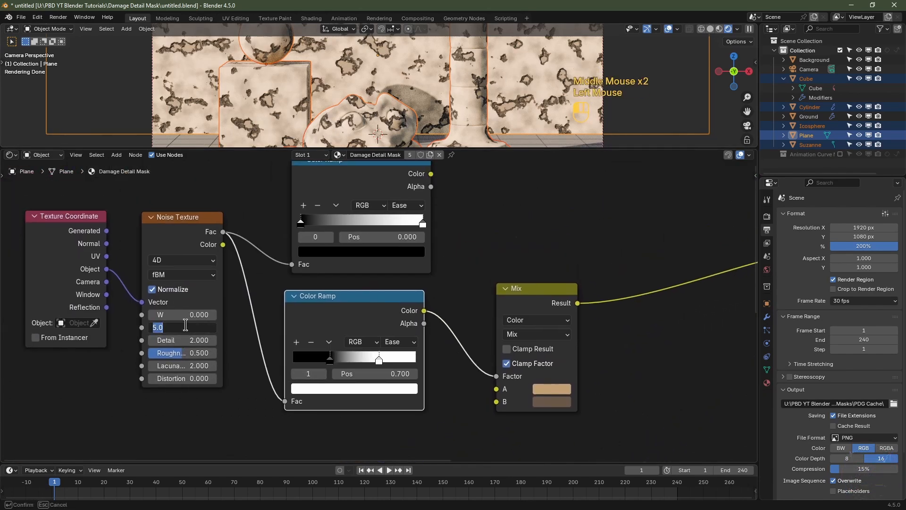
{"action": "key", "text": "Tab"}
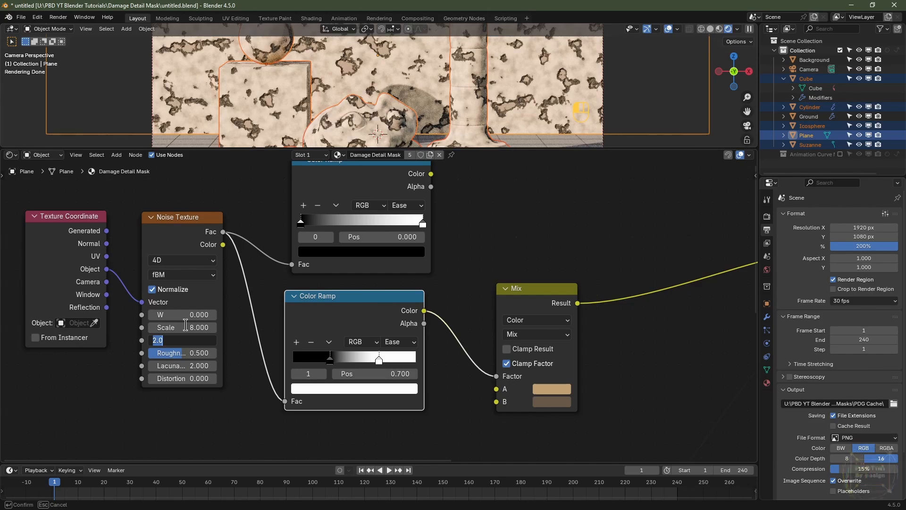
{"action": "key", "text": "Tab"}
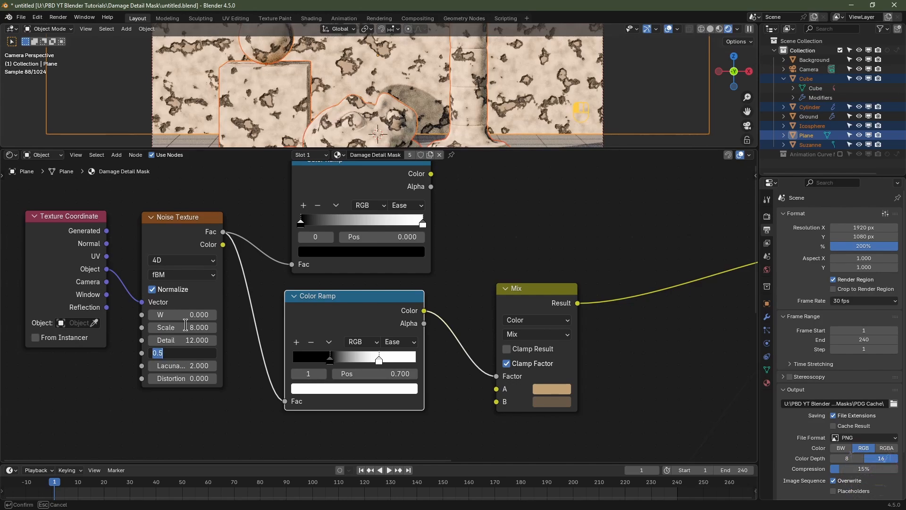
{"action": "type", "text": ".75"}
{"action": "key", "text": "Return"}
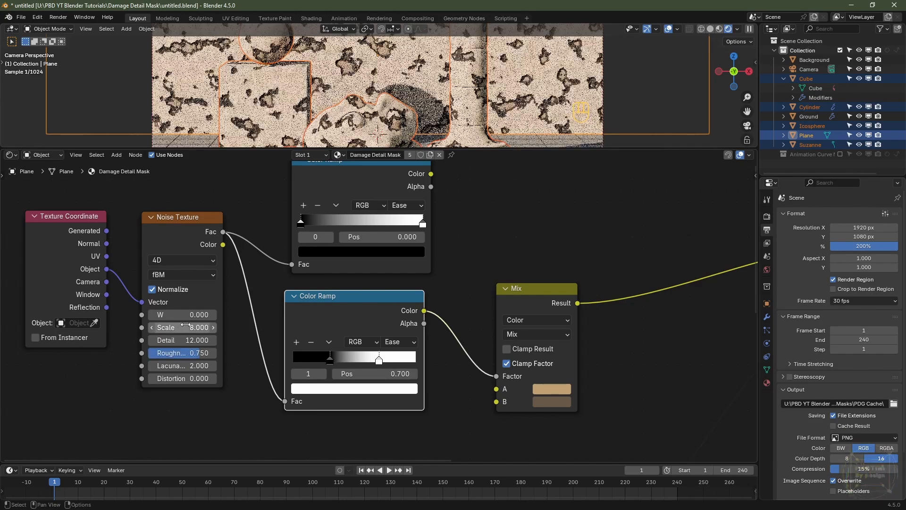
{"action": "scroll", "coordinate": [378, 90], "scroll_direction": "up", "scroll_amount": 2}
{"action": "middle_click_drag", "start_coordinate": [378, 90], "coordinate": [345, 26], "text": "shift"}
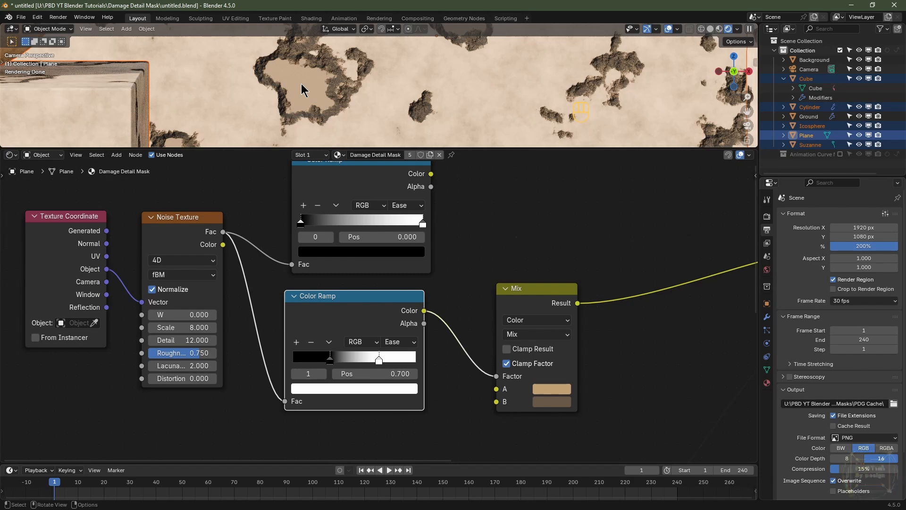
- Move all the color-variation nodes up together, making room above the Damage Mask frame
{"action": "scroll", "coordinate": [370, 241], "scroll_direction": "down", "scroll_amount": 2}
{"action": "left_click_drag", "start_coordinate": [488, 209], "coordinate": [185, 354]}
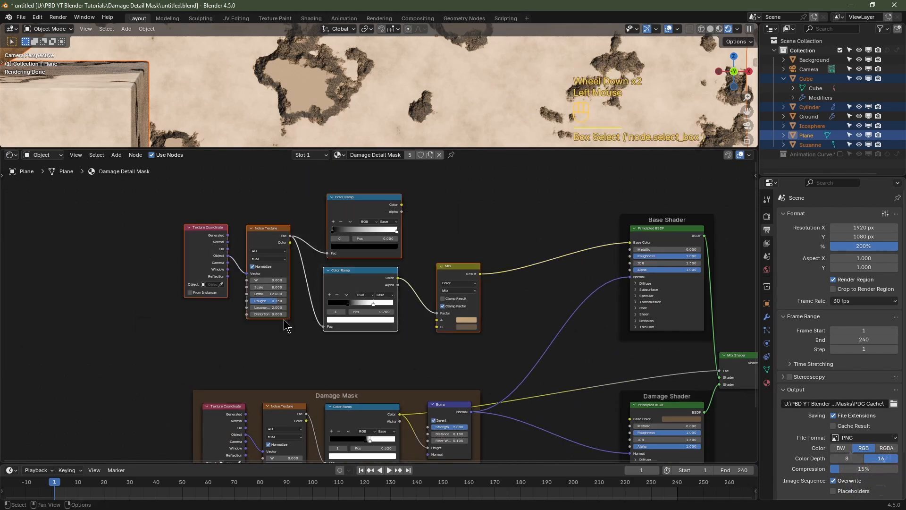
{"action": "key", "text": "g"}
{"action": "left_click", "coordinate": [286, 285]}
- Add a Bump node below the lower Color Ramp, linking the Noise Texture's Fac to its Height and its Normal to the Damage Mask Bump's Normal
{"action": "scroll", "coordinate": [349, 334], "scroll_direction": "up", "scroll_amount": 1}
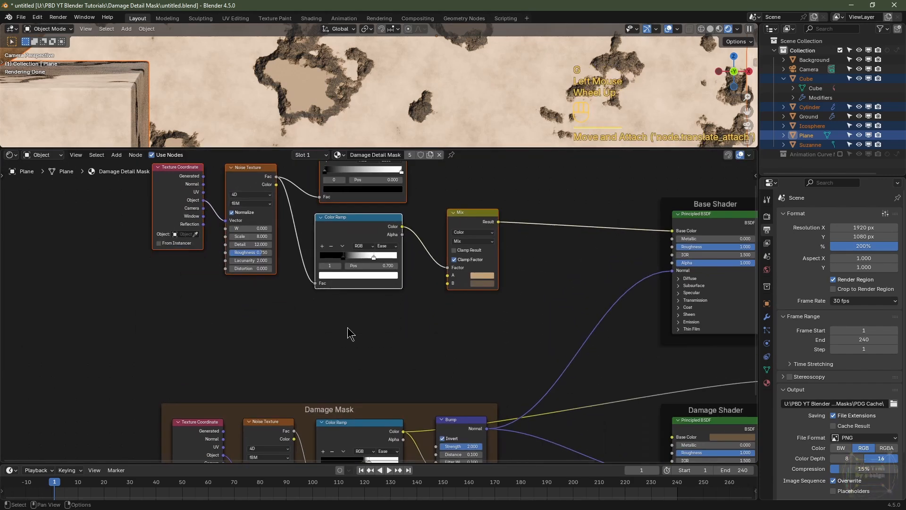
{"action": "middle_click_drag", "start_coordinate": [349, 333], "coordinate": [337, 353]}
{"action": "key", "text": "shift+a"}
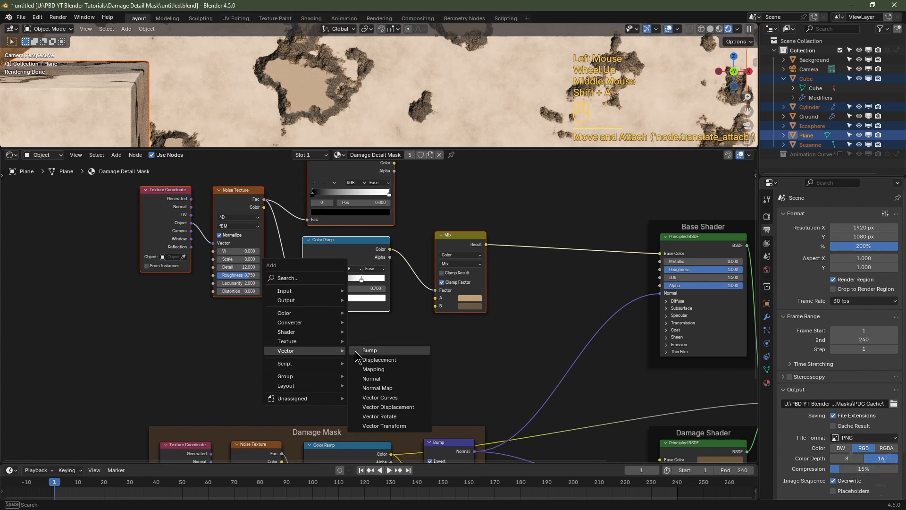
{"action": "left_click", "coordinate": [364, 350]}
{"action": "left_click", "coordinate": [326, 339]}
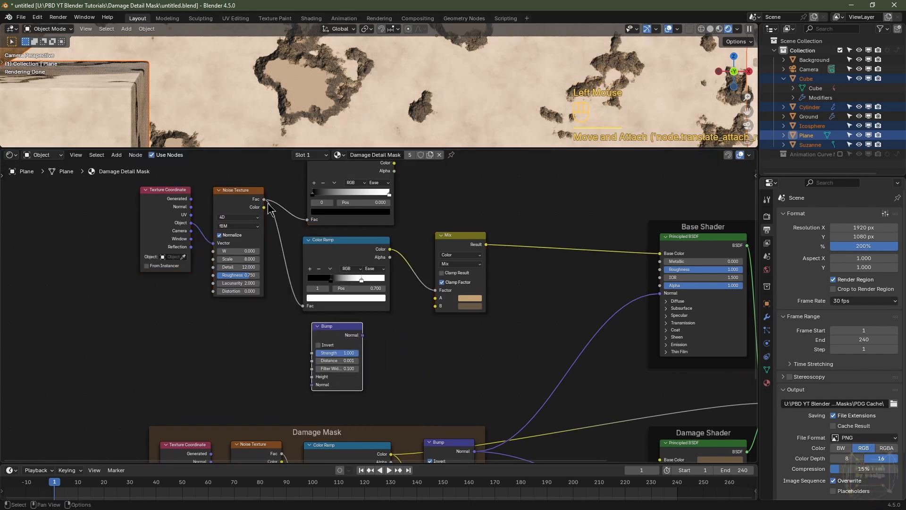
{"action": "left_click_drag", "start_coordinate": [264, 200], "coordinate": [308, 380]}
{"action": "middle_click_drag", "start_coordinate": [389, 358], "coordinate": [354, 302]}
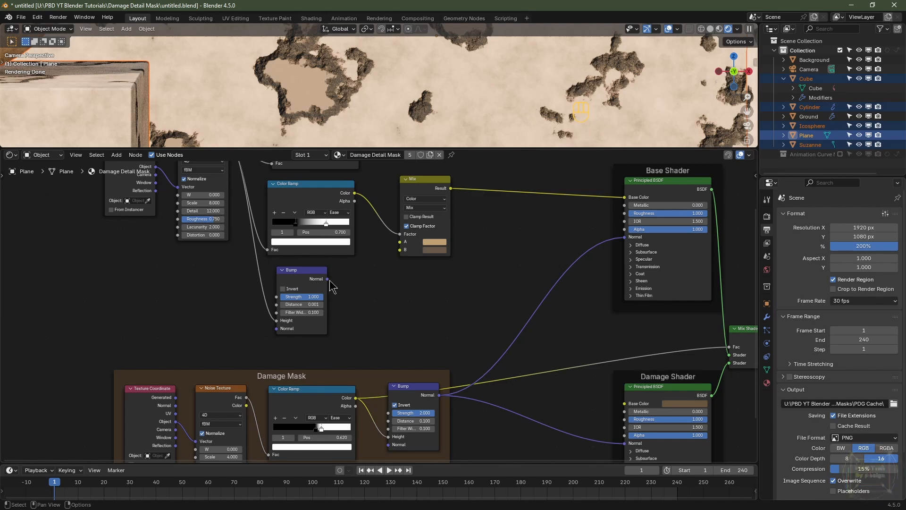
{"action": "left_click_drag", "start_coordinate": [327, 279], "coordinate": [390, 423]}
- Set the new Bump node's Distance to 0.025
{"action": "scroll", "coordinate": [347, 236], "scroll_direction": "up", "scroll_amount": 2}
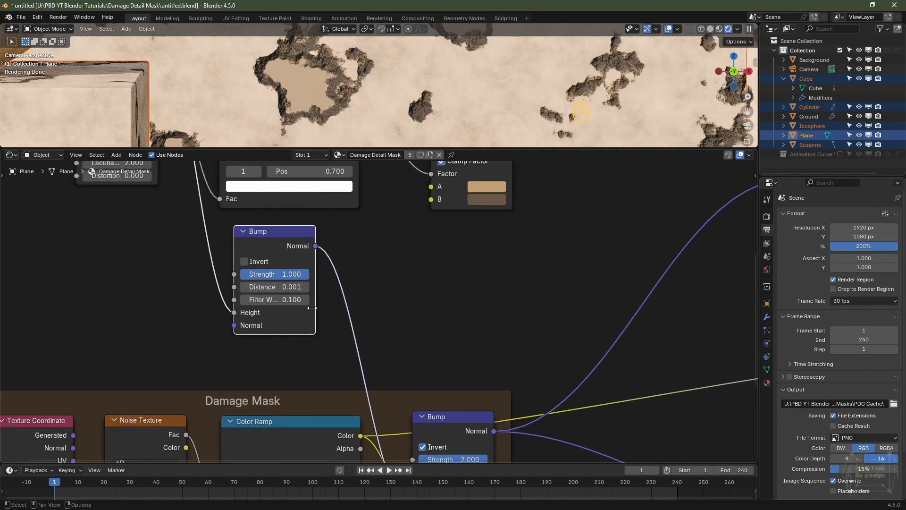
{"action": "left_click", "coordinate": [284, 287]}
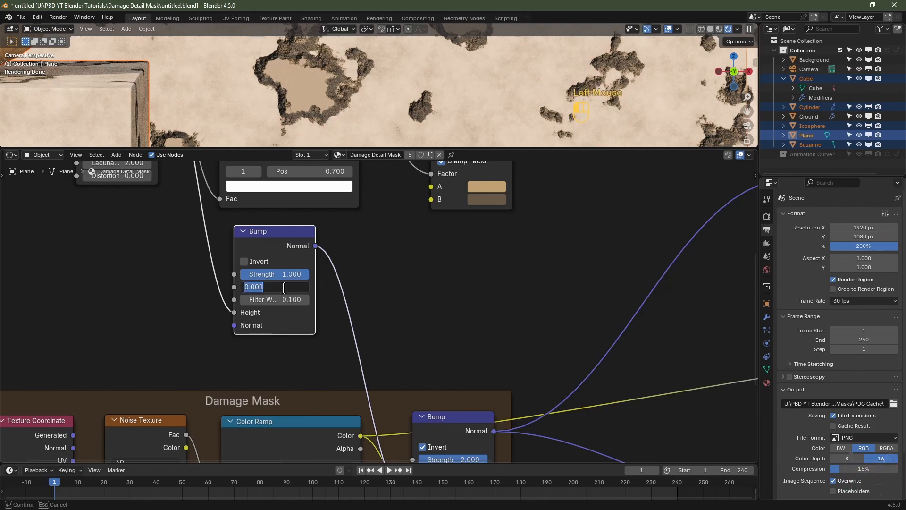
{"action": "type", "text": "0.025"}
{"action": "key", "text": "Return"}
{"action": "scroll", "coordinate": [300, 81], "scroll_direction": "up", "scroll_amount": 2}
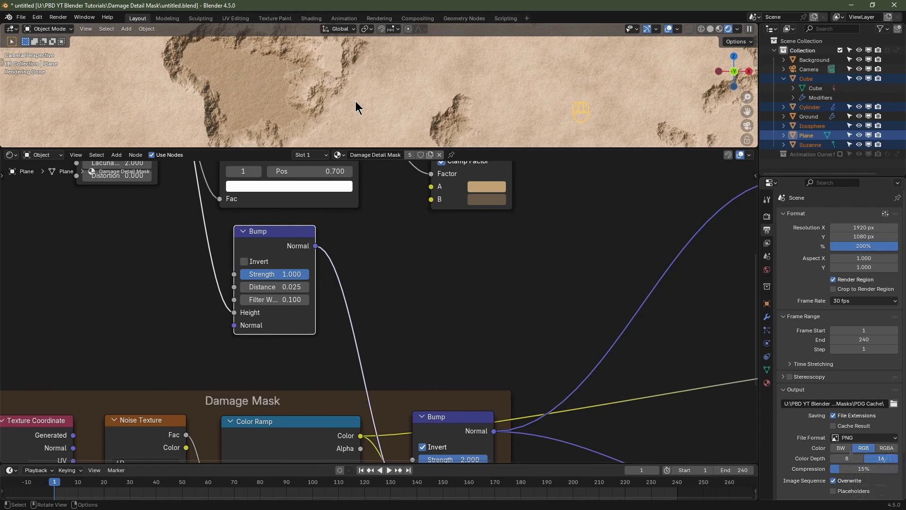
- Link the upper Color Ramp's Color to the Roughness of both the Base Shader and the Damage Shader
{"action": "scroll", "coordinate": [445, 303], "scroll_direction": "down", "scroll_amount": 3}
{"action": "middle_click_drag", "start_coordinate": [445, 304], "coordinate": [415, 364]}
{"action": "scroll", "coordinate": [415, 364], "scroll_direction": "up", "scroll_amount": 1}
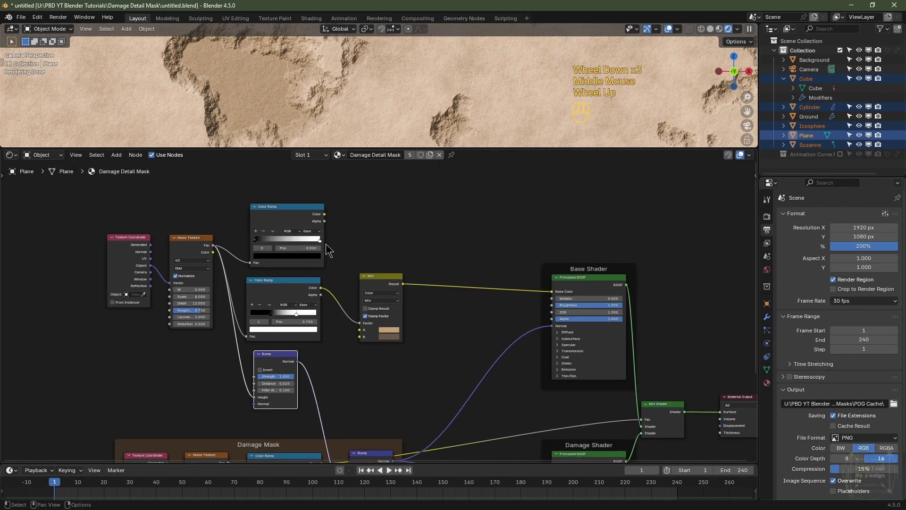
{"action": "left_click_drag", "start_coordinate": [324, 215], "coordinate": [552, 306]}
{"action": "middle_click_drag", "start_coordinate": [468, 366], "coordinate": [461, 330]}
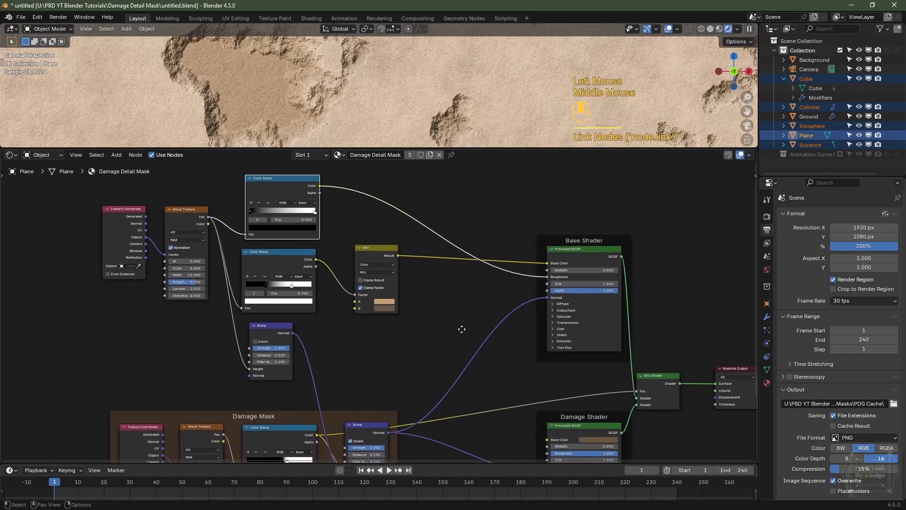
{"action": "left_click_drag", "start_coordinate": [317, 182], "coordinate": [549, 434]}
{"action": "middle_click_drag", "start_coordinate": [549, 435], "coordinate": [559, 458]}
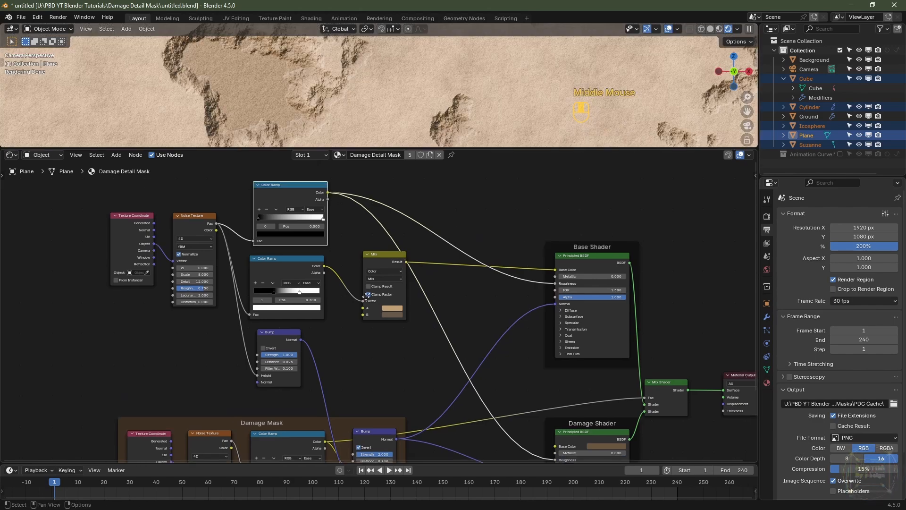
- Lighten the upper Color Ramp's black stop to a gray with an HSV Value of 0.7
{"action": "scroll", "coordinate": [377, 314], "scroll_direction": "up", "scroll_amount": 2}
{"action": "middle_click_drag", "start_coordinate": [378, 314], "coordinate": [435, 355]}
{"action": "scroll", "coordinate": [378, 330], "scroll_direction": "up", "scroll_amount": 2}
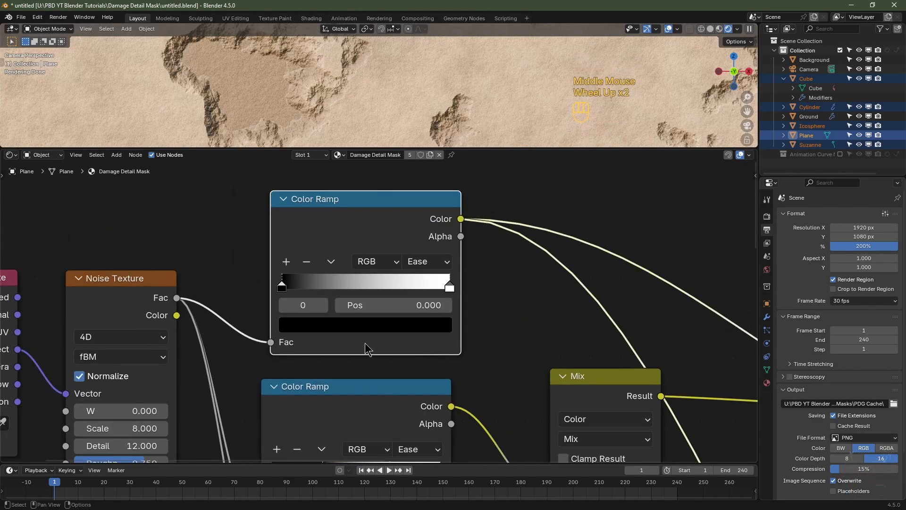
{"action": "left_click", "coordinate": [359, 328]}
{"action": "scroll", "coordinate": [360, 329], "scroll_direction": "up", "scroll_amount": 16}
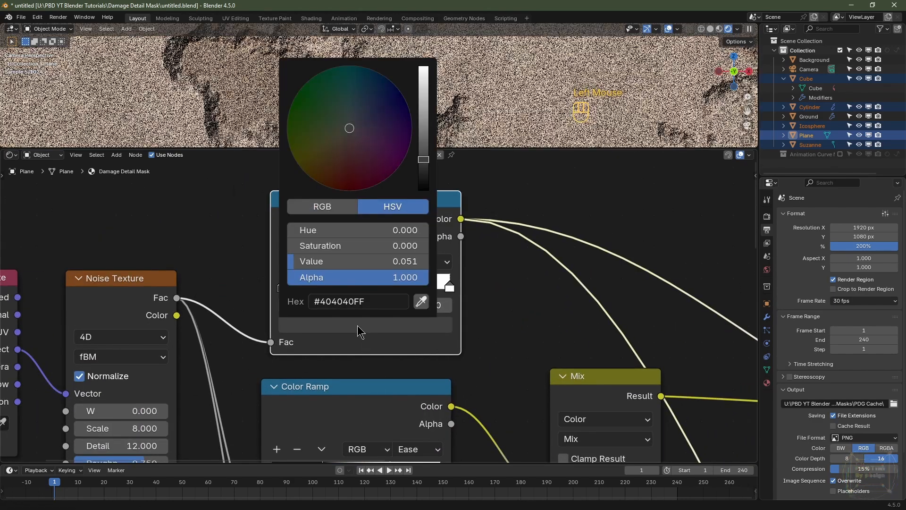
{"action": "left_click", "coordinate": [364, 261]}
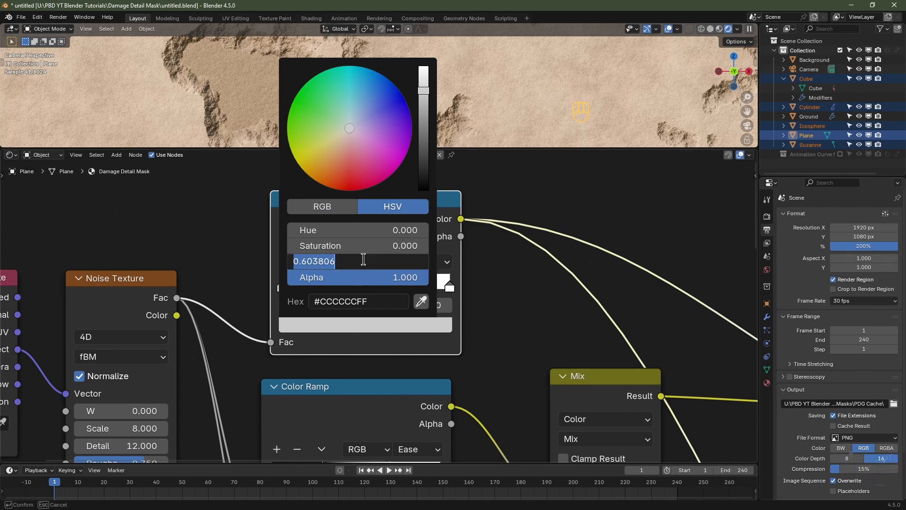
{"action": "type", "text": "0.7"}
{"action": "key", "text": "Return"}
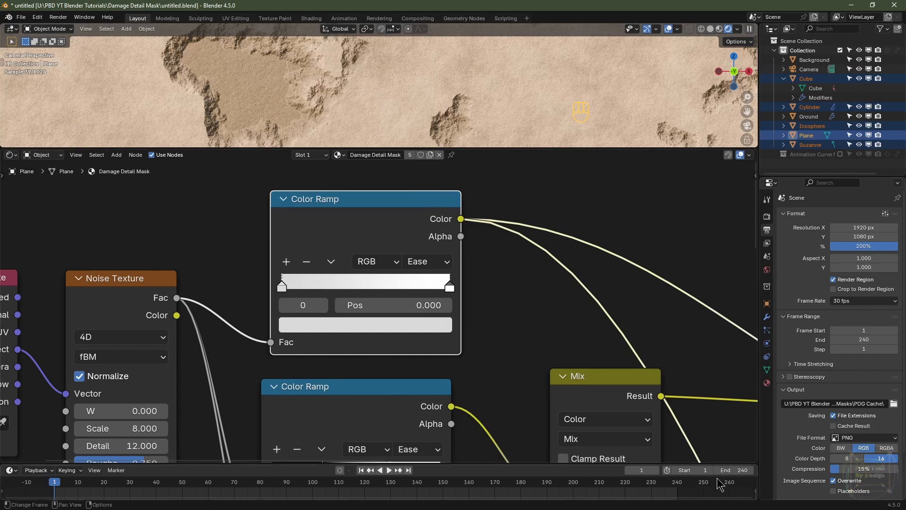
- Link the Mix node's Result to the Damage Shader's Base Color
{"action": "scroll", "coordinate": [377, 331], "scroll_direction": "down", "scroll_amount": 6}
{"action": "middle_click_drag", "start_coordinate": [519, 416], "coordinate": [297, 309]}
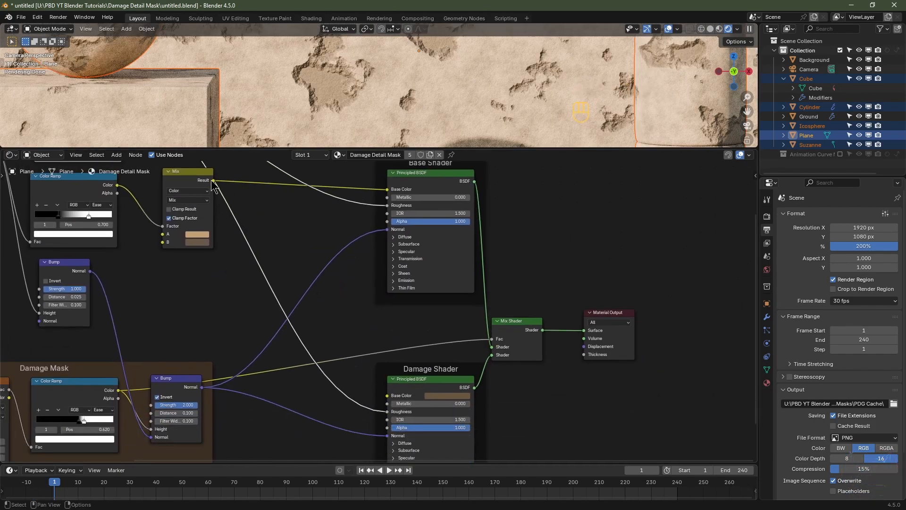
{"action": "left_click_drag", "start_coordinate": [213, 182], "coordinate": [388, 396]}
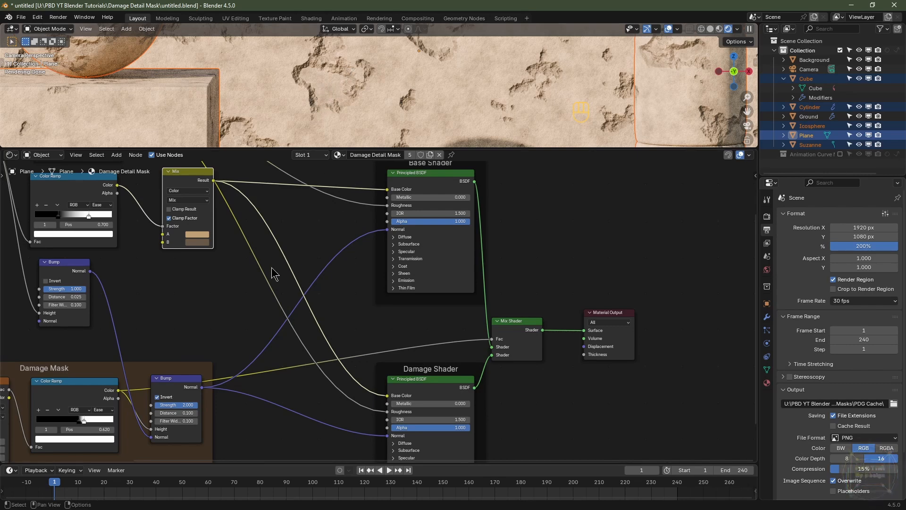
- Insert a Mix Color node on the link into the Damage Shader's Base Color and set its blending mode to Multiply
{"action": "key", "text": "shift+a"}
{"action": "mouse_move", "coordinate": [273, 268]}
{"action": "mouse_move", "coordinate": [236, 230]}
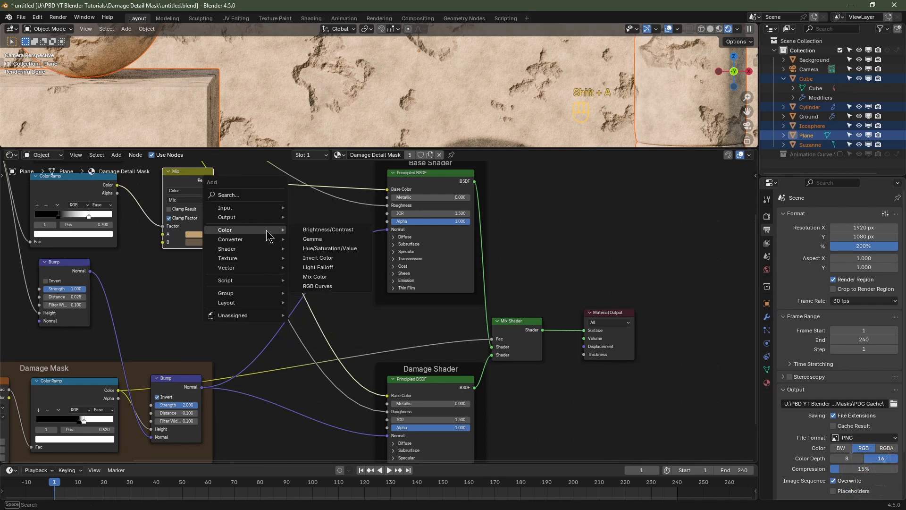
{"action": "left_click", "coordinate": [337, 284]}
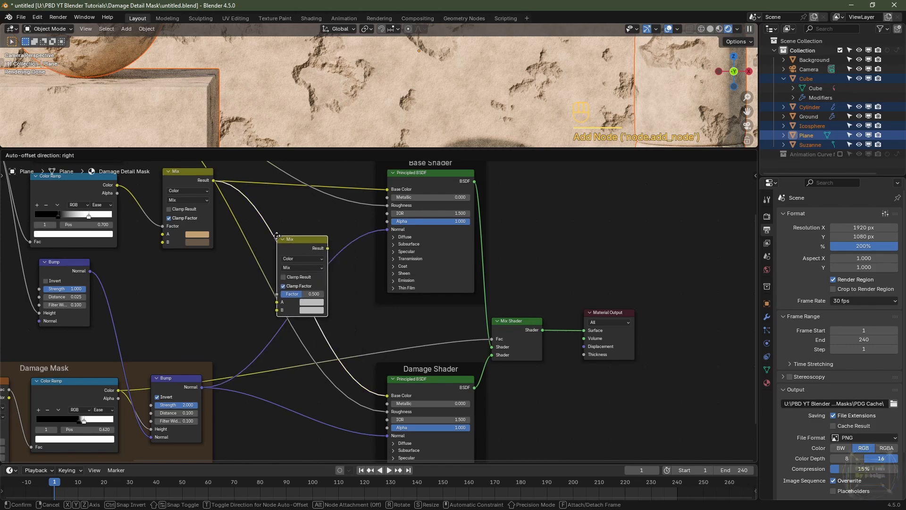
{"action": "left_click", "coordinate": [276, 236]}
{"action": "left_click", "coordinate": [303, 267]}
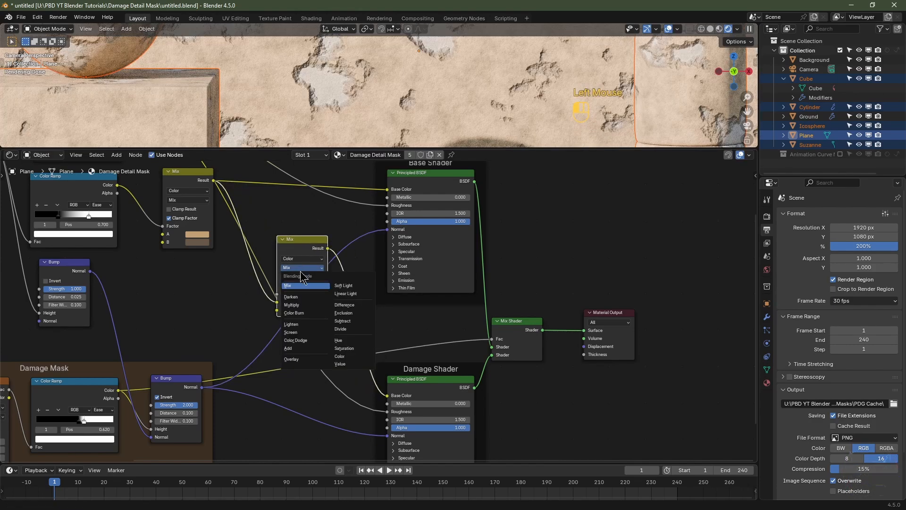
{"action": "left_click", "coordinate": [304, 313]}
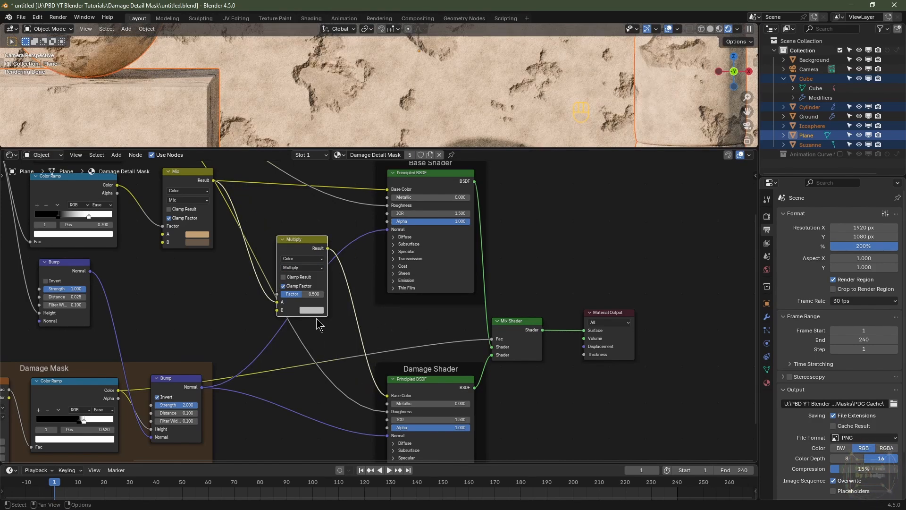
- Set the Multiply node's B color to black and link the Damage Mask Color Ramp's Color to its Factor
{"action": "left_click", "coordinate": [311, 311]}
{"action": "scroll", "coordinate": [311, 309], "scroll_direction": "down", "scroll_amount": 15}
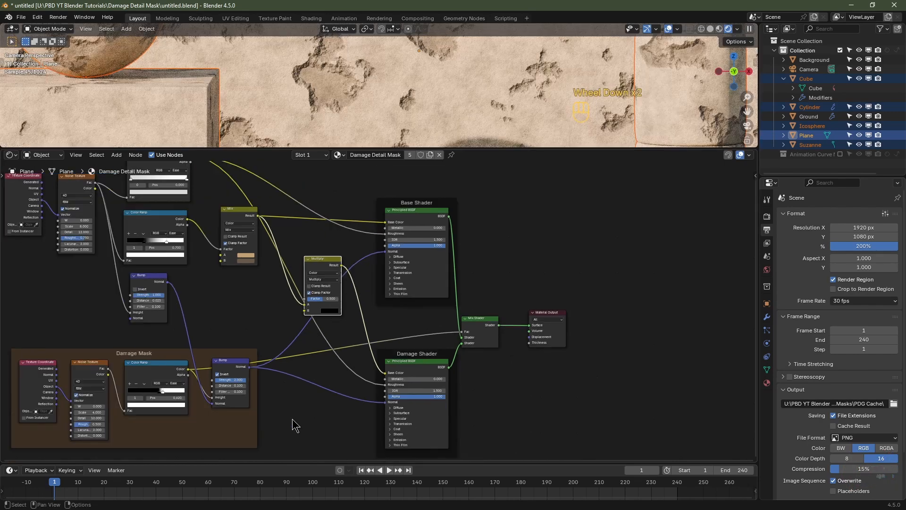
{"action": "scroll", "coordinate": [284, 377], "scroll_direction": "up", "scroll_amount": 3}
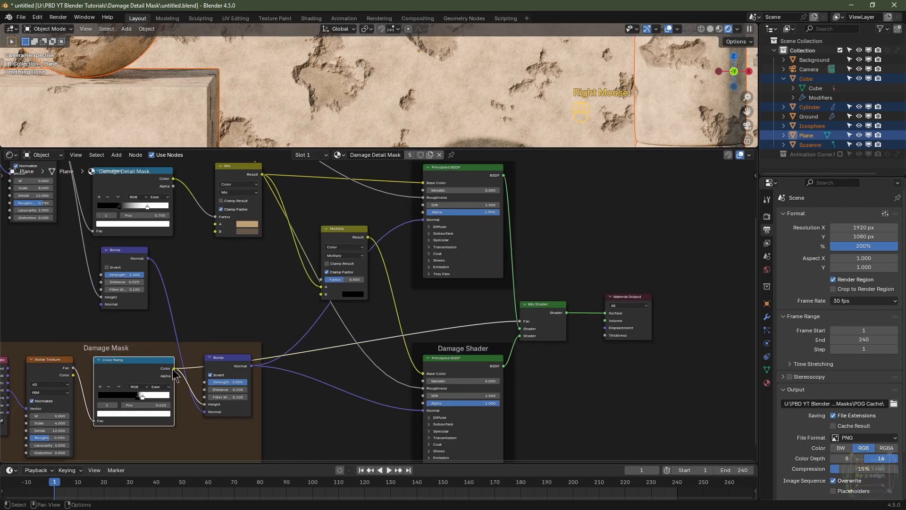
{"action": "left_click_drag", "start_coordinate": [176, 368], "coordinate": [321, 284]}
{"action": "scroll", "coordinate": [309, 404], "scroll_direction": "up", "scroll_amount": 3}
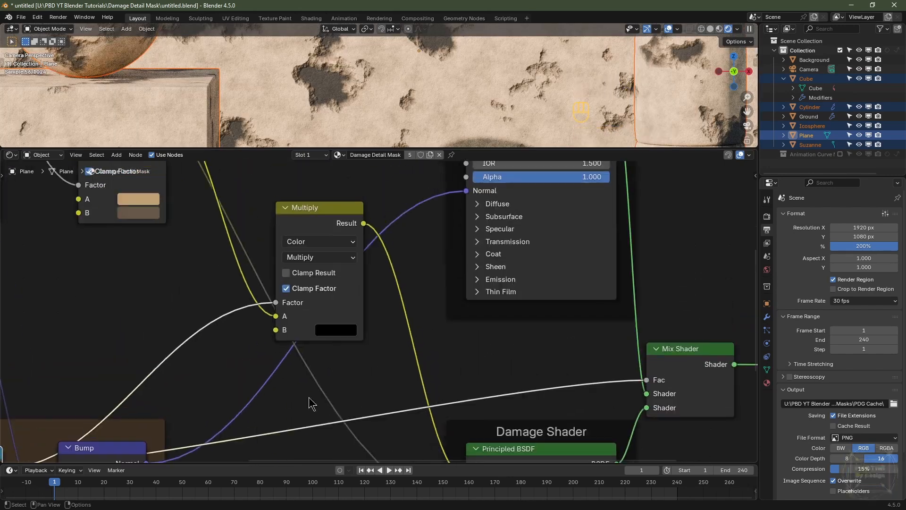
- Lighten the Multiply node's B color from black to a dark gray
{"action": "left_click", "coordinate": [349, 329]}
{"action": "scroll", "coordinate": [346, 332], "scroll_direction": "up", "scroll_amount": 2}
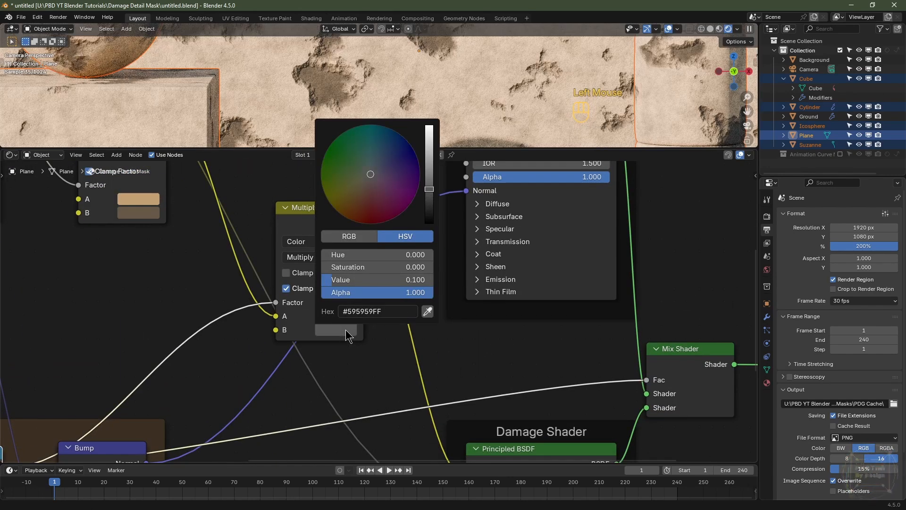
{"action": "scroll", "coordinate": [347, 332], "scroll_direction": "up", "scroll_amount": 1}
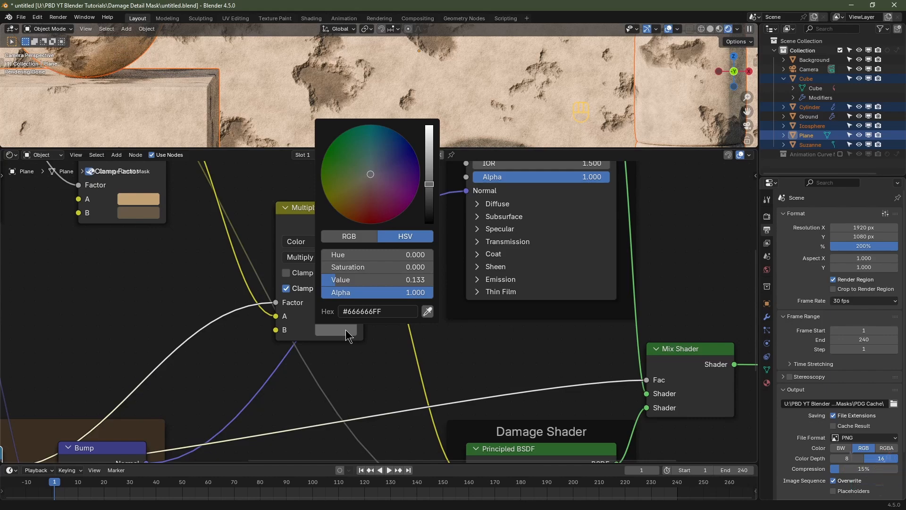
{"action": "scroll", "coordinate": [488, 84], "scroll_direction": "up", "scroll_amount": 1}
{"action": "scroll", "coordinate": [339, 401], "scroll_direction": "down", "scroll_amount": 8}
- Shift the Base Shader, Damage Shader, Mix Shader and Material Output nodes together away from the mask nodes to make room
{"action": "middle_click_drag", "start_coordinate": [339, 402], "coordinate": [360, 298]}
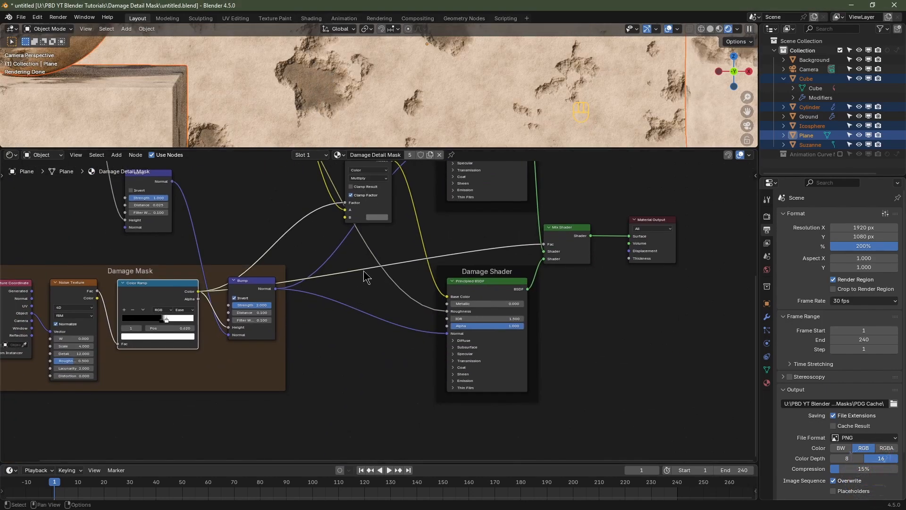
{"action": "scroll", "coordinate": [381, 361], "scroll_direction": "down", "scroll_amount": 4}
{"action": "left_click_drag", "start_coordinate": [532, 207], "coordinate": [403, 349]}
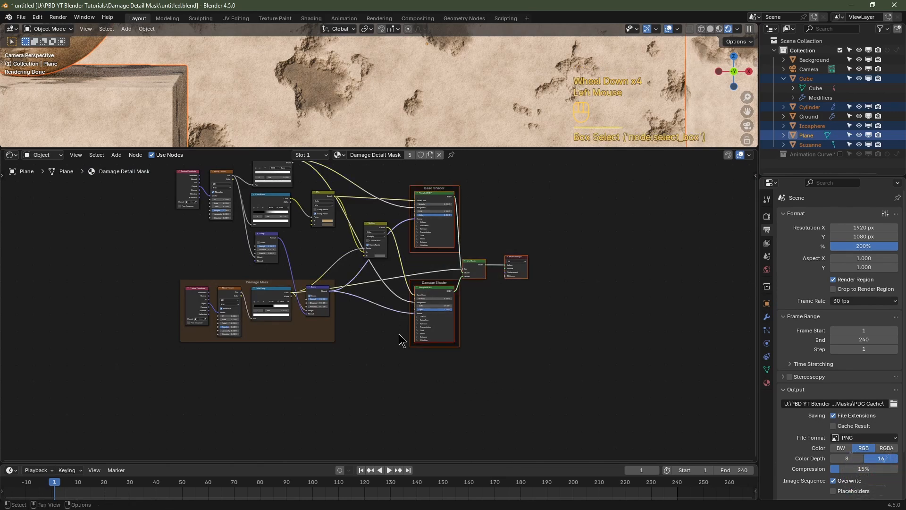
{"action": "key", "text": "g"}
{"action": "left_click", "coordinate": [430, 338]}
- Add a Texture Coordinate node and a Noise Texture node side by side in the space before the Damage Shader
{"action": "scroll", "coordinate": [410, 364], "scroll_direction": "up", "scroll_amount": 2}
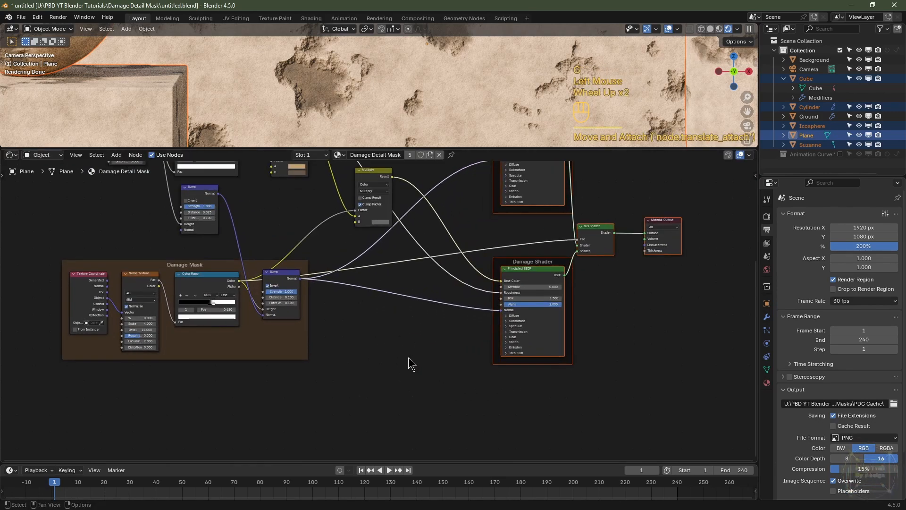
{"action": "scroll", "coordinate": [411, 363], "scroll_direction": "up", "scroll_amount": 2}
{"action": "key", "text": "shift+a"}
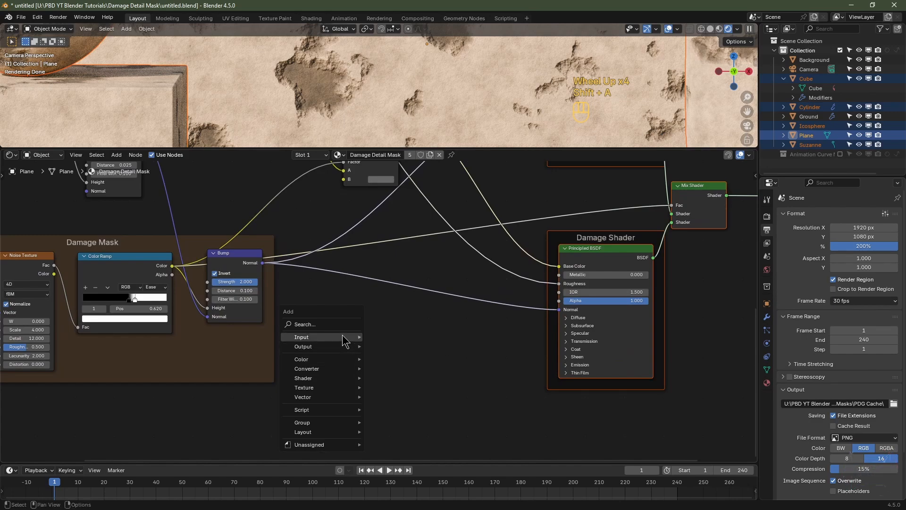
{"action": "mouse_move", "coordinate": [347, 337]}
{"action": "left_click", "coordinate": [410, 289]}
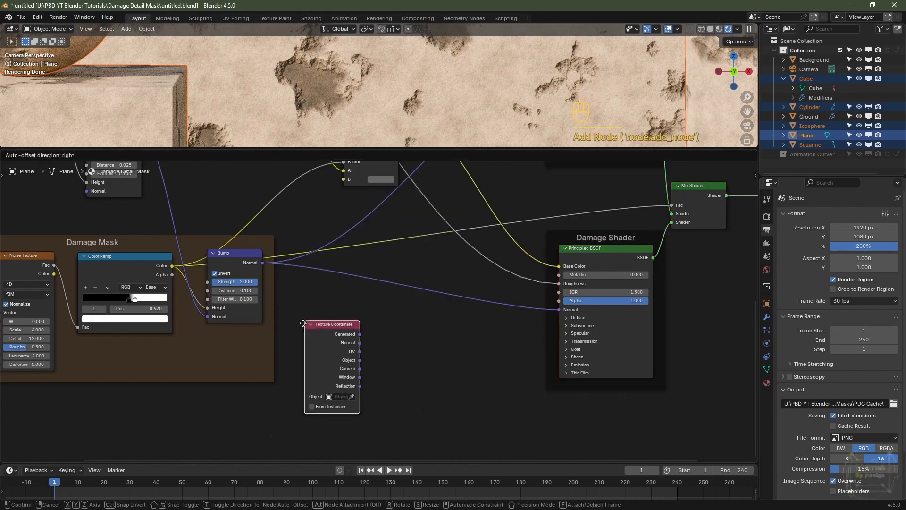
{"action": "left_click", "coordinate": [300, 331]}
{"action": "key", "text": "shift+a"}
{"action": "mouse_move", "coordinate": [301, 330]}
{"action": "mouse_move", "coordinate": [279, 378]}
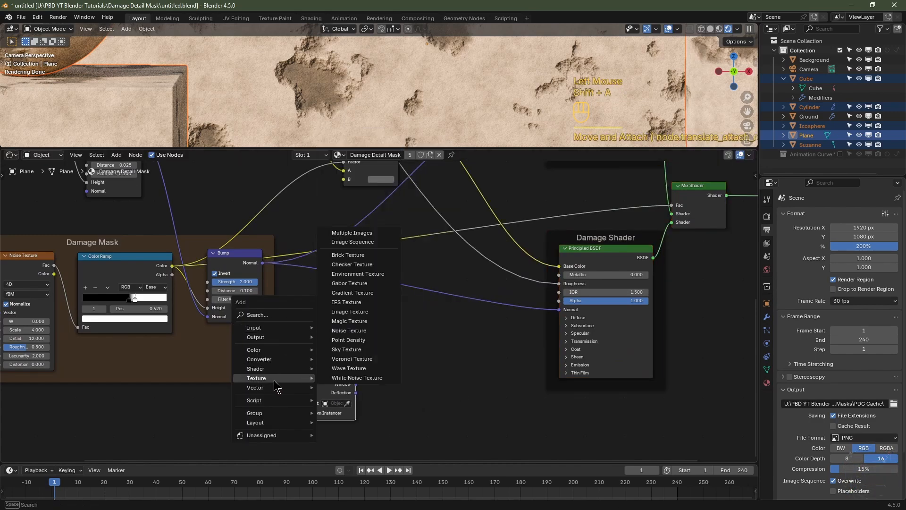
{"action": "left_click", "coordinate": [350, 331]}
{"action": "left_click", "coordinate": [377, 333]}
- Add a Bump node between the new Noise Texture and the Damage Shader
{"action": "key", "text": "shift+a"}
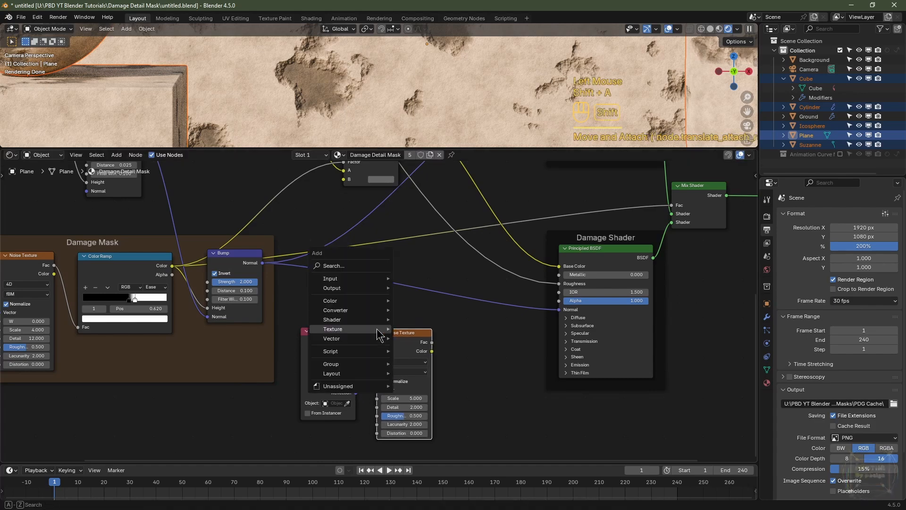
{"action": "mouse_move", "coordinate": [378, 333]}
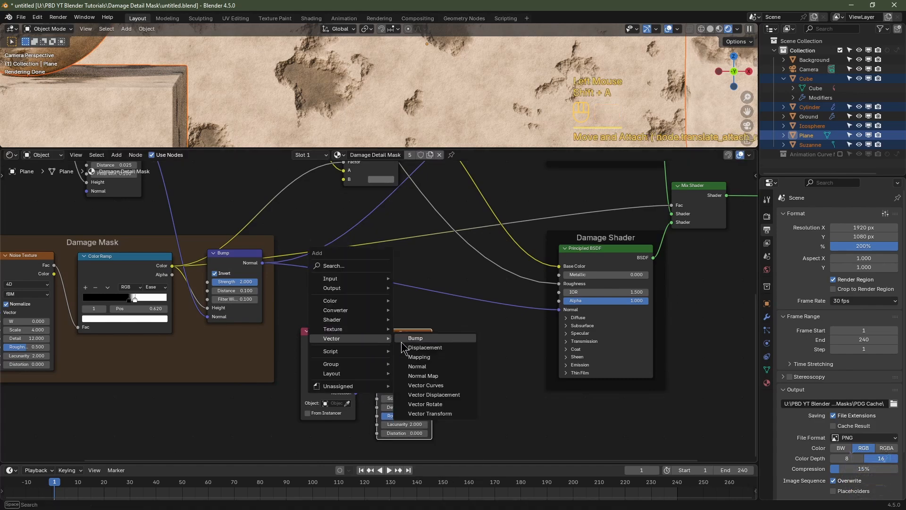
{"action": "left_click", "coordinate": [418, 336]}
{"action": "left_click", "coordinate": [456, 344]}
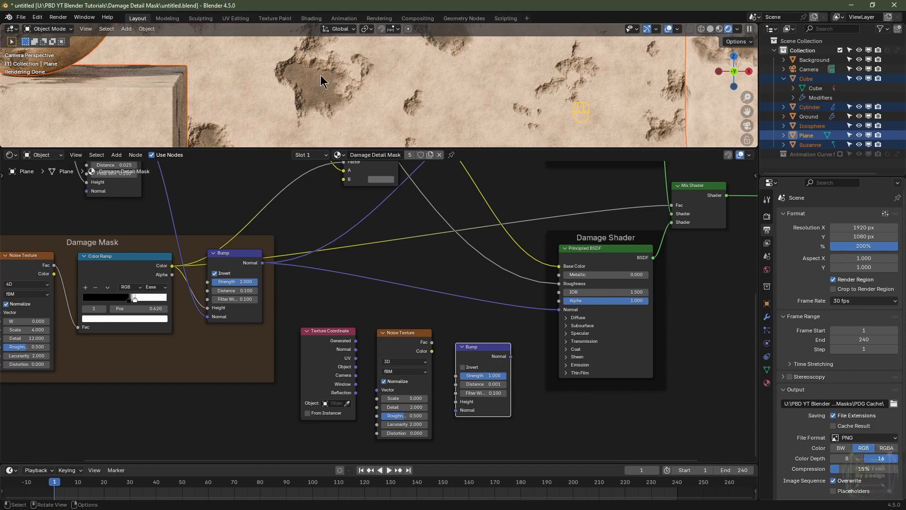
{"action": "scroll", "coordinate": [692, 340], "scroll_direction": "down", "scroll_amount": 6}
{"action": "middle_click_drag", "start_coordinate": [692, 340], "coordinate": [534, 332]}
{"action": "scroll", "coordinate": [534, 332], "scroll_direction": "up", "scroll_amount": 4}
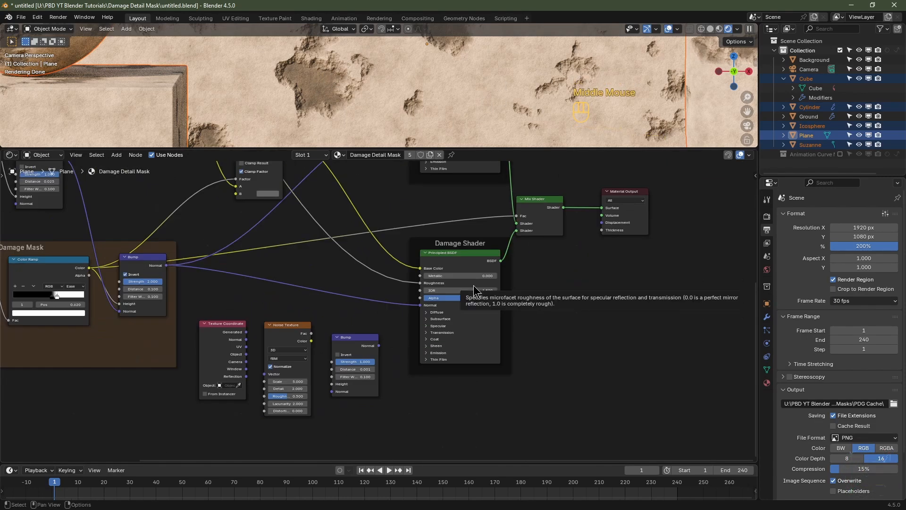
{"action": "left_click", "coordinate": [472, 241]}
{"action": "middle_click_drag", "start_coordinate": [467, 179], "coordinate": [468, 309]}
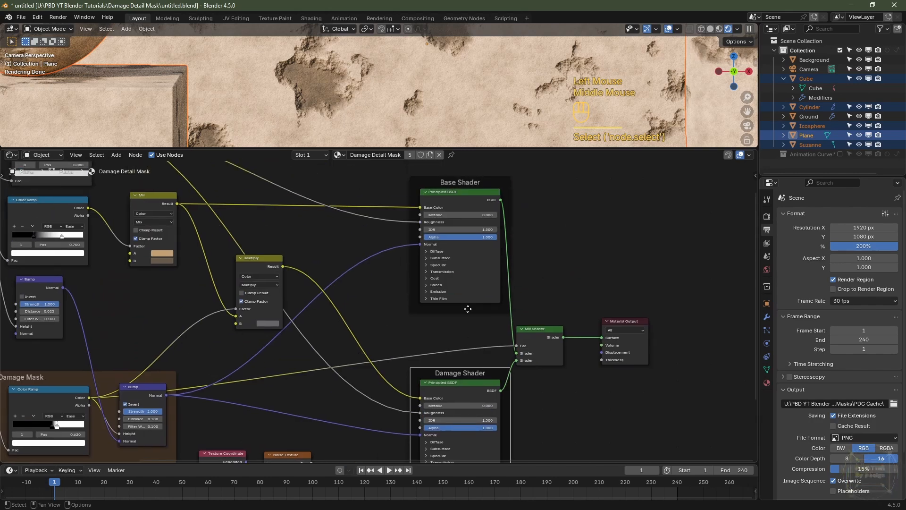
{"action": "left_click", "coordinate": [472, 182]}
{"action": "middle_click_drag", "start_coordinate": [461, 385], "coordinate": [472, 279]}
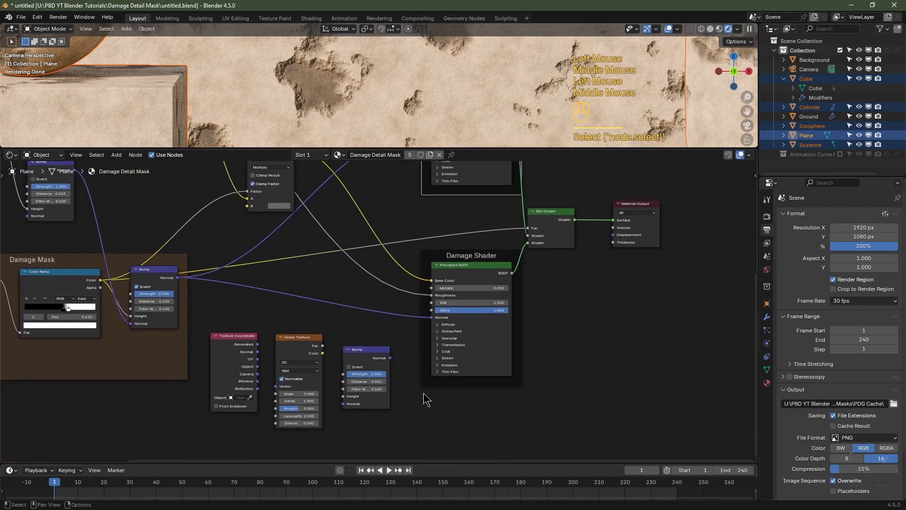
- Insert the new Bump node on the Damage Shader's Normal link and link the new Texture Coordinate's Object output to the Noise Texture's Vector
{"action": "scroll", "coordinate": [426, 399], "scroll_direction": "up", "scroll_amount": 2}
{"action": "middle_click_drag", "start_coordinate": [415, 388], "coordinate": [412, 364]}
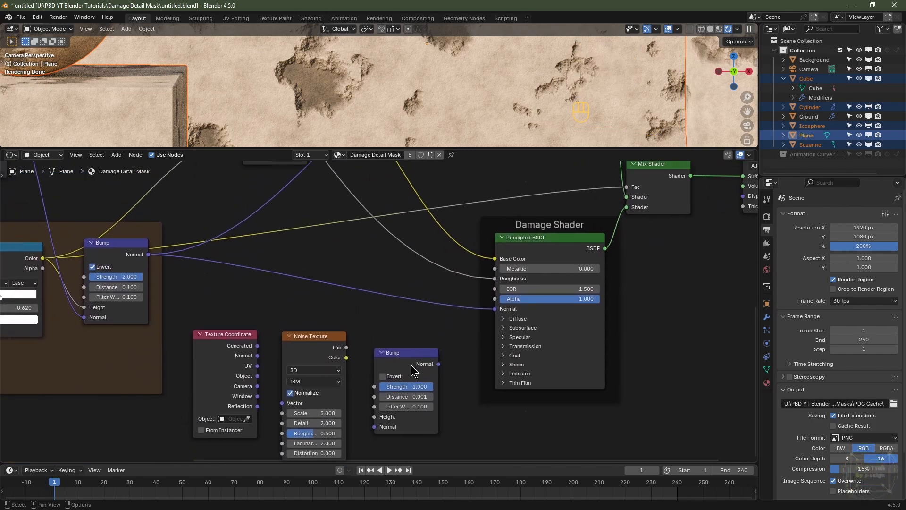
{"action": "left_click_drag", "start_coordinate": [412, 364], "coordinate": [424, 291]}
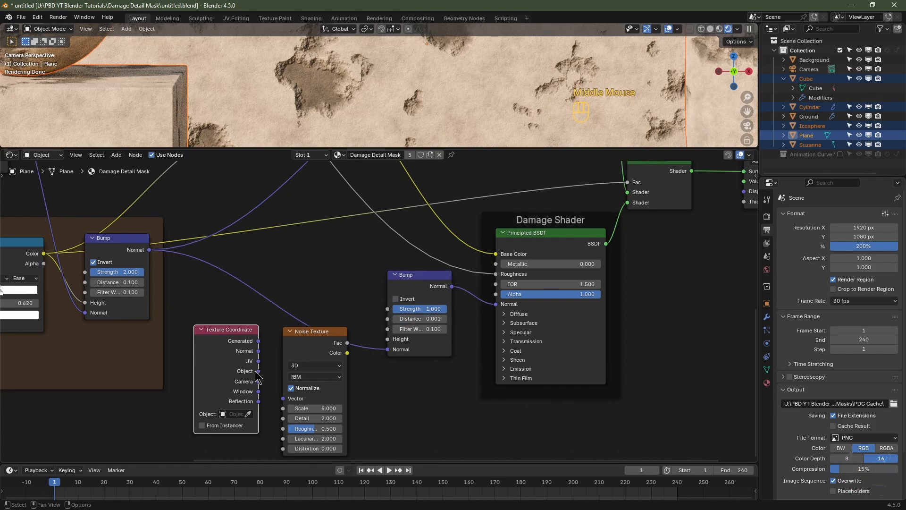
{"action": "left_click_drag", "start_coordinate": [259, 372], "coordinate": [282, 397]}
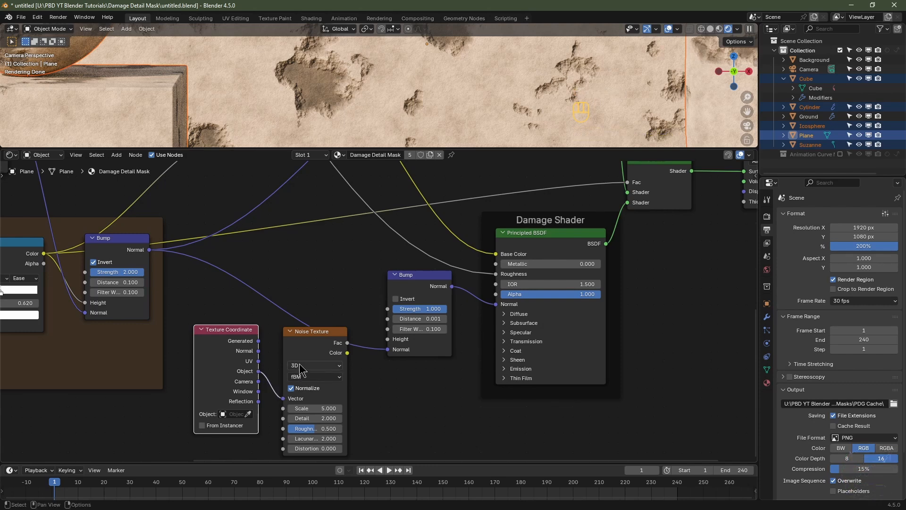
- Switch the new Noise Texture to 4D and link its Fac output to the new Bump node's Height
{"action": "left_click", "coordinate": [300, 366]}
{"action": "left_click", "coordinate": [301, 417]}
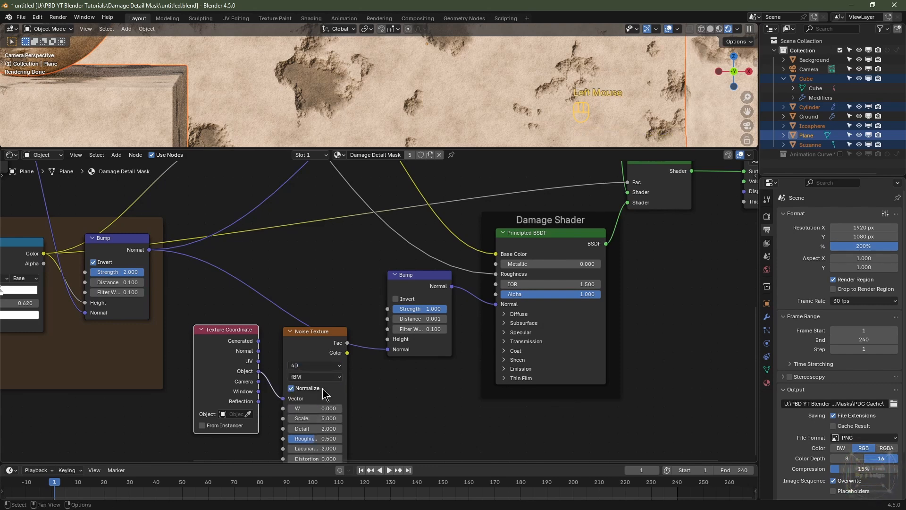
{"action": "left_click", "coordinate": [347, 347]}
{"action": "left_click_drag", "start_coordinate": [347, 343], "coordinate": [387, 339]}
- Set the new Noise Texture's Scale to 8, Detail to 4 and Roughness to 0.75
{"action": "middle_click_drag", "start_coordinate": [385, 419], "coordinate": [388, 370]}
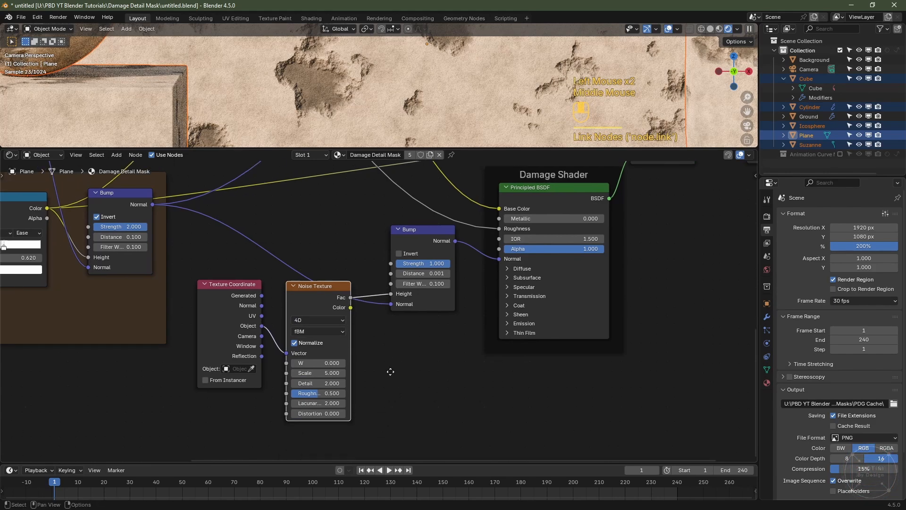
{"action": "left_click", "coordinate": [330, 370]}
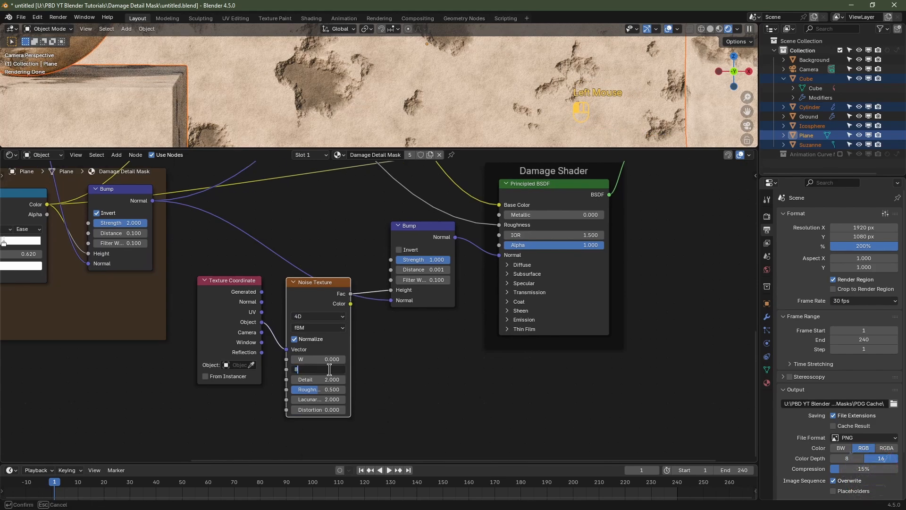
{"action": "type", "text": "8"}
{"action": "key", "text": "Tab"}
{"action": "type", "text": "4"}
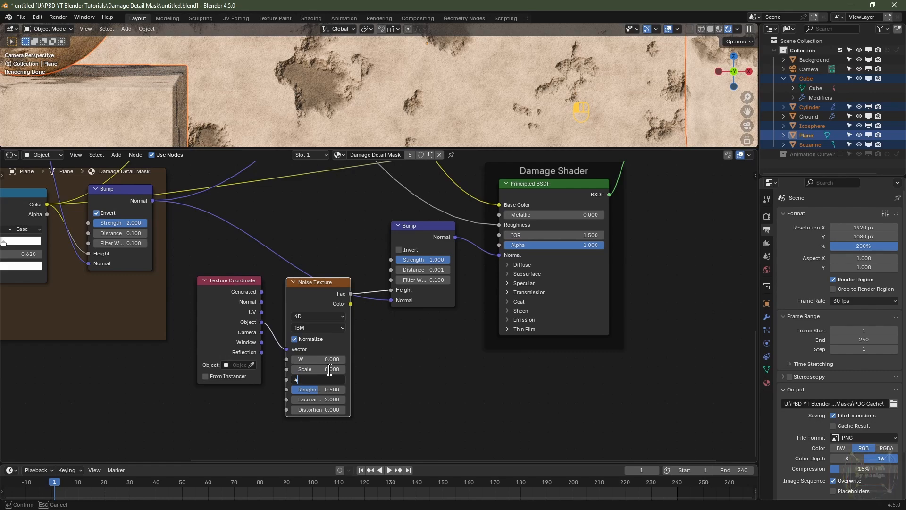
{"action": "key", "text": "Tab"}
{"action": "key", "text": "BackSpace"}
{"action": "type", "text": ".75"}
{"action": "key", "text": "Return"}
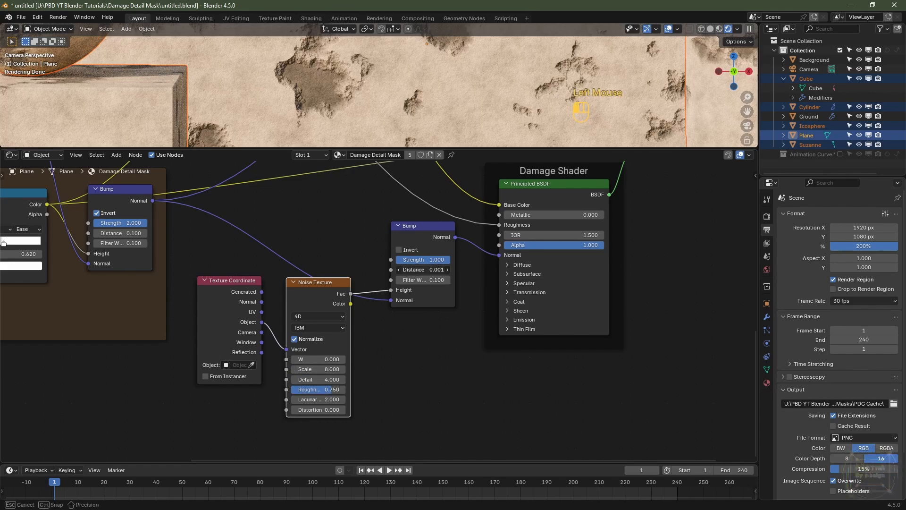
- Set the Distance of the Bump node feeding the Damage Shader to 0.1
{"action": "left_click", "coordinate": [433, 270]}
{"action": "type", "text": ".1"}
{"action": "key", "text": "Return"}
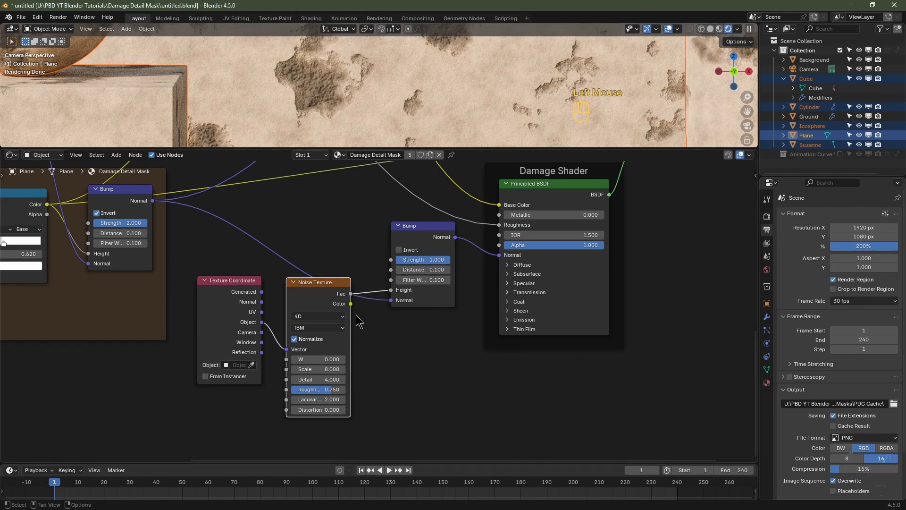
- Adjust the Damage Shader's Noise Texture to a Detail of 5 and a Scale of 7.5
{"action": "left_click", "coordinate": [311, 378]}
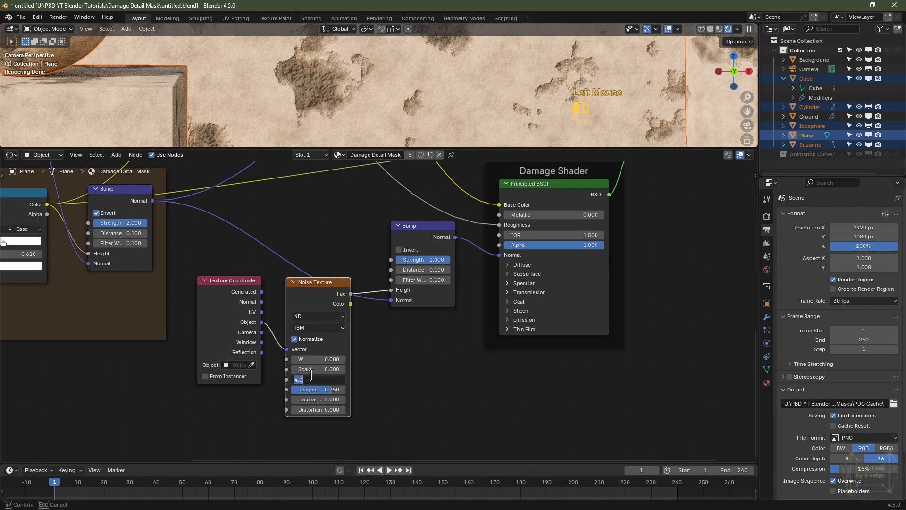
{"action": "key", "text": "Return"}
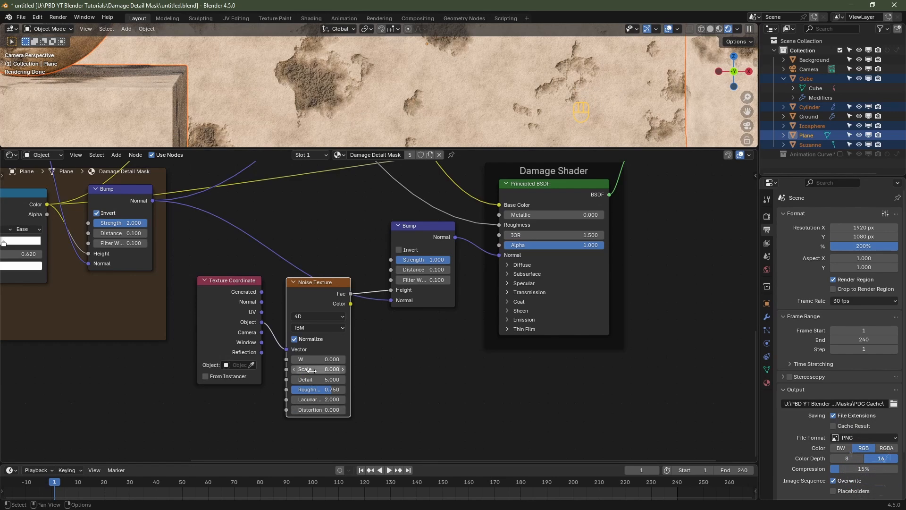
{"action": "left_click", "coordinate": [312, 369]}
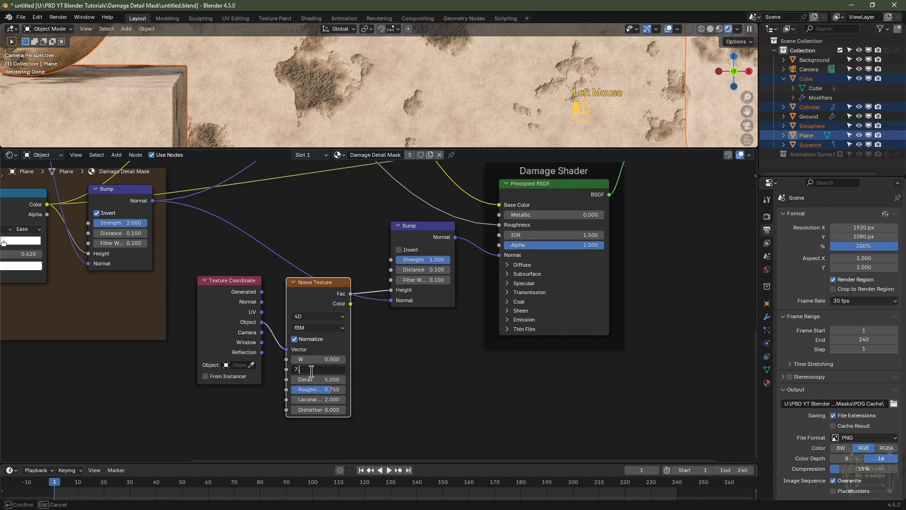
{"action": "key", "text": "Return"}
- Set the Distance of the Bump node in the Damage Mask frame to 1
{"action": "middle_click_drag", "start_coordinate": [449, 56], "coordinate": [449, 136], "text": "shift"}
{"action": "scroll", "coordinate": [449, 135], "scroll_direction": "down", "scroll_amount": 1}
{"action": "middle_click_drag", "start_coordinate": [124, 205], "coordinate": [384, 246]}
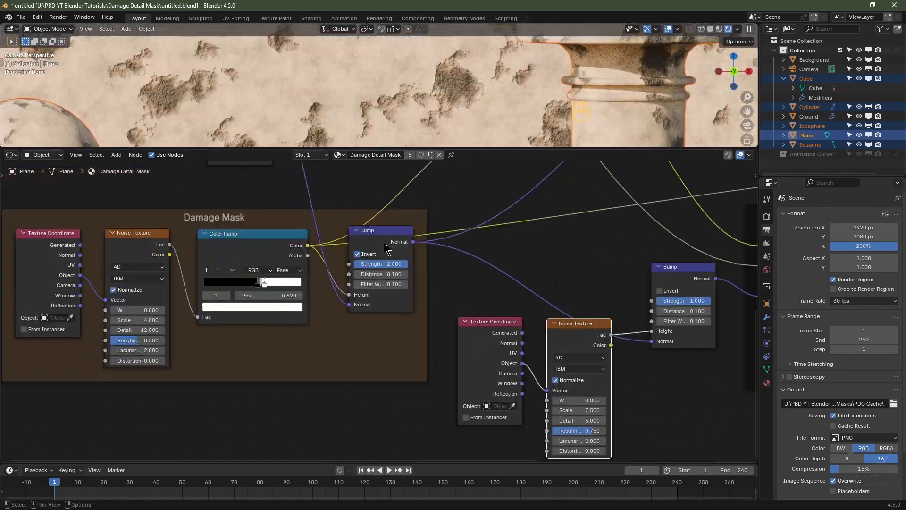
{"action": "left_click", "coordinate": [384, 239]}
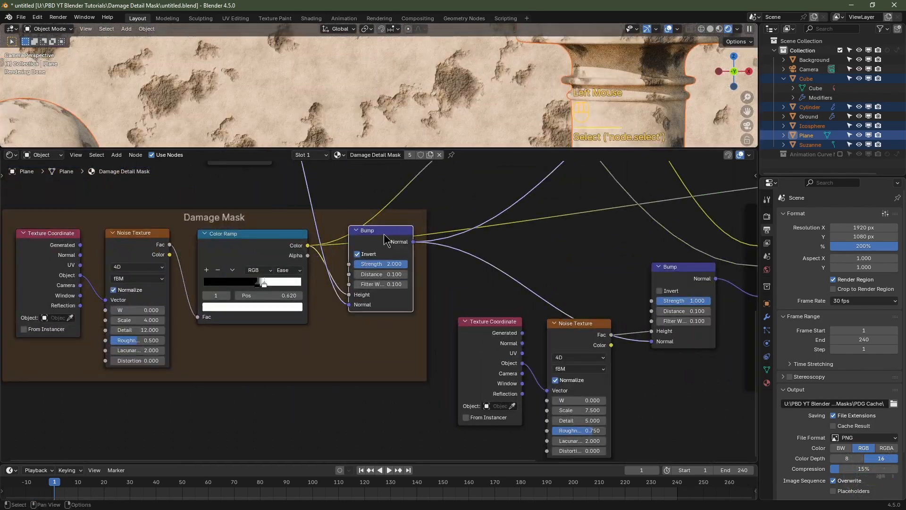
{"action": "double_click", "coordinate": [390, 274]}
{"action": "type", "text": "1"}
{"action": "key", "text": "Return"}
- Set the W value of the Damage Shader's 4D Noise Texture to 1
{"action": "scroll", "coordinate": [618, 397], "scroll_direction": "up", "scroll_amount": 2}
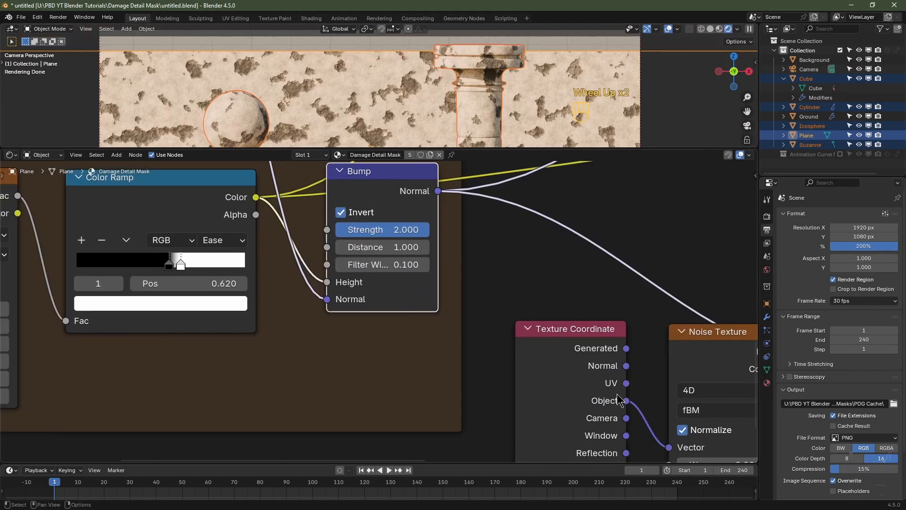
{"action": "middle_click_drag", "start_coordinate": [694, 412], "coordinate": [403, 299]}
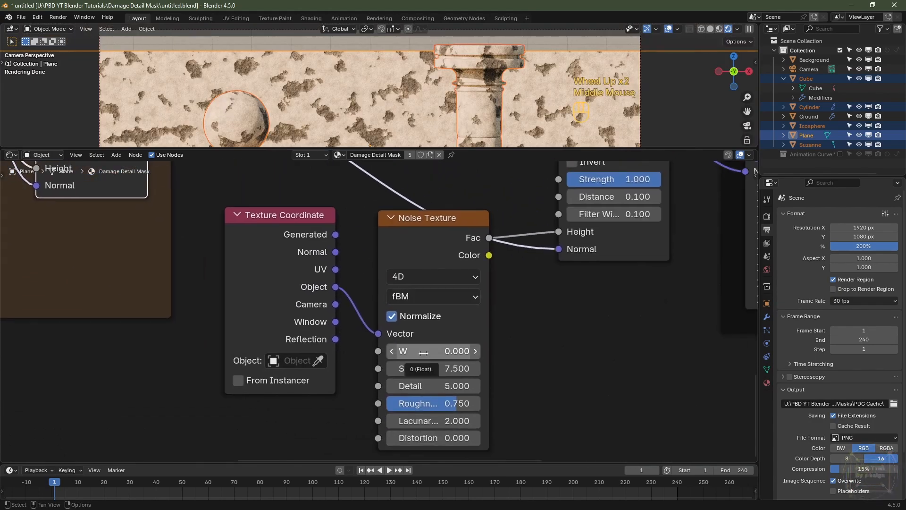
{"action": "left_click", "coordinate": [443, 351]}
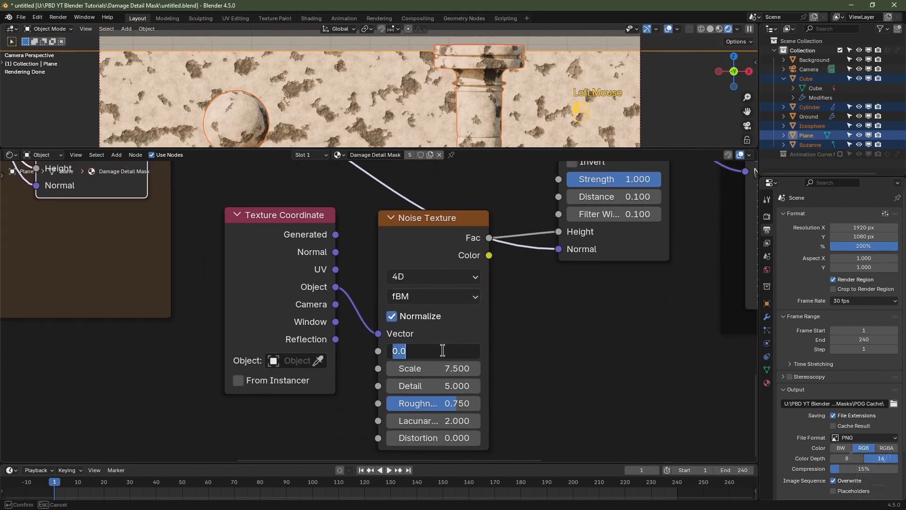
{"action": "type", "text": "1"}
{"action": "key", "text": "Return"}
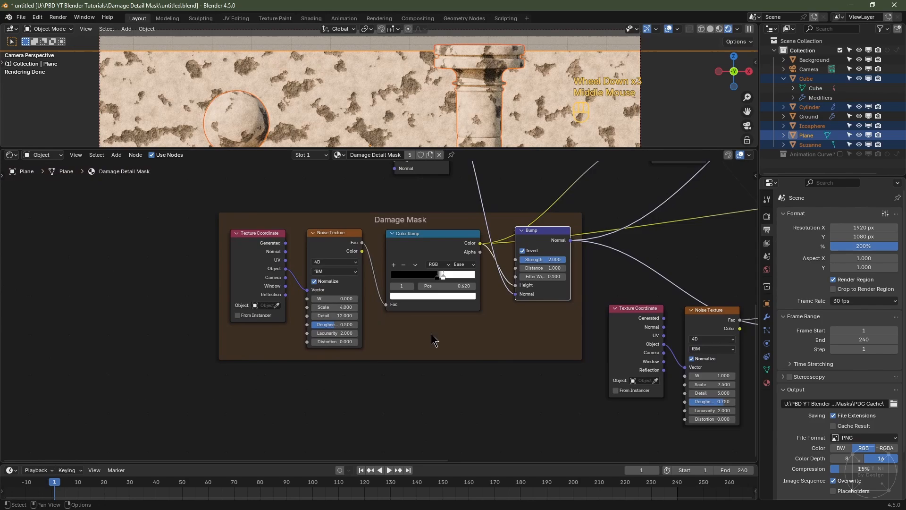
- Set the W value of the Noise Texture in the Damage Mask frame to 1
{"action": "scroll", "coordinate": [430, 306], "scroll_direction": "up", "scroll_amount": 4}
{"action": "left_click", "coordinate": [301, 286]}
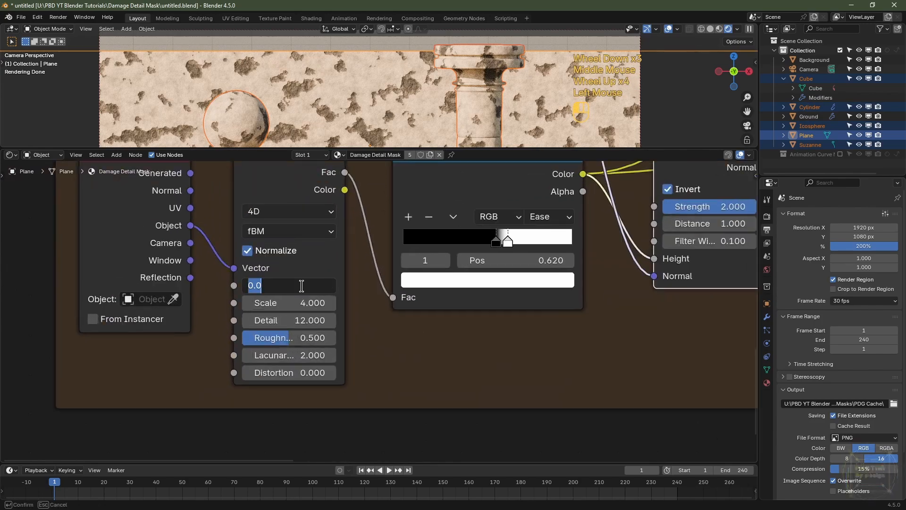
{"action": "type", "text": "1"}
{"action": "key", "text": "Return"}
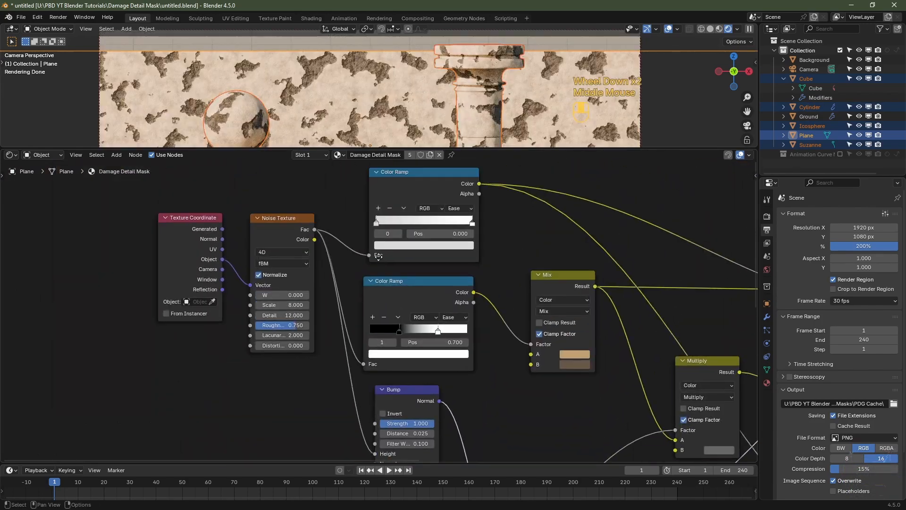
- Set the W value of the 4D Noise Texture driving the base colour to 3 and inspect the result on the models
{"action": "scroll", "coordinate": [334, 314], "scroll_direction": "up", "scroll_amount": 2}
{"action": "left_click", "coordinate": [221, 296]}
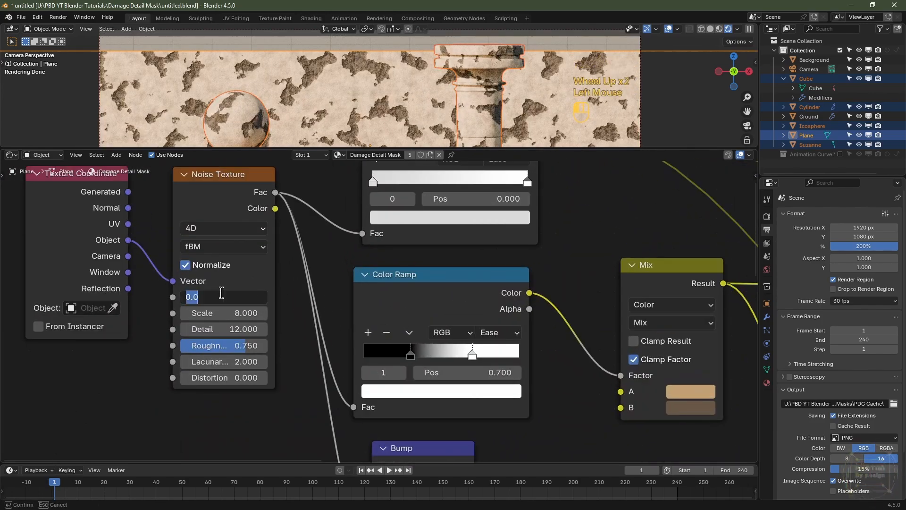
{"action": "type", "text": "3"}
{"action": "key", "text": "Return"}
{"action": "left_click_drag", "start_coordinate": [330, 149], "coordinate": [330, 248]}
{"action": "scroll", "coordinate": [415, 198], "scroll_direction": "down", "scroll_amount": 2}
{"action": "middle_click_drag", "start_coordinate": [420, 208], "coordinate": [424, 160], "text": "shift"}
{"action": "scroll", "coordinate": [424, 159], "scroll_direction": "up", "scroll_amount": 2}
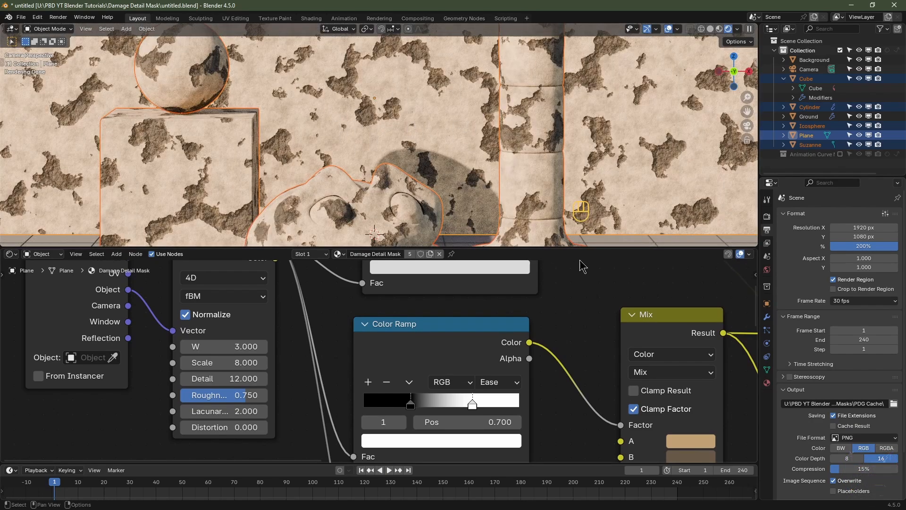
{"action": "left_click_drag", "start_coordinate": [581, 249], "coordinate": [570, 159]}
- Add a Principled BSDF node and place it in the empty area beyond the Damage Shader and Material Output
{"action": "scroll", "coordinate": [569, 118], "scroll_direction": "down", "scroll_amount": 3}
{"action": "scroll", "coordinate": [667, 391], "scroll_direction": "down", "scroll_amount": 4}
{"action": "middle_click_drag", "start_coordinate": [680, 406], "coordinate": [473, 226]}
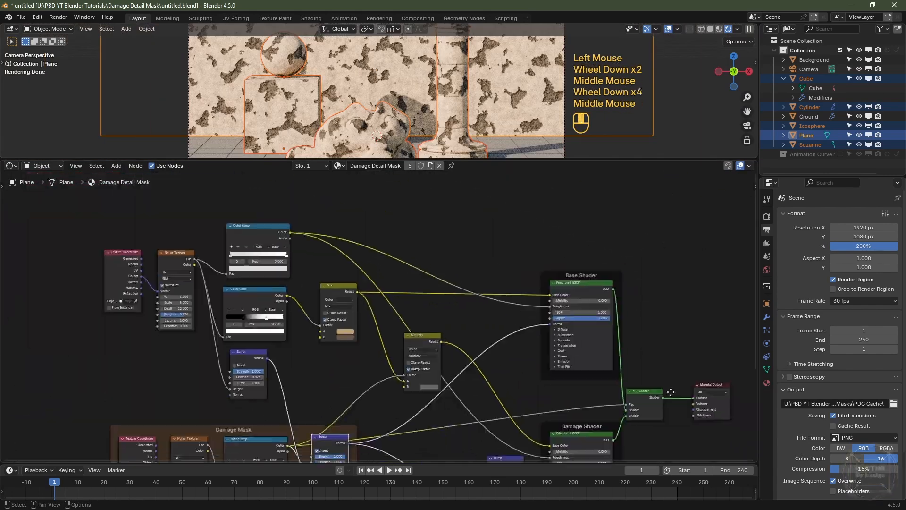
{"action": "key", "text": "shift+a"}
{"action": "mouse_move", "coordinate": [494, 296]}
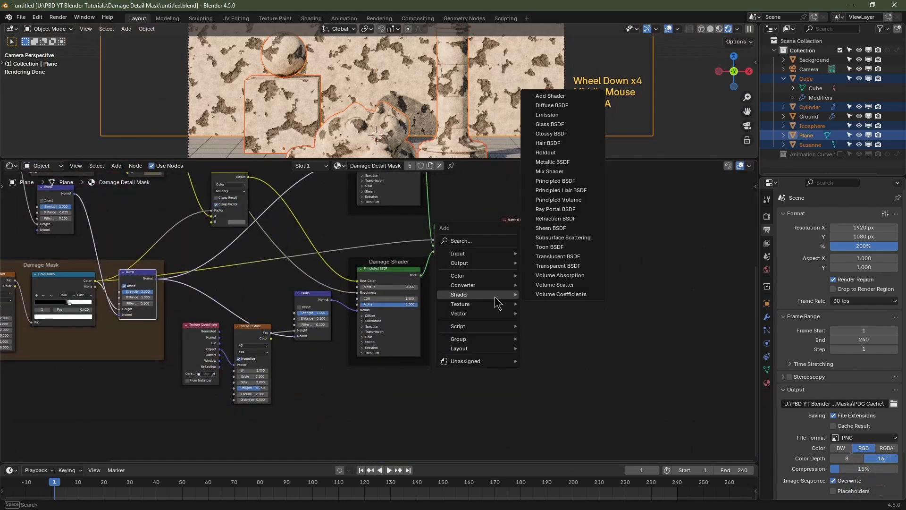
{"action": "left_click", "coordinate": [574, 182]}
{"action": "left_click", "coordinate": [543, 319]}
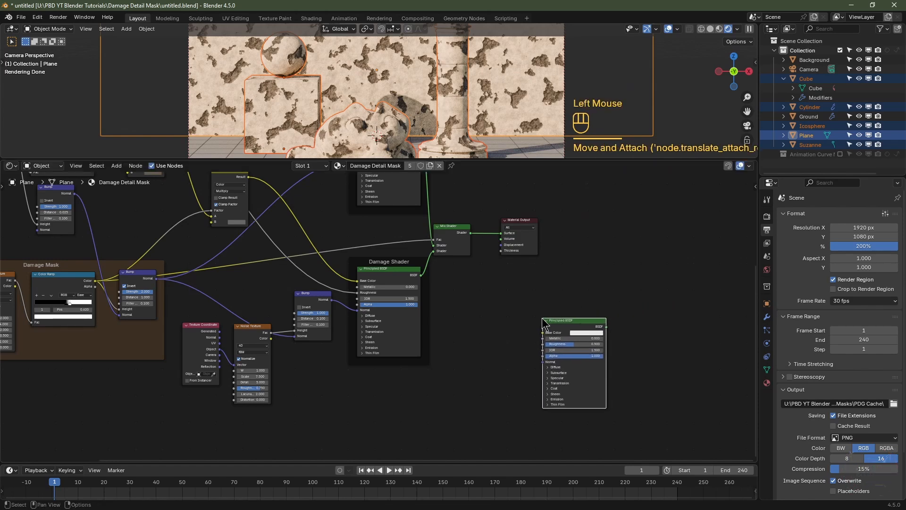
{"action": "scroll", "coordinate": [677, 365], "scroll_direction": "up", "scroll_amount": 2}
{"action": "middle_click_drag", "start_coordinate": [604, 358], "coordinate": [444, 314]}
{"action": "scroll", "coordinate": [444, 314], "scroll_direction": "down", "scroll_amount": 2}
{"action": "left_click_drag", "start_coordinate": [410, 283], "coordinate": [565, 317]}
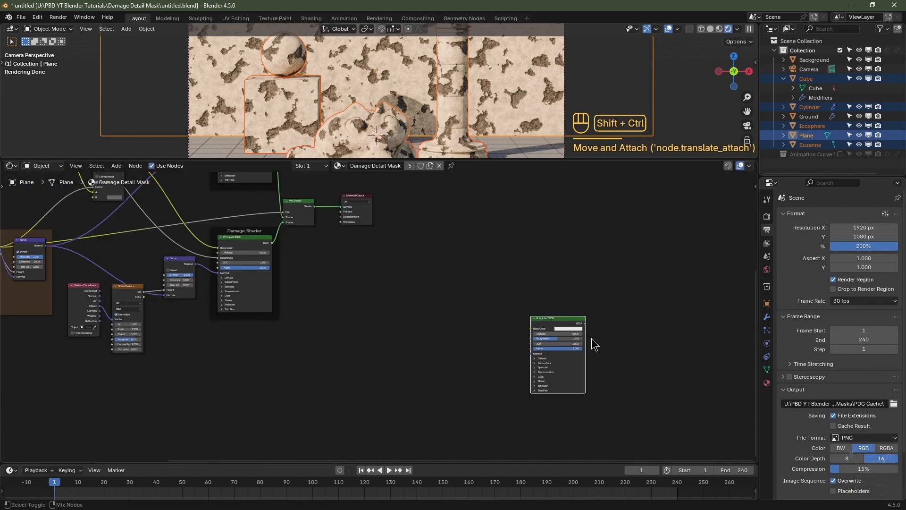
- Load the RockSandstone001 8K color, gloss and normal maps onto the new Principled BSDF with Principled Texture Setup
{"action": "key", "text": "ctrl+shift+t"}
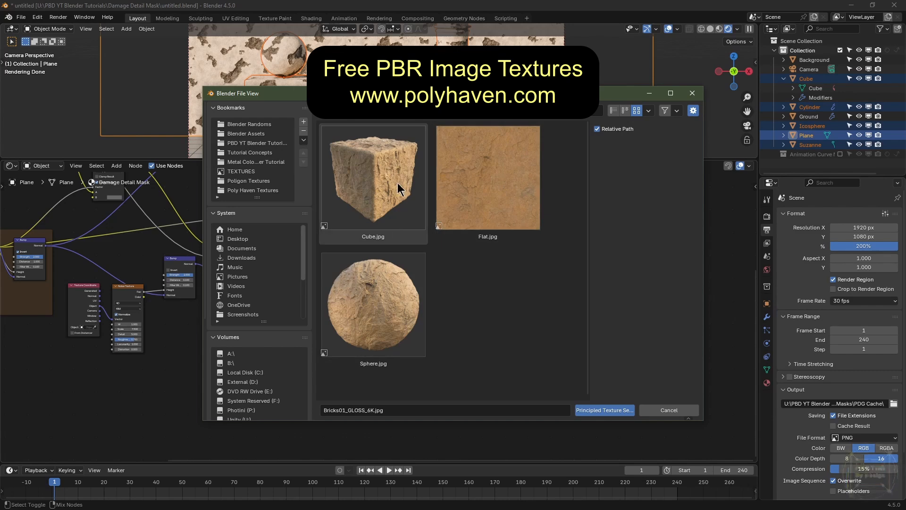
{"action": "left_click", "coordinate": [380, 186]}
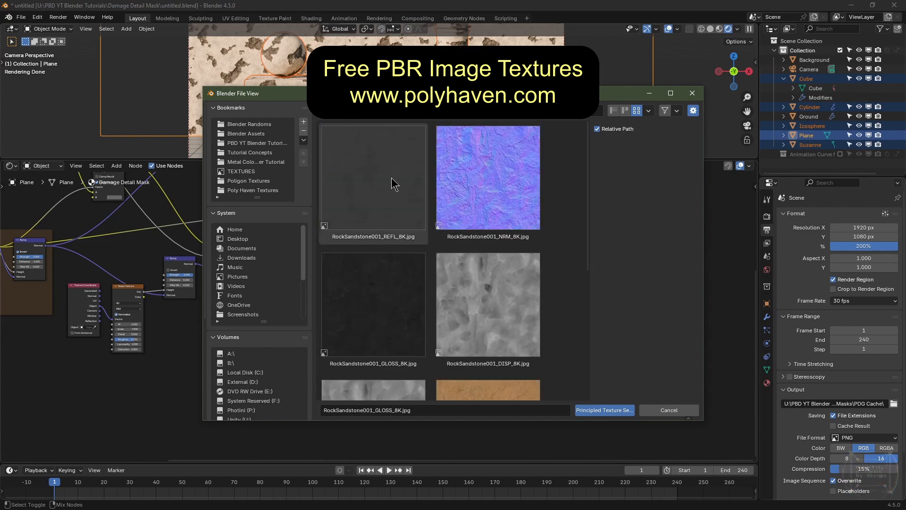
{"action": "left_click", "coordinate": [390, 179]}
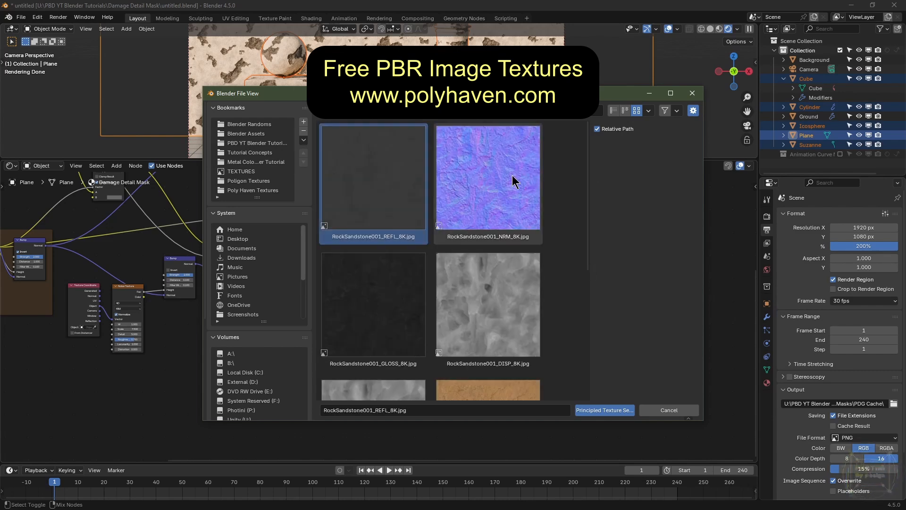
{"action": "left_click", "coordinate": [377, 296]}
{"action": "scroll", "coordinate": [539, 240], "scroll_direction": "down", "scroll_amount": 1}
{"action": "scroll", "coordinate": [539, 242], "scroll_direction": "down", "scroll_amount": 3}
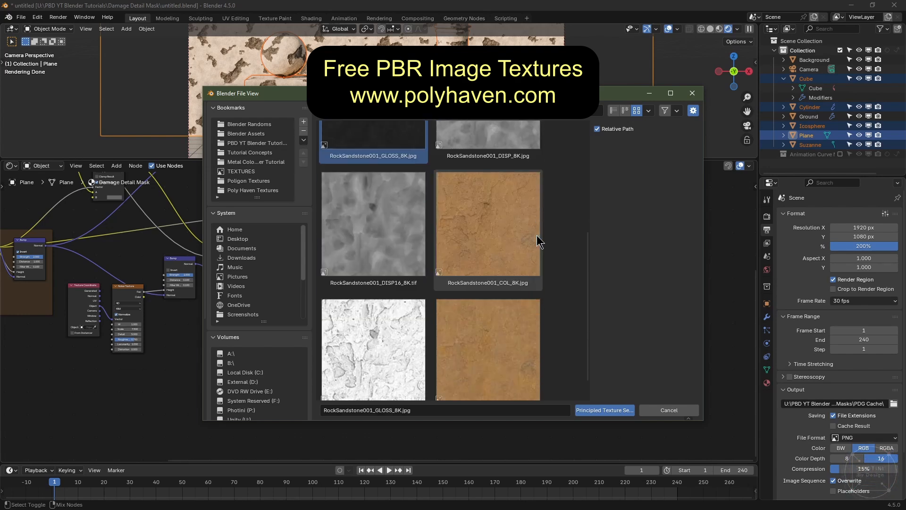
{"action": "left_click", "coordinate": [498, 232]}
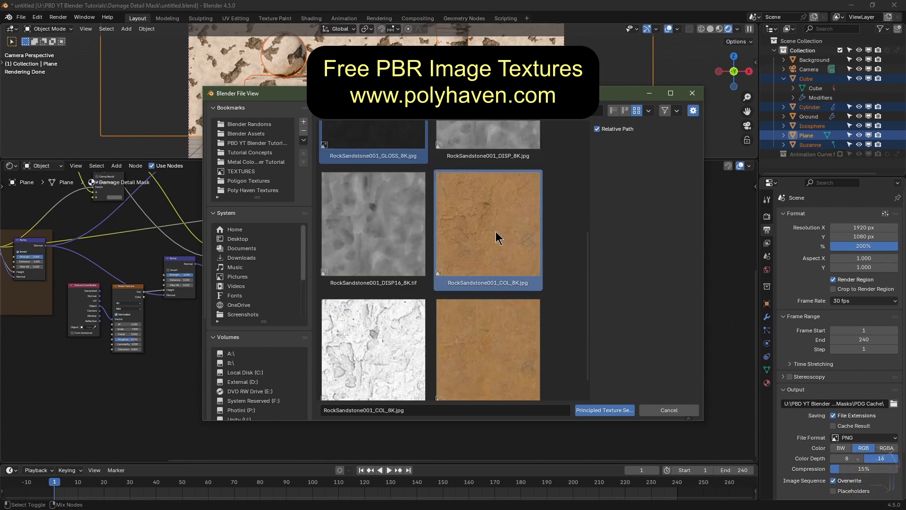
{"action": "left_click", "coordinate": [604, 411]}
- Arrange the nodes so the texture setup sits below the Damage Mask and the new Principled BSDF sits between the Damage Shader and Mix Shader
{"action": "scroll", "coordinate": [568, 366], "scroll_direction": "down", "scroll_amount": 2}
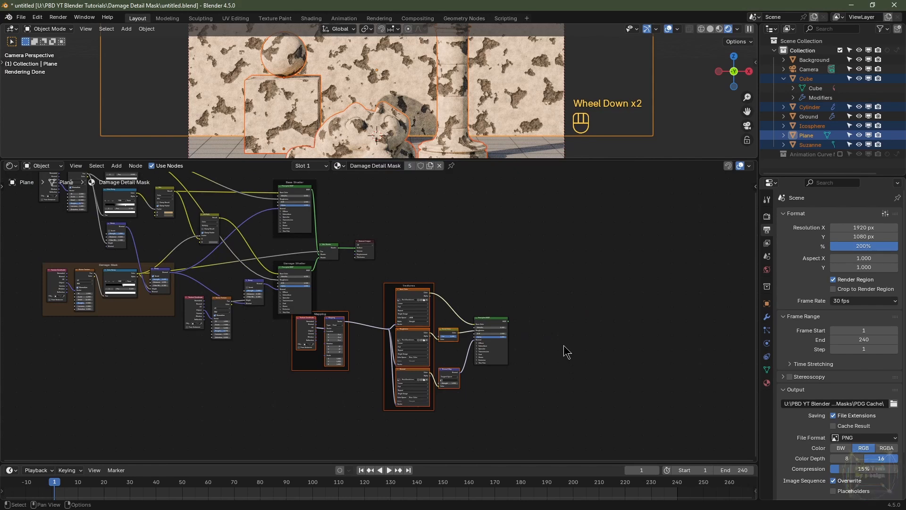
{"action": "key", "text": "g"}
{"action": "left_click", "coordinate": [342, 457]}
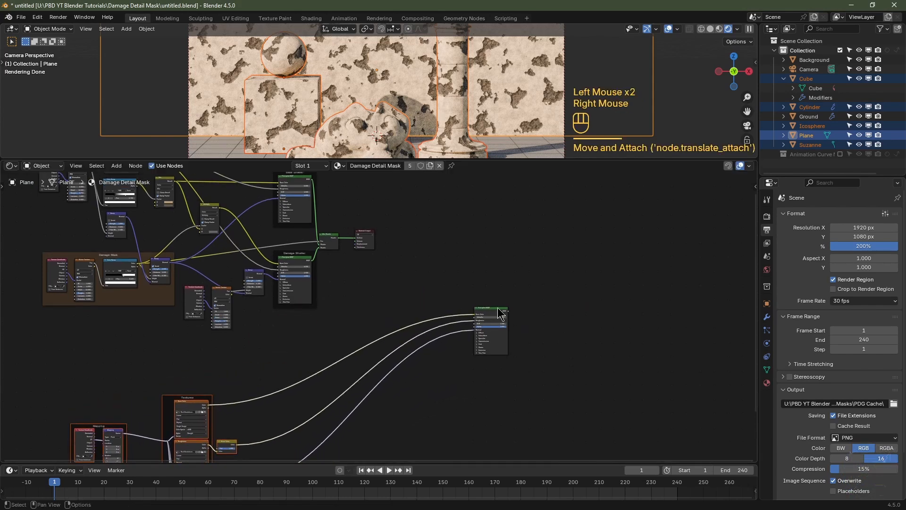
{"action": "left_click_drag", "start_coordinate": [498, 308], "coordinate": [352, 279]}
{"action": "scroll", "coordinate": [353, 278], "scroll_direction": "up", "scroll_amount": 2}
{"action": "left_click_drag", "start_coordinate": [435, 194], "coordinate": [325, 236]}
{"action": "key", "text": "g"}
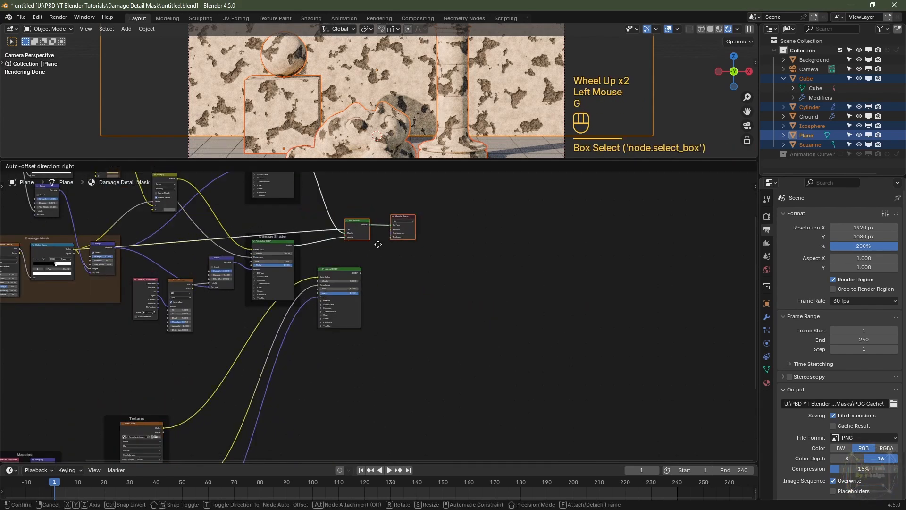
{"action": "left_click", "coordinate": [454, 240]}
- Link the textured Principled BSDF to the Mix Shader's second Shader input, replacing the Damage Shader
{"action": "scroll", "coordinate": [303, 291], "scroll_direction": "up", "scroll_amount": 2}
{"action": "middle_click_drag", "start_coordinate": [303, 290], "coordinate": [376, 319]}
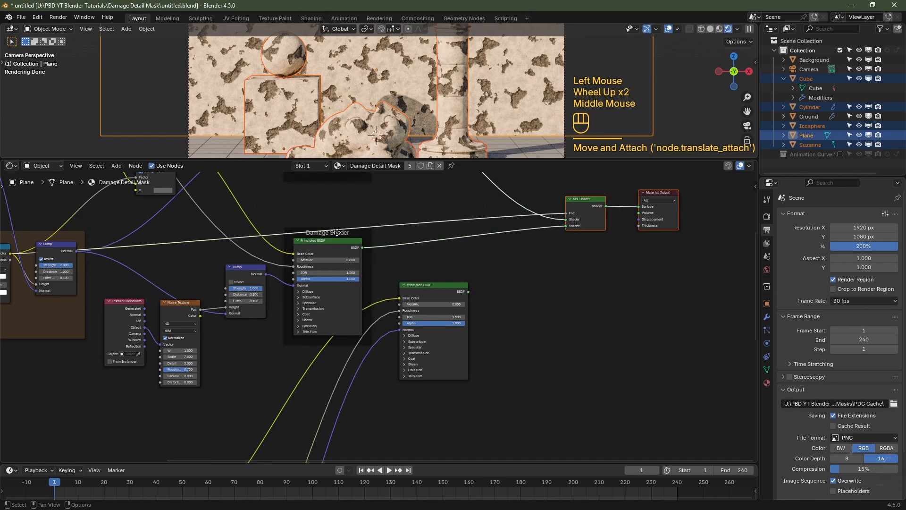
{"action": "scroll", "coordinate": [531, 288], "scroll_direction": "down", "scroll_amount": 2}
{"action": "middle_click_drag", "start_coordinate": [531, 288], "coordinate": [449, 352]}
{"action": "scroll", "coordinate": [302, 392], "scroll_direction": "up", "scroll_amount": 2}
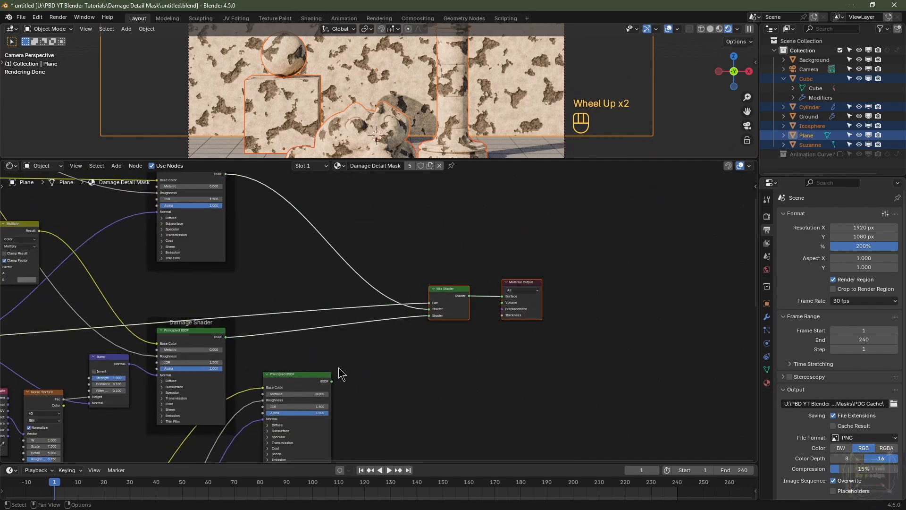
{"action": "left_click_drag", "start_coordinate": [332, 381], "coordinate": [431, 316]}
- Feed the Mapping node with Object coordinates and set the Base Color, Roughness and Normal image textures to Box projection
{"action": "scroll", "coordinate": [334, 97], "scroll_direction": "up", "scroll_amount": 3}
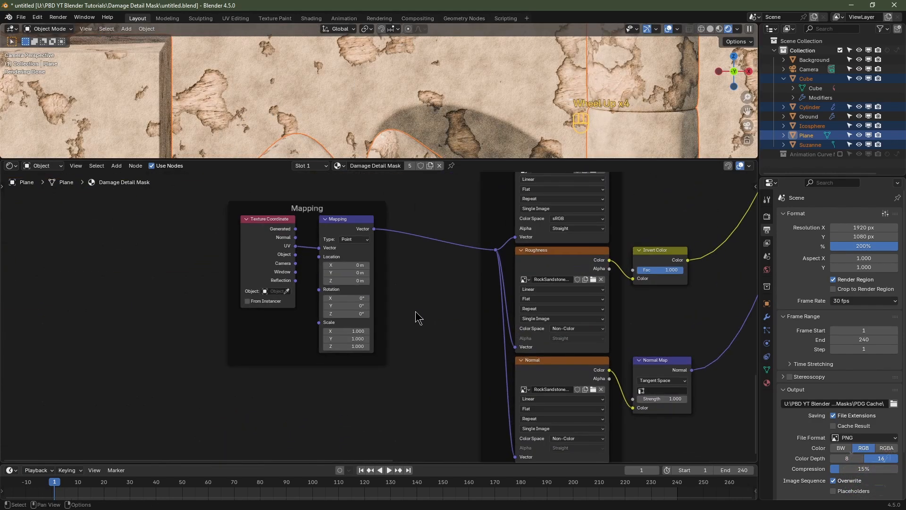
{"action": "left_click_drag", "start_coordinate": [295, 255], "coordinate": [319, 248]}
{"action": "middle_click_drag", "start_coordinate": [538, 231], "coordinate": [407, 296]}
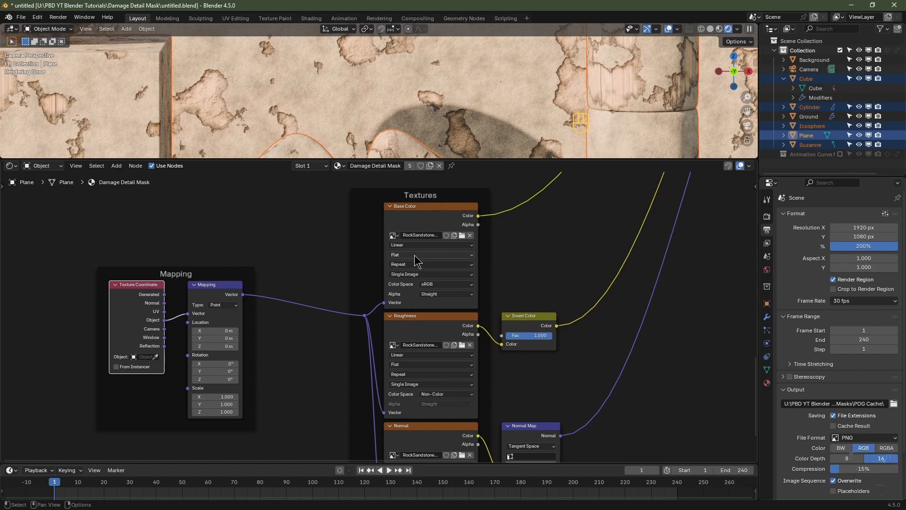
{"action": "left_click", "coordinate": [414, 255]}
{"action": "left_click", "coordinate": [409, 283]}
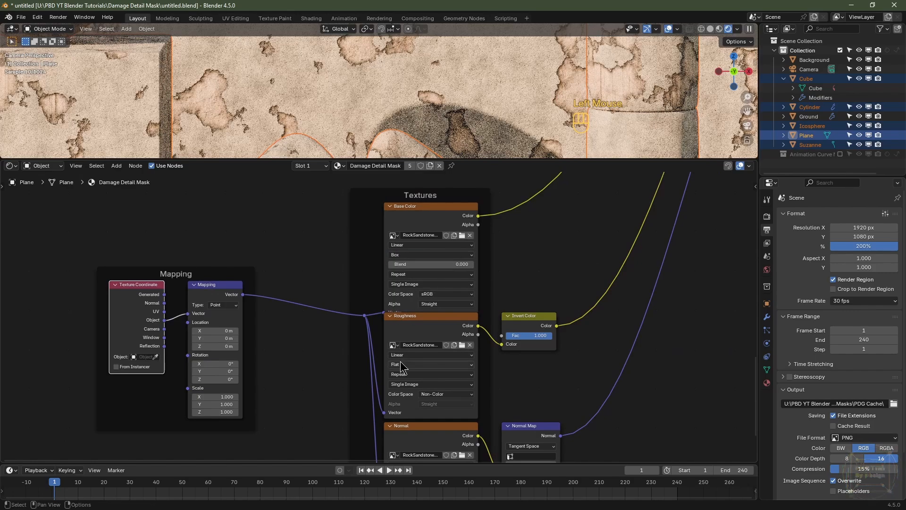
{"action": "left_click", "coordinate": [400, 364]}
{"action": "left_click", "coordinate": [402, 391]}
{"action": "middle_click_drag", "start_coordinate": [415, 459], "coordinate": [422, 334]}
{"action": "left_click", "coordinate": [422, 349]}
{"action": "left_click", "coordinate": [413, 377]}
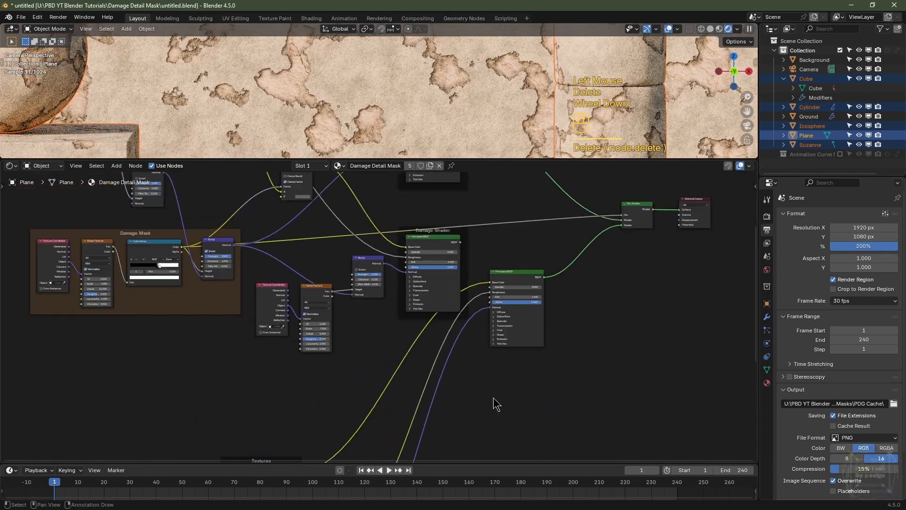
- Insert a Vector Math node set to Add into the link between the Normal Map and the textured Principled BSDF
{"action": "middle_click_drag", "start_coordinate": [492, 399], "coordinate": [561, 407]}
{"action": "scroll", "coordinate": [562, 407], "scroll_direction": "up", "scroll_amount": 2}
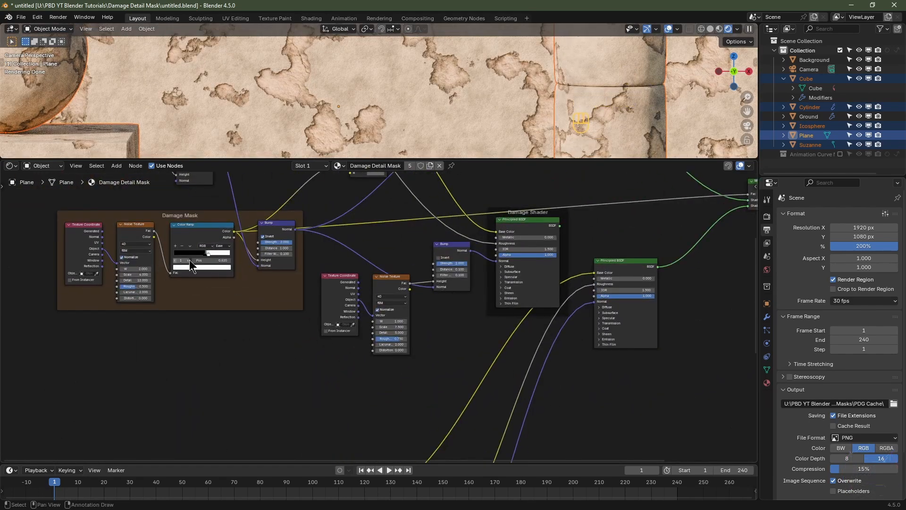
{"action": "middle_click_drag", "start_coordinate": [543, 412], "coordinate": [462, 243]}
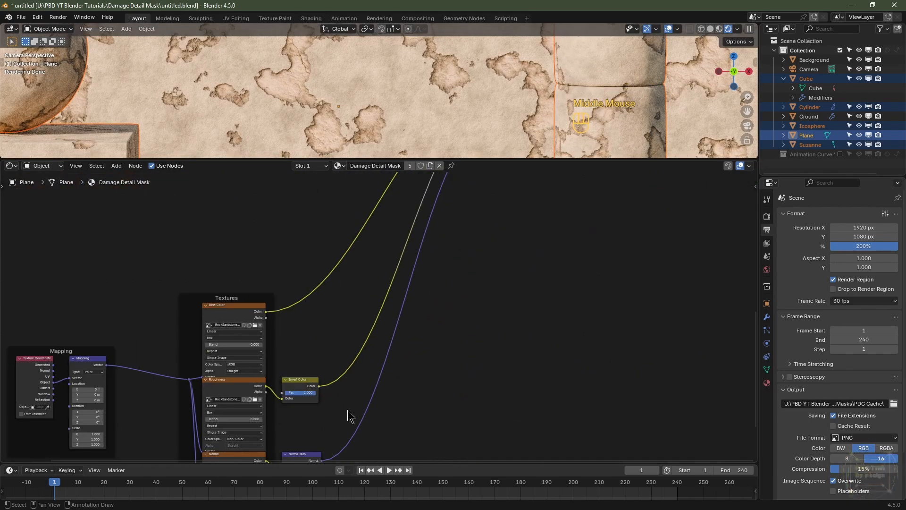
{"action": "middle_click_drag", "start_coordinate": [352, 416], "coordinate": [314, 337]}
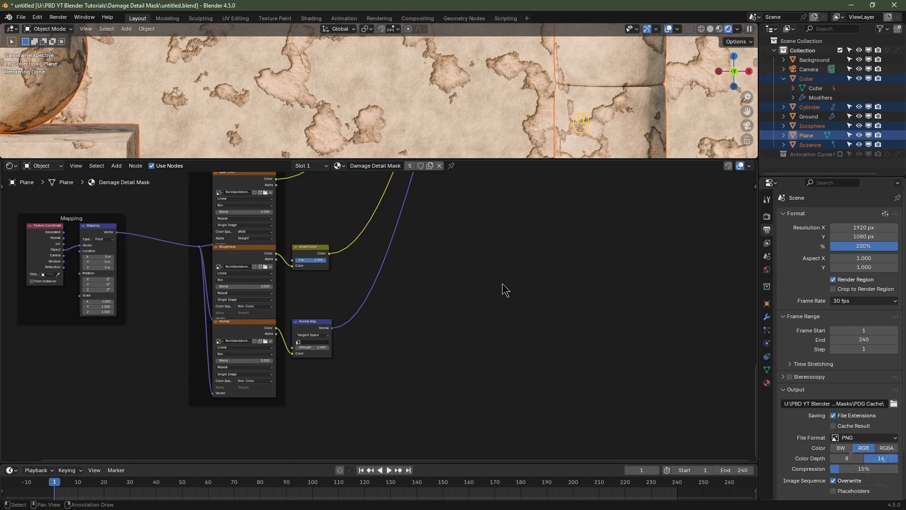
{"action": "scroll", "coordinate": [505, 290], "scroll_direction": "down", "scroll_amount": 2}
{"action": "middle_click_drag", "start_coordinate": [505, 290], "coordinate": [380, 370]}
{"action": "scroll", "coordinate": [390, 385], "scroll_direction": "up", "scroll_amount": 2}
{"action": "key", "text": "shift+a"}
{"action": "mouse_move", "coordinate": [391, 378]}
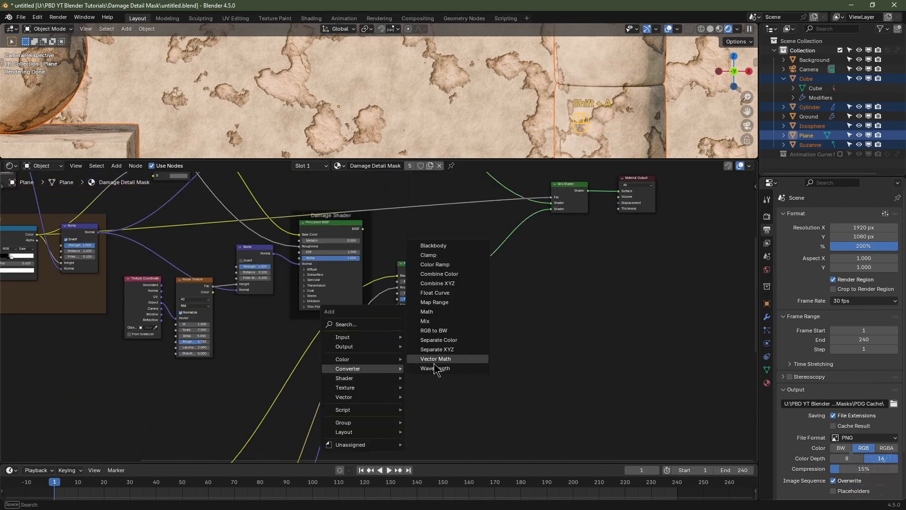
{"action": "left_click", "coordinate": [435, 360]}
{"action": "left_click", "coordinate": [362, 403]}
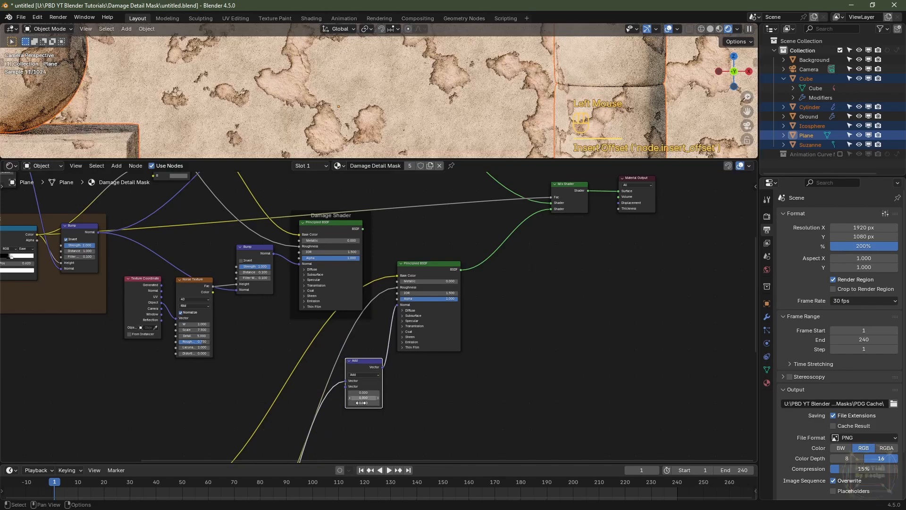
- Reroute the Normal Map into the Add node's second Vector input and link the Damage Mask Bump's Normal to its first
{"action": "scroll", "coordinate": [361, 403], "scroll_direction": "up", "scroll_amount": 2}
{"action": "middle_click_drag", "start_coordinate": [362, 403], "coordinate": [402, 309]}
{"action": "left_click_drag", "start_coordinate": [381, 280], "coordinate": [377, 307]}
{"action": "scroll", "coordinate": [377, 298], "scroll_direction": "down", "scroll_amount": 2}
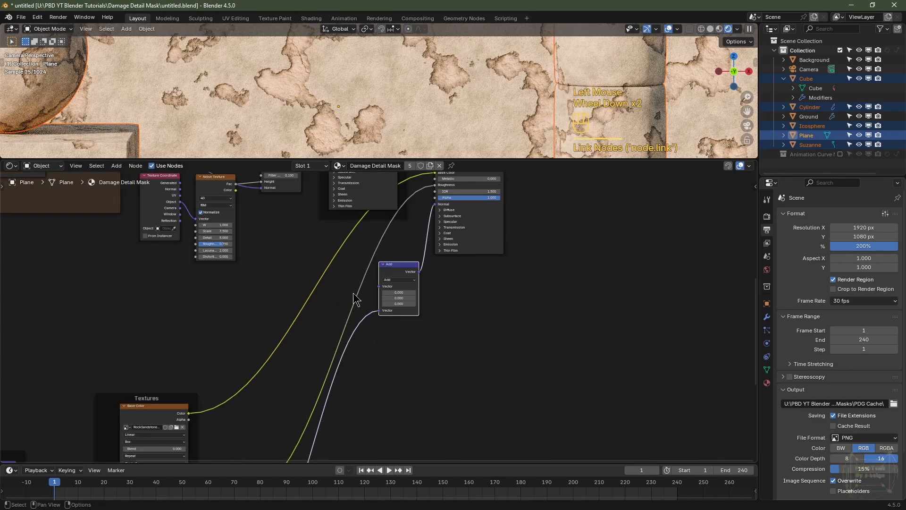
{"action": "middle_click_drag", "start_coordinate": [364, 300], "coordinate": [339, 374]}
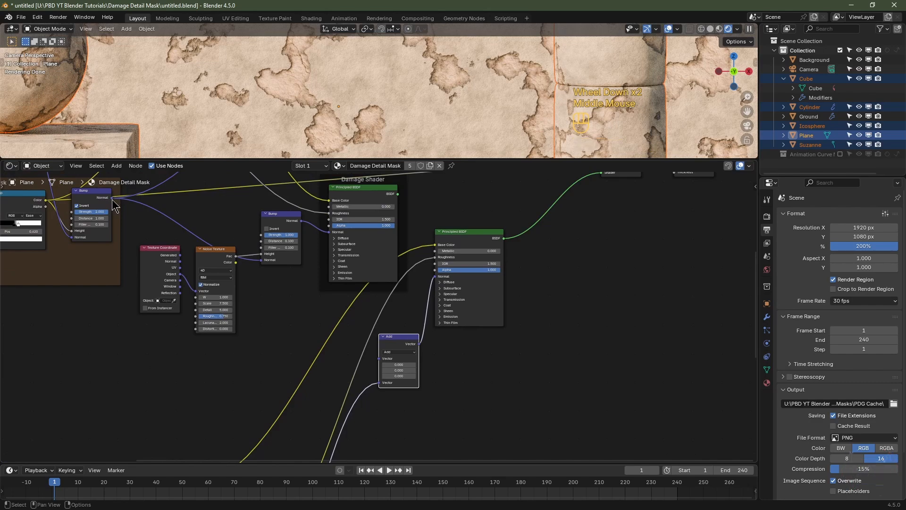
{"action": "middle_click_drag", "start_coordinate": [115, 226], "coordinate": [158, 289]}
{"action": "left_click_drag", "start_coordinate": [152, 262], "coordinate": [419, 423]}
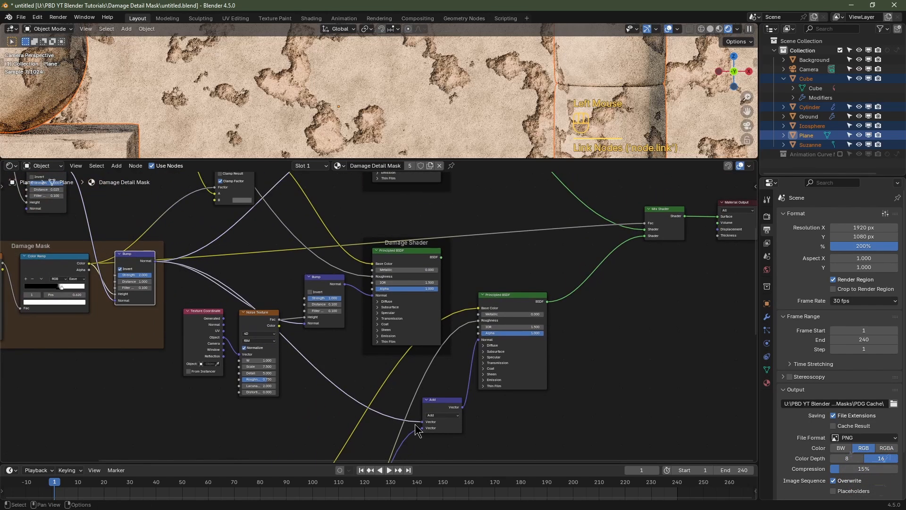
- Duplicate the Damage Shader's Bump node between the Add node and the textured Principled BSDF, driving its Height with the damage Noise Texture's Fac
{"action": "scroll", "coordinate": [290, 344], "scroll_direction": "up", "scroll_amount": 2}
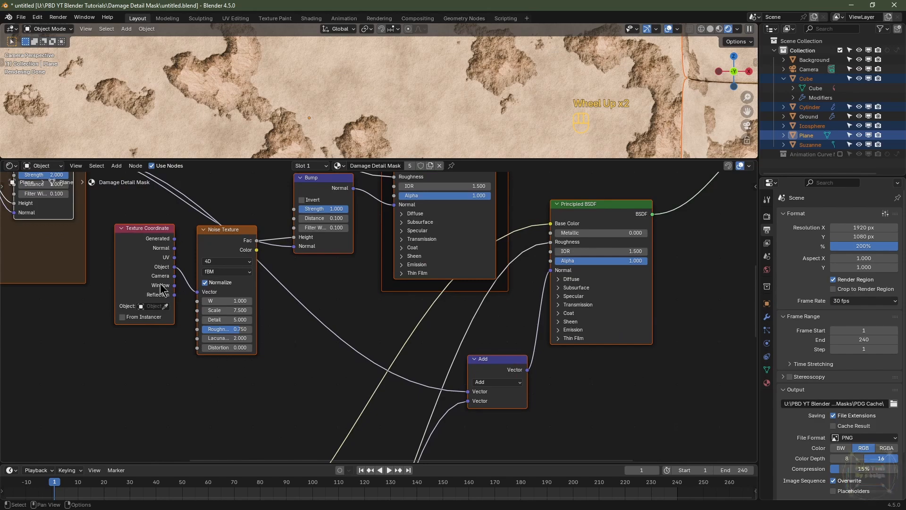
{"action": "scroll", "coordinate": [312, 351], "scroll_direction": "down", "scroll_amount": 3}
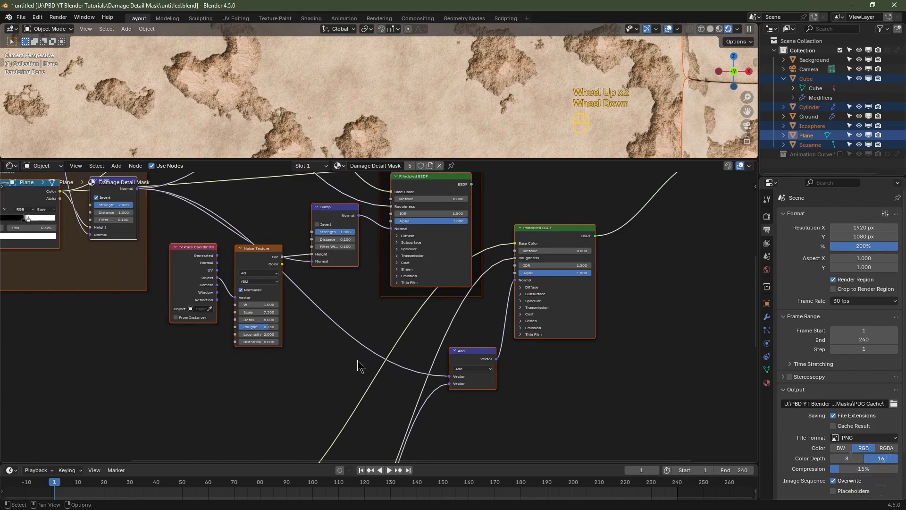
{"action": "left_click", "coordinate": [351, 238]}
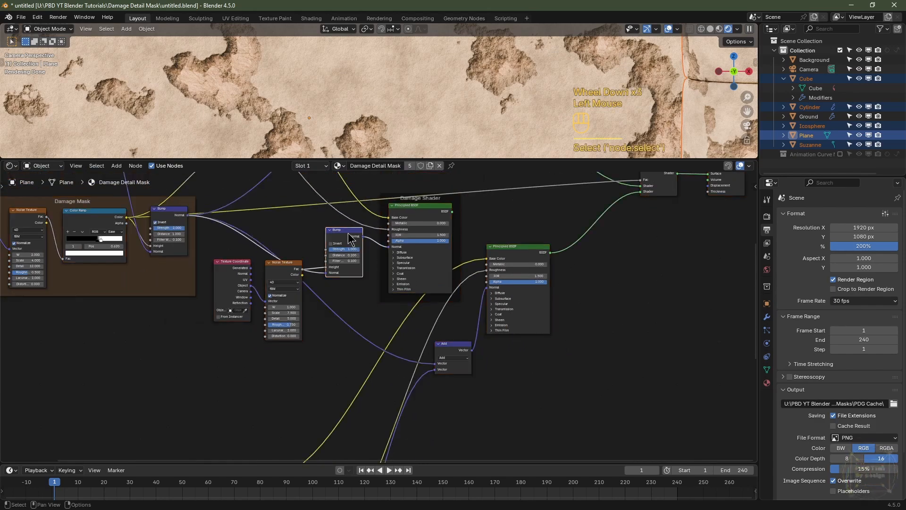
{"action": "key", "text": "shift+d"}
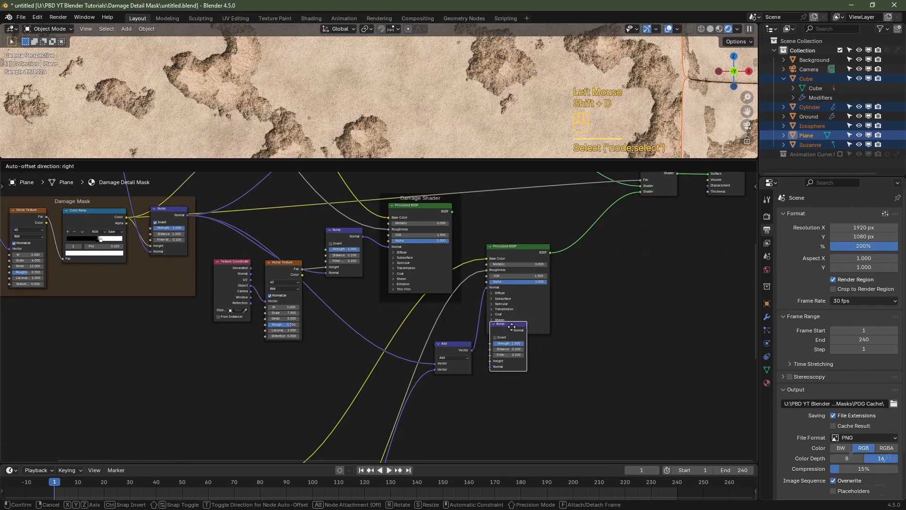
{"action": "left_click", "coordinate": [498, 334]}
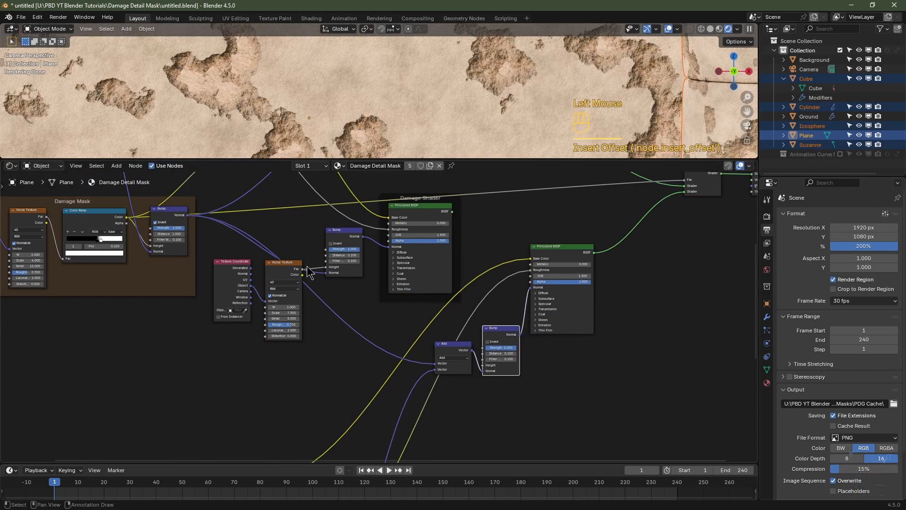
{"action": "left_click_drag", "start_coordinate": [302, 269], "coordinate": [482, 366]}
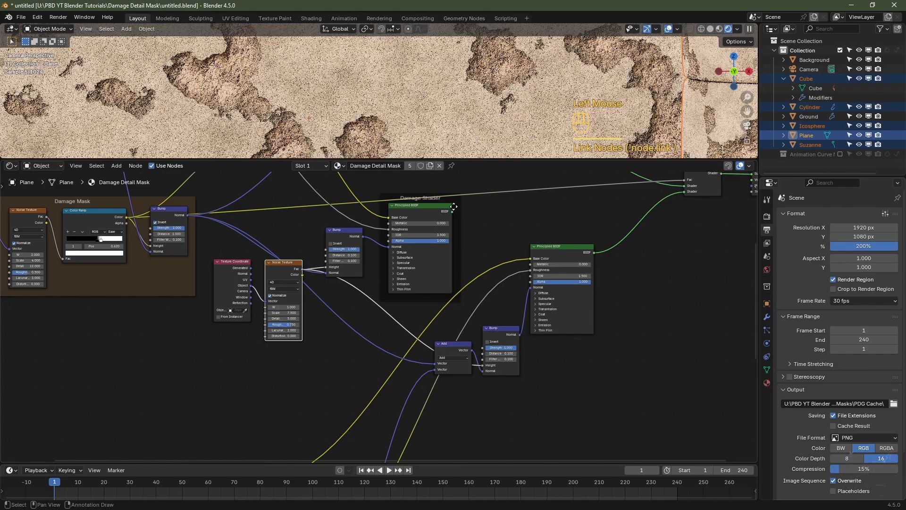
{"action": "scroll", "coordinate": [482, 368], "scroll_direction": "down", "scroll_amount": 7}
{"action": "middle_click_drag", "start_coordinate": [476, 410], "coordinate": [355, 335]}
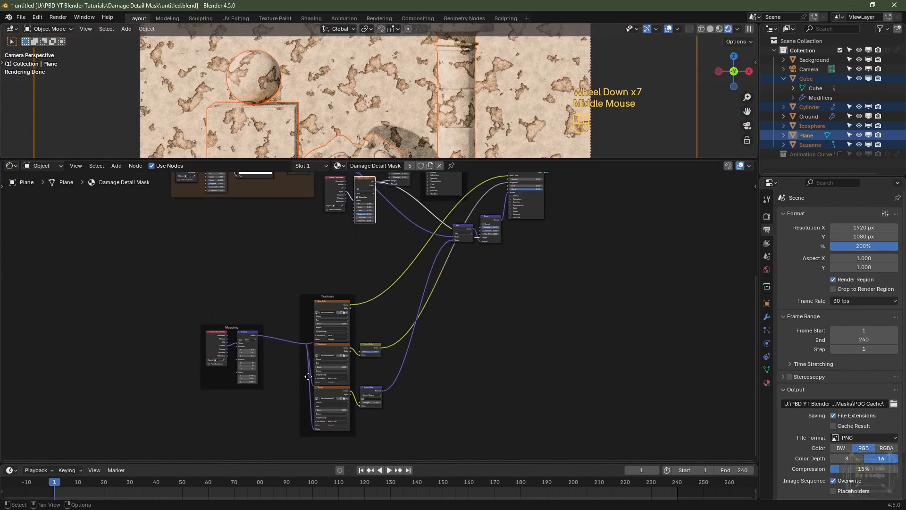
- Delete the textured Principled BSDF along with its Vector Math, Bump, Mapping and image texture nodes, keeping the original Damage Shader
{"action": "middle_click_drag", "start_coordinate": [677, 219], "coordinate": [594, 368]}
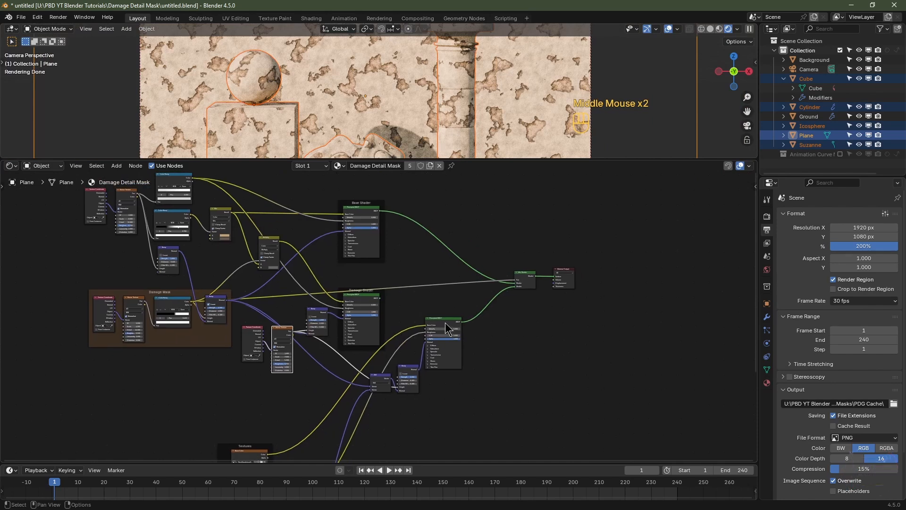
{"action": "middle_click_drag", "start_coordinate": [408, 227], "coordinate": [443, 265]}
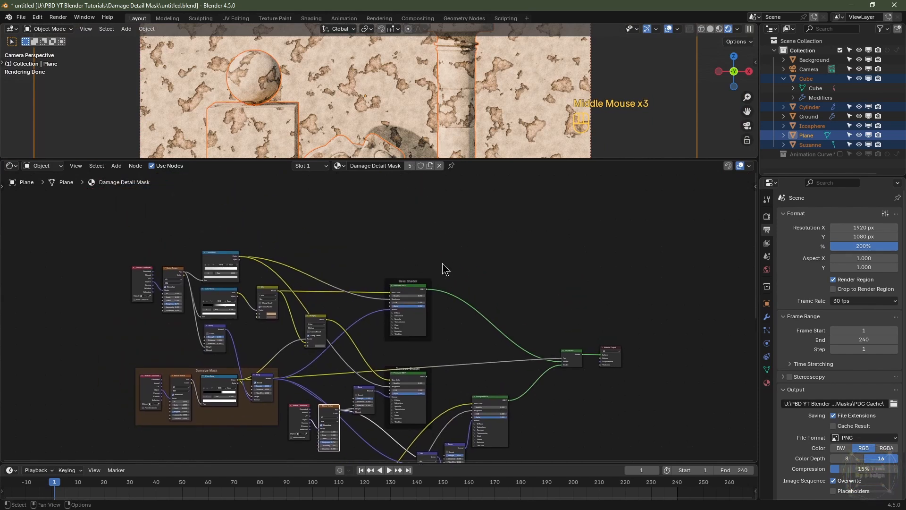
{"action": "scroll", "coordinate": [411, 288], "scroll_direction": "up", "scroll_amount": 4}
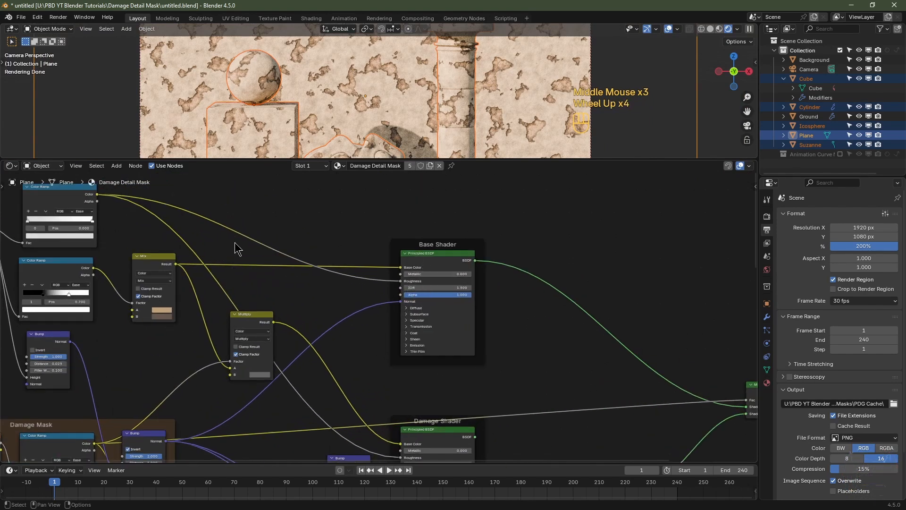
{"action": "middle_click_drag", "start_coordinate": [237, 249], "coordinate": [439, 264]}
{"action": "scroll", "coordinate": [587, 281], "scroll_direction": "down", "scroll_amount": 2}
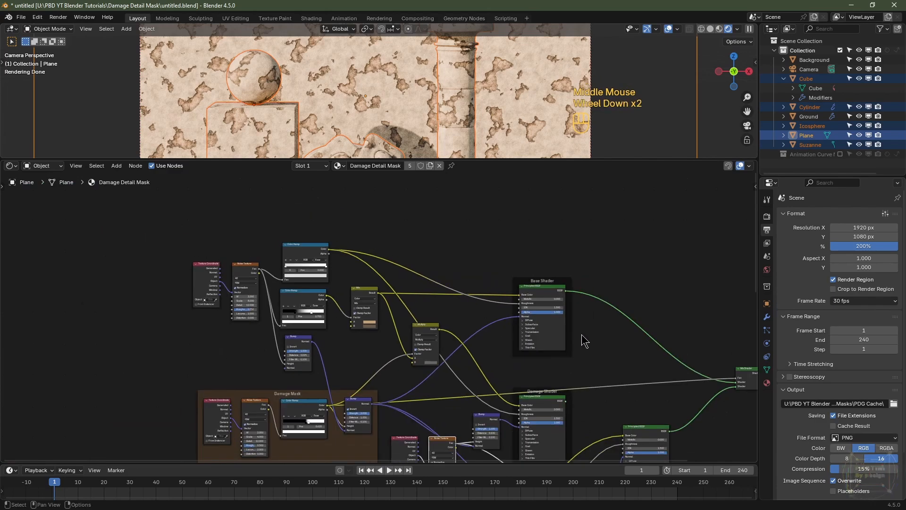
{"action": "scroll", "coordinate": [587, 281], "scroll_direction": "down", "scroll_amount": 2}
{"action": "middle_click_drag", "start_coordinate": [587, 281], "coordinate": [481, 279]}
{"action": "left_click", "coordinate": [349, 275]}
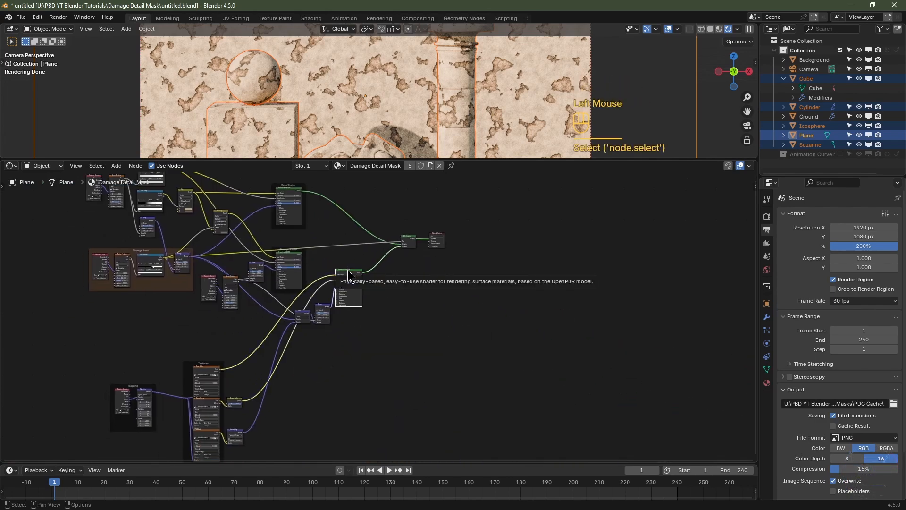
{"action": "key", "text": "Delete"}
{"action": "left_click_drag", "start_coordinate": [376, 298], "coordinate": [87, 465]}
{"action": "key", "text": "Delete"}
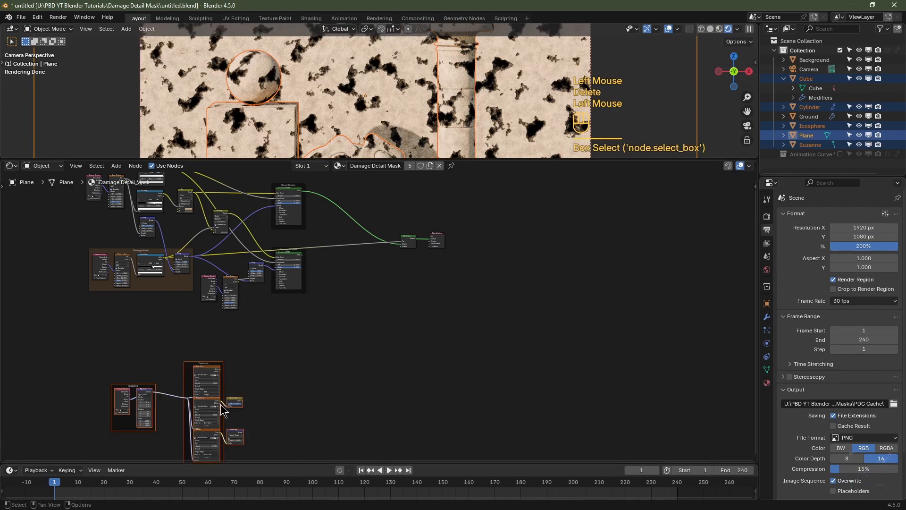
{"action": "key", "text": "Delete"}
- Move the Mix Shader and Material Output closer to the shader frames and link the Damage Shader's BSDF to the second Shader input
{"action": "scroll", "coordinate": [448, 280], "scroll_direction": "up", "scroll_amount": 4}
{"action": "middle_click_drag", "start_coordinate": [464, 254], "coordinate": [462, 262]}
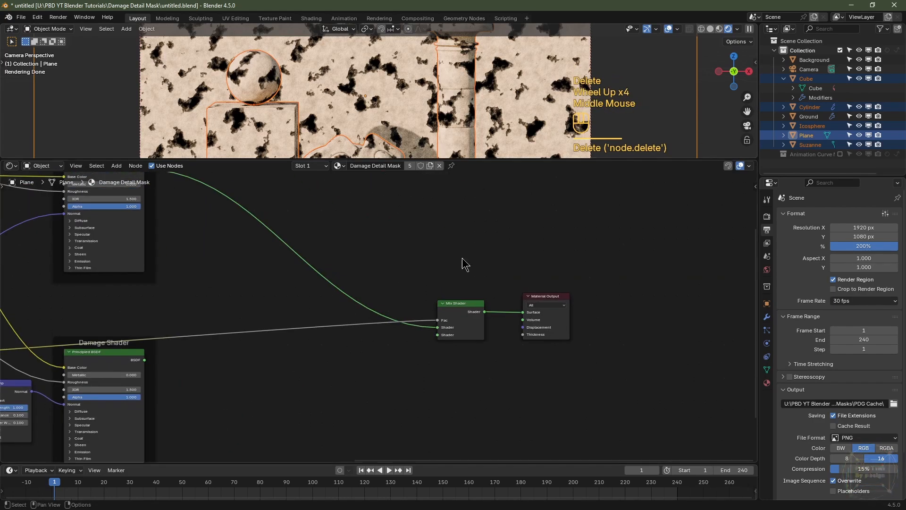
{"action": "left_click_drag", "start_coordinate": [465, 313], "coordinate": [233, 296]}
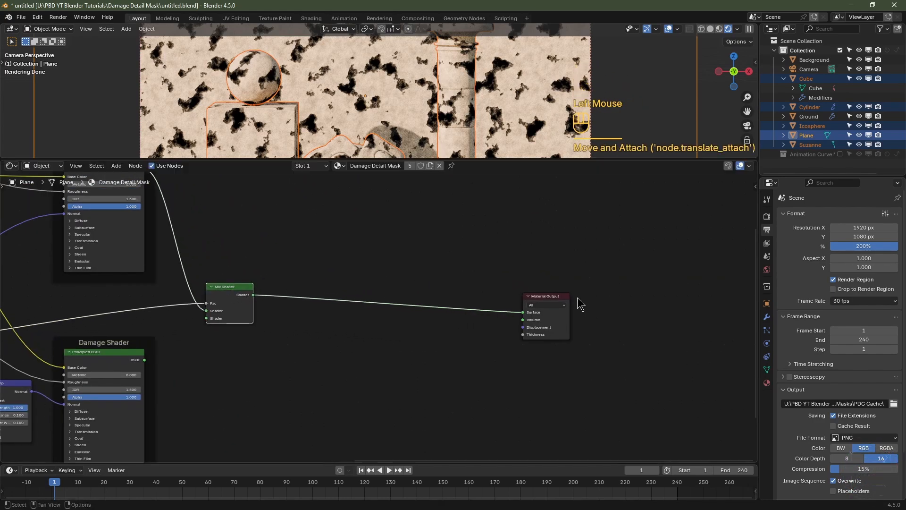
{"action": "left_click_drag", "start_coordinate": [541, 294], "coordinate": [298, 274]}
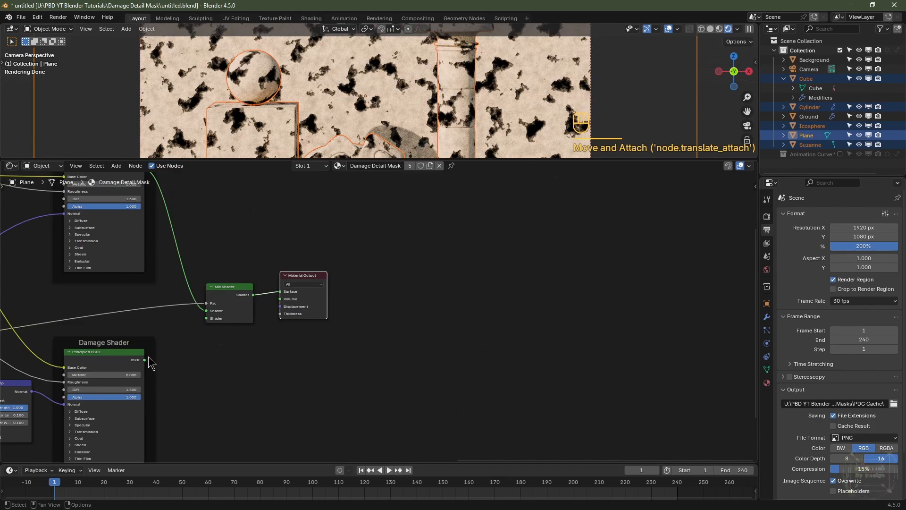
{"action": "left_click_drag", "start_coordinate": [145, 360], "coordinate": [207, 321]}
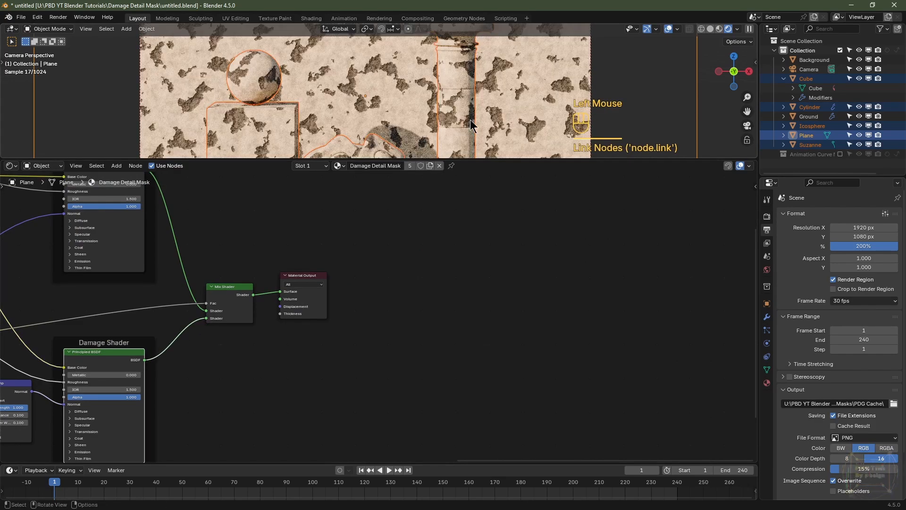
- Frame the scene and the full node tree, and switch the 3D viewport shading to Material Preview
{"action": "scroll", "coordinate": [468, 121], "scroll_direction": "up", "scroll_amount": 3}
{"action": "middle_click_drag", "start_coordinate": [259, 359], "coordinate": [496, 359]}
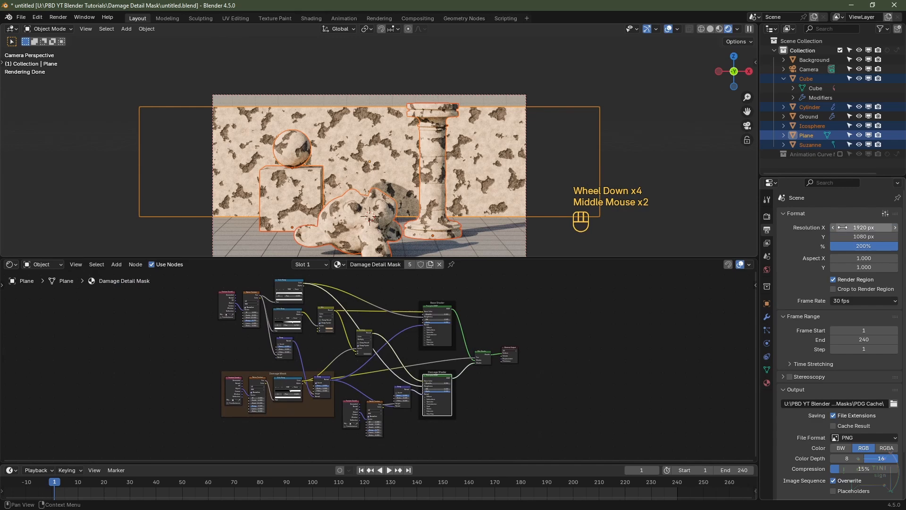
{"action": "scroll", "coordinate": [827, 253], "scroll_direction": "up", "scroll_amount": 3}
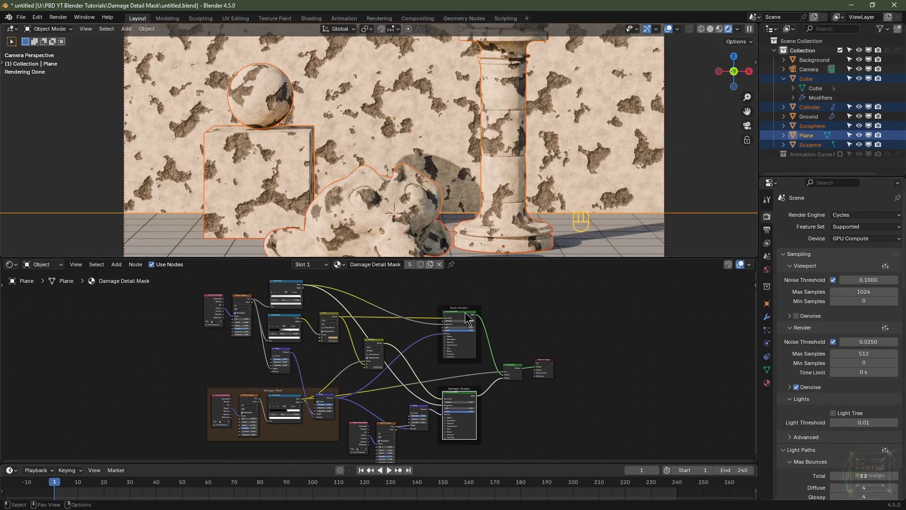
{"action": "left_click", "coordinate": [719, 29]}
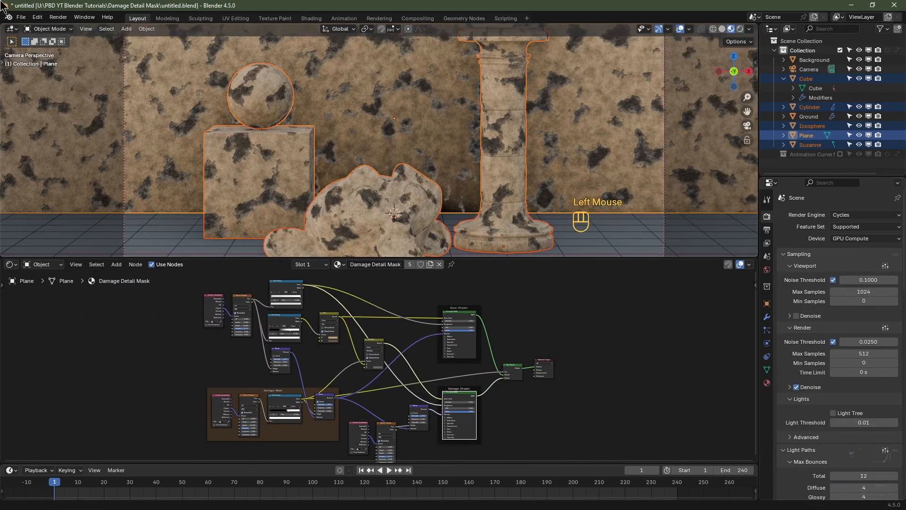
- Save the file under the new name Like And Subscribe.blend in the Damage Detail Mask folder
{"action": "left_click", "coordinate": [21, 17]}
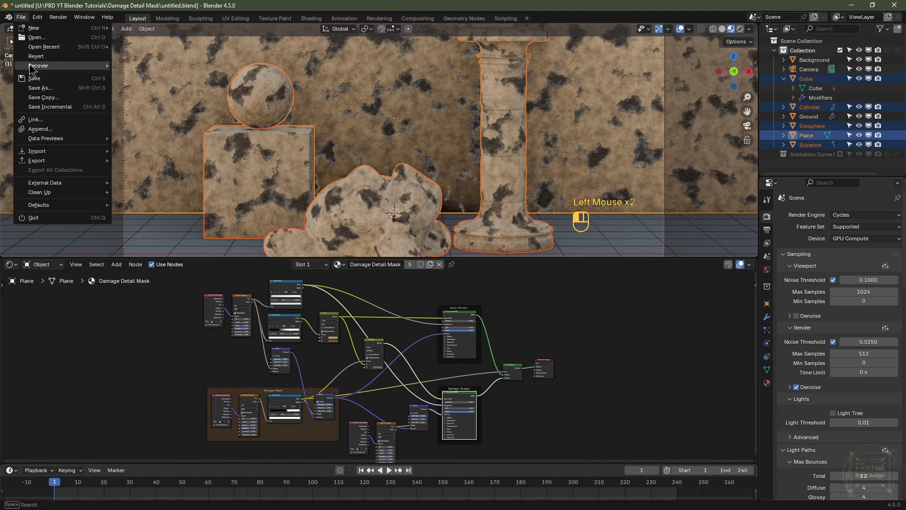
{"action": "left_click", "coordinate": [47, 97]}
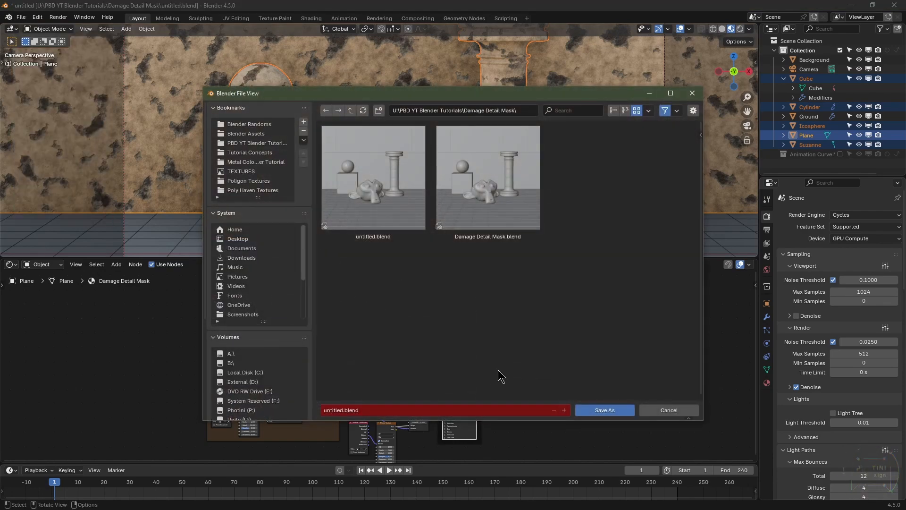
{"action": "left_click", "coordinate": [412, 406]}
{"action": "type", "text": "Like And Su"}
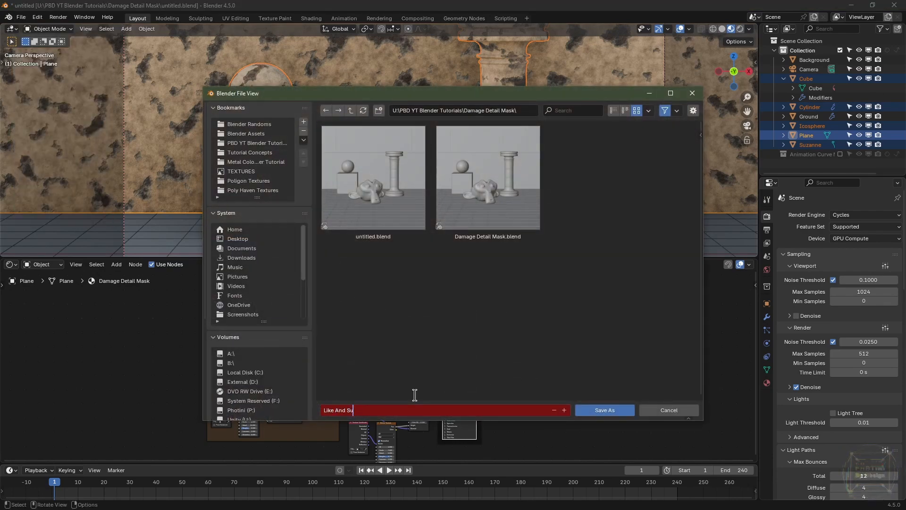
{"action": "type", "text": "bscribe"}
{"action": "key", "text": "Return"}
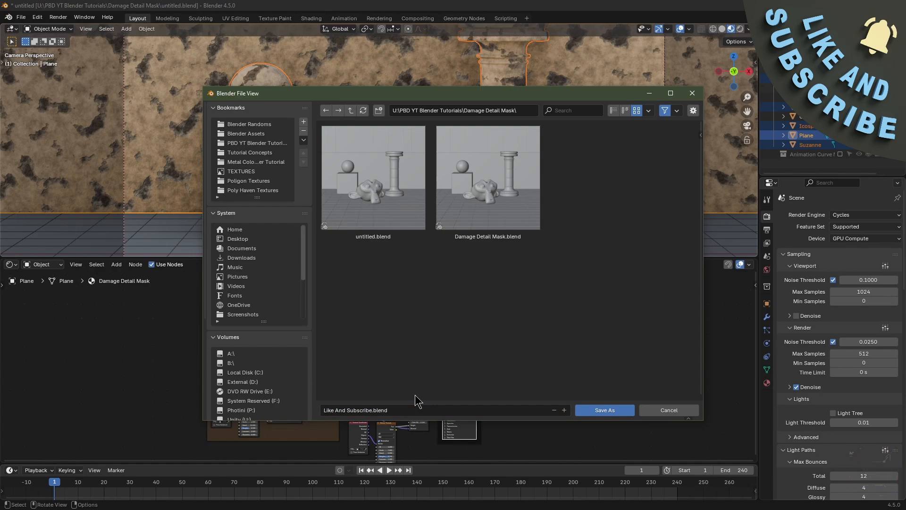
{"action": "left_click", "coordinate": [604, 410]}
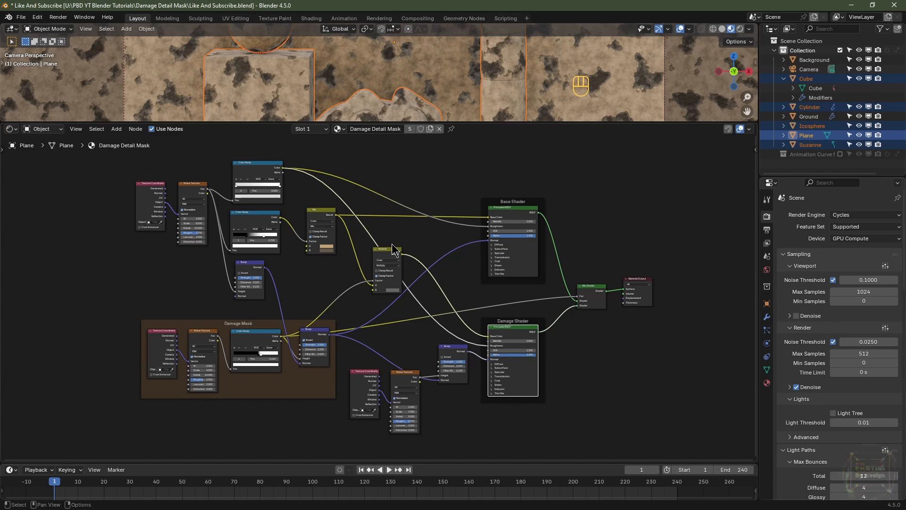
- Maximize the node editor and add a reroute to the roughness Color Ramp's two output links, placed level with its Color output
{"action": "key", "text": "ctrl+space"}
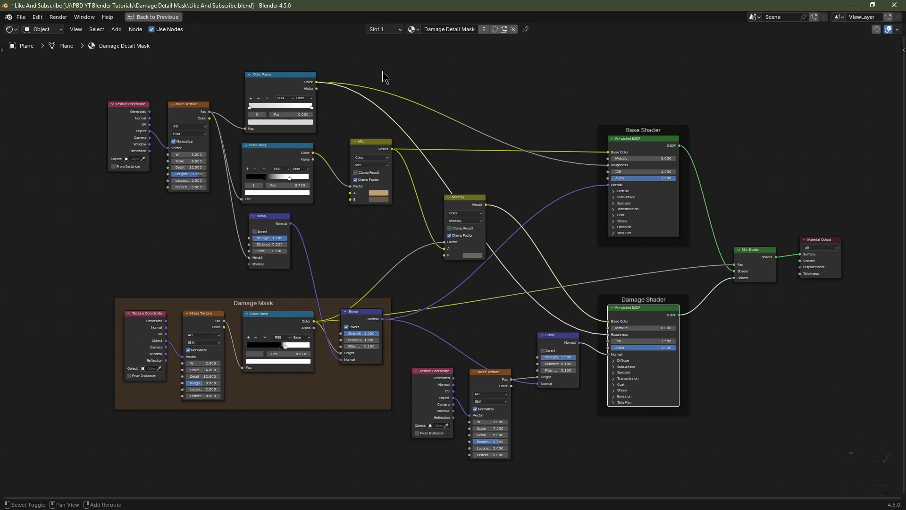
{"action": "right_click_drag", "start_coordinate": [383, 70], "coordinate": [373, 114], "text": "shift"}
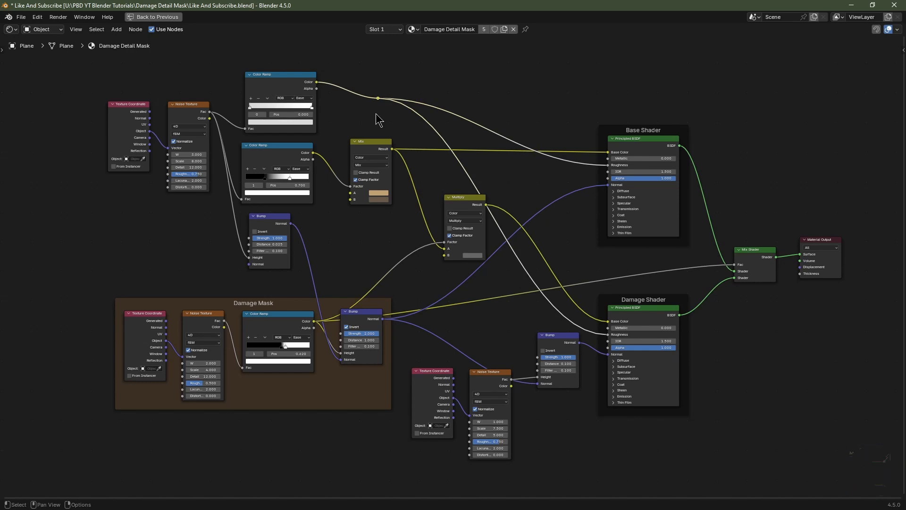
{"action": "key", "text": "g"}
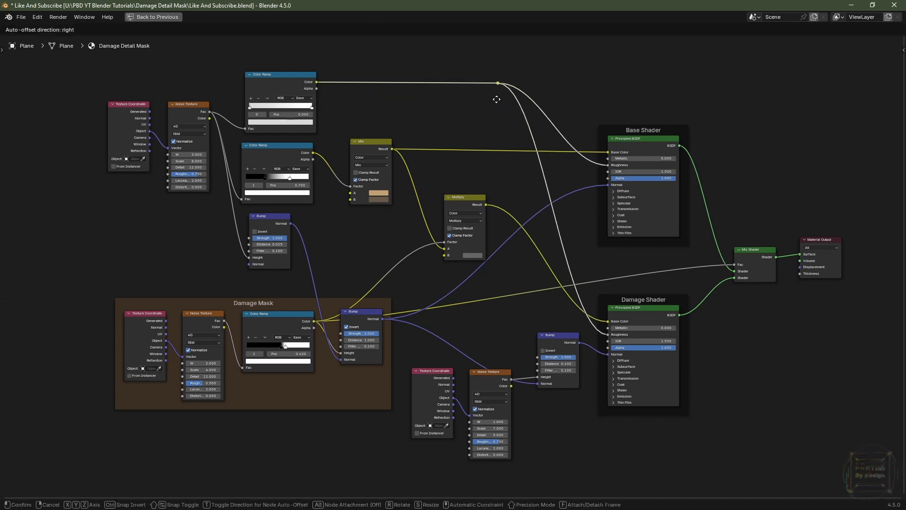
{"action": "left_click", "coordinate": [496, 99]}
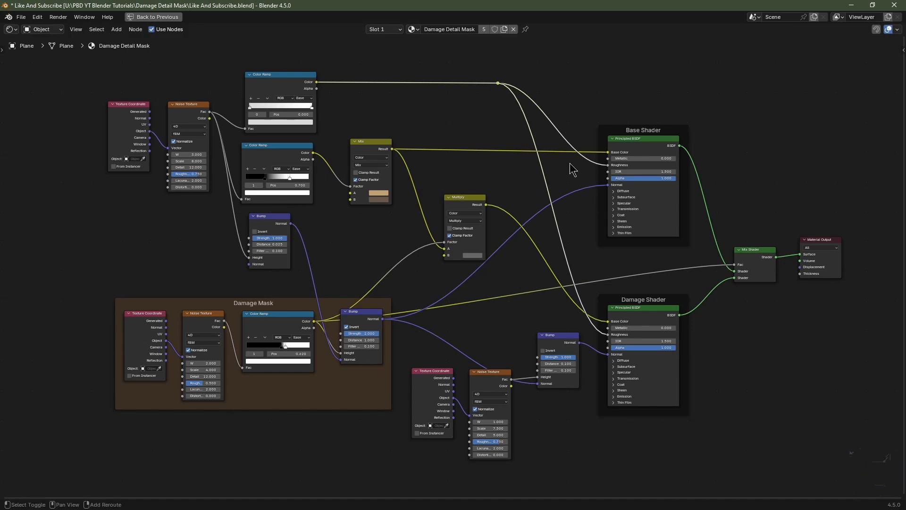
- Add a second reroute to the Damage Shader's Roughness link and align both reroutes vertically by scaling them to 0 along X
{"action": "right_click_drag", "start_coordinate": [557, 174], "coordinate": [528, 196], "text": "shift"}
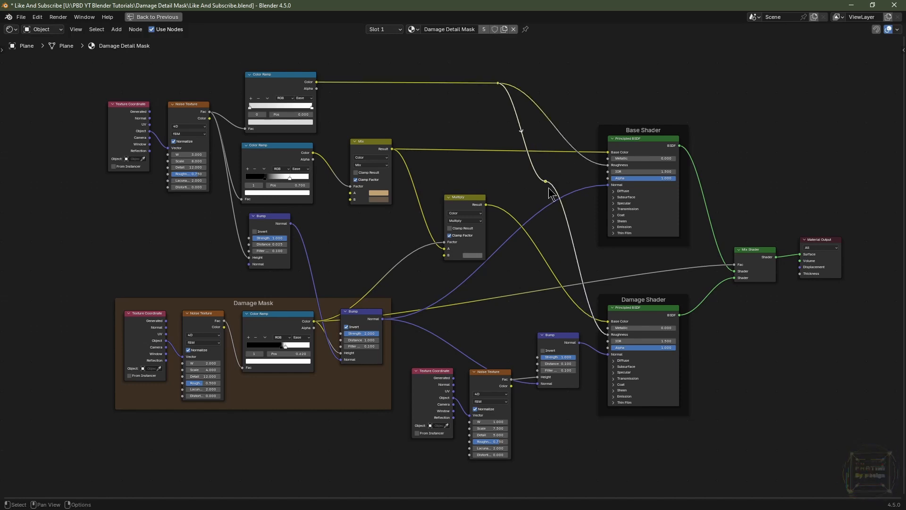
{"action": "left_click_drag", "start_coordinate": [549, 188], "coordinate": [525, 328]}
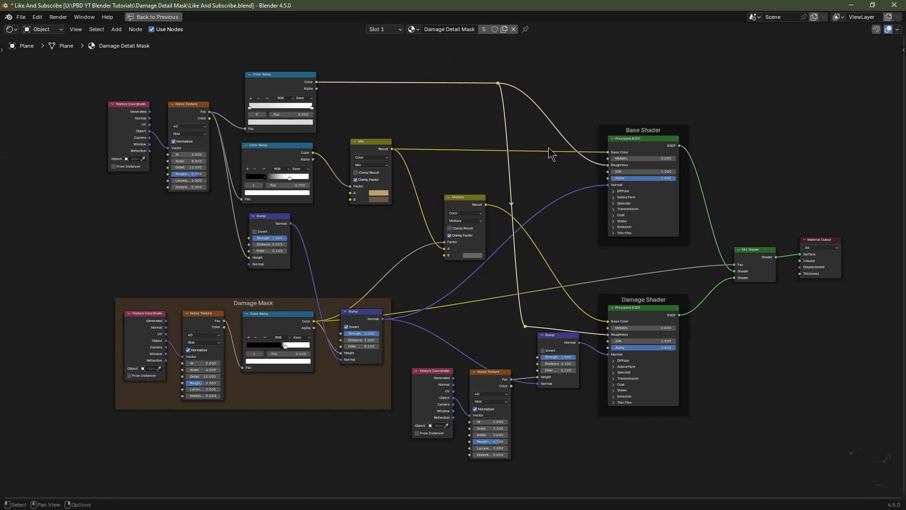
{"action": "key", "text": "s"}
{"action": "key", "text": "x"}
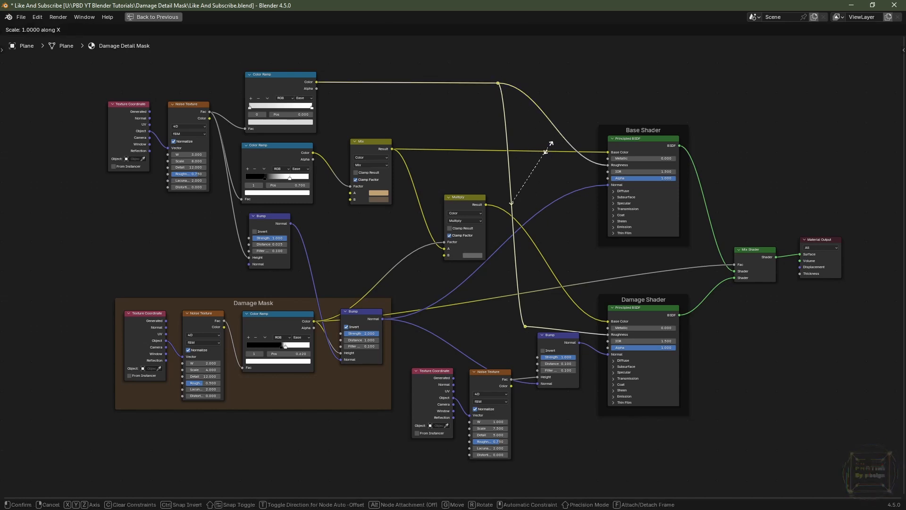
{"action": "key", "text": "0"}
{"action": "key", "text": "Return"}
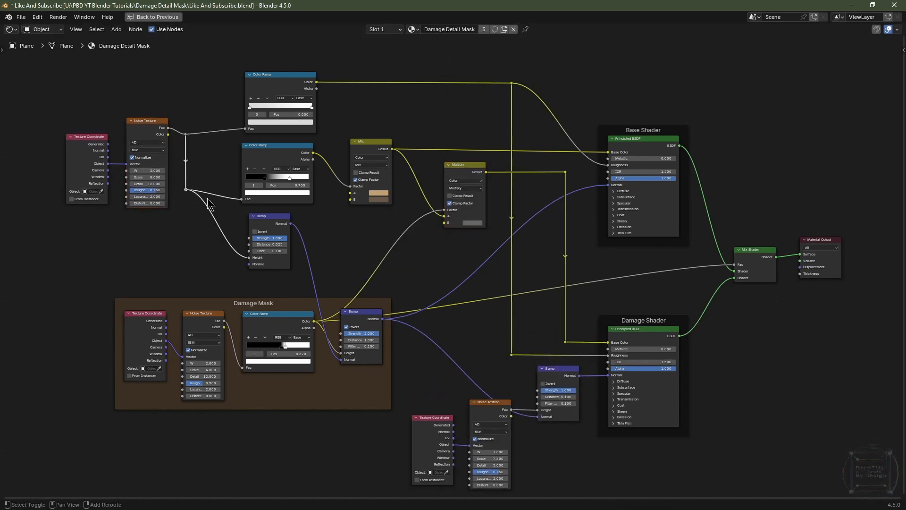
- Shift the reroutes on the base Noise Texture's Fac links along X, closer to the Color Ramp and Bump nodes
{"action": "key", "text": "g"}
{"action": "key", "text": "x"}
{"action": "left_click", "coordinate": [262, 220]}
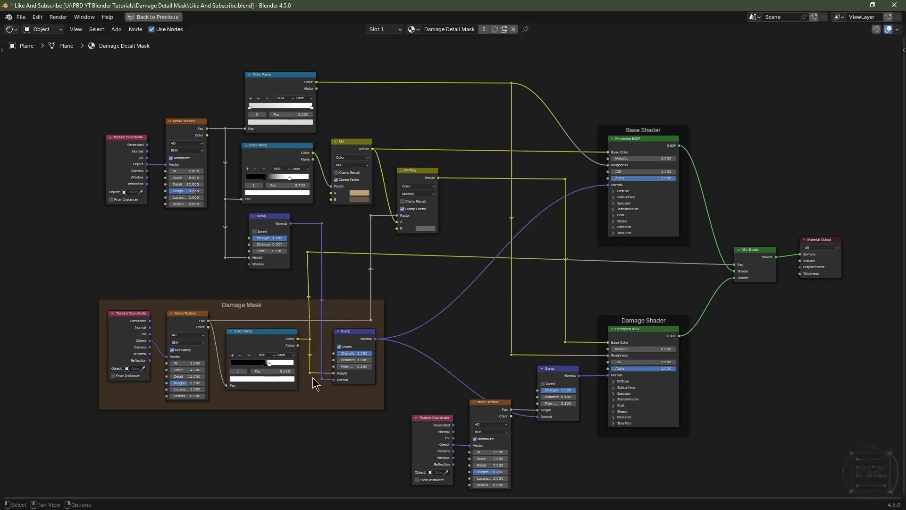
- Straighten the damage Bump's Normal links with X-aligned reroutes and feed the Base Shader's Roughness from a reroute on the vertical line
{"action": "key", "text": "g"}
{"action": "key", "text": "x"}
{"action": "left_click", "coordinate": [451, 354]}
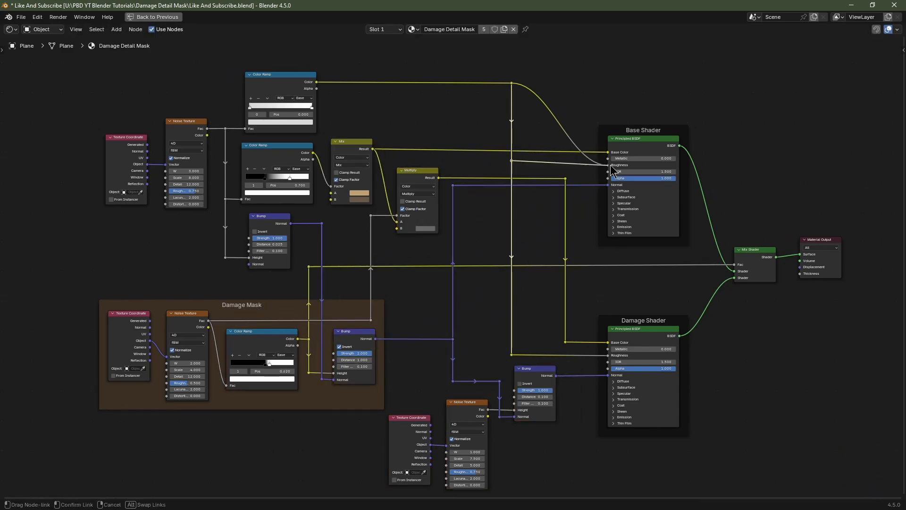
{"action": "key", "text": "g"}
{"action": "key", "text": "x"}
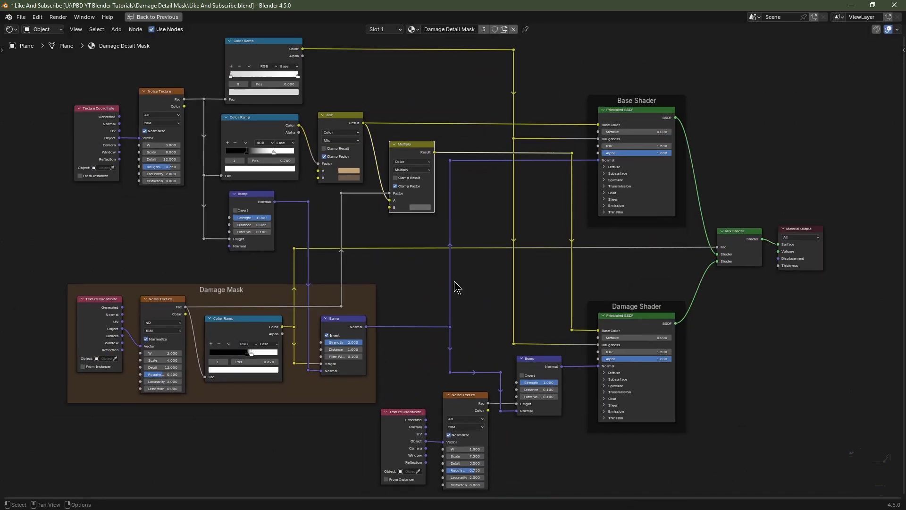
- Examine how the Damage Mask's Noise Texture and Color Ramp relate to the Multiply node's Factor, and return to the normal layout
{"action": "left_click", "coordinate": [255, 335]}
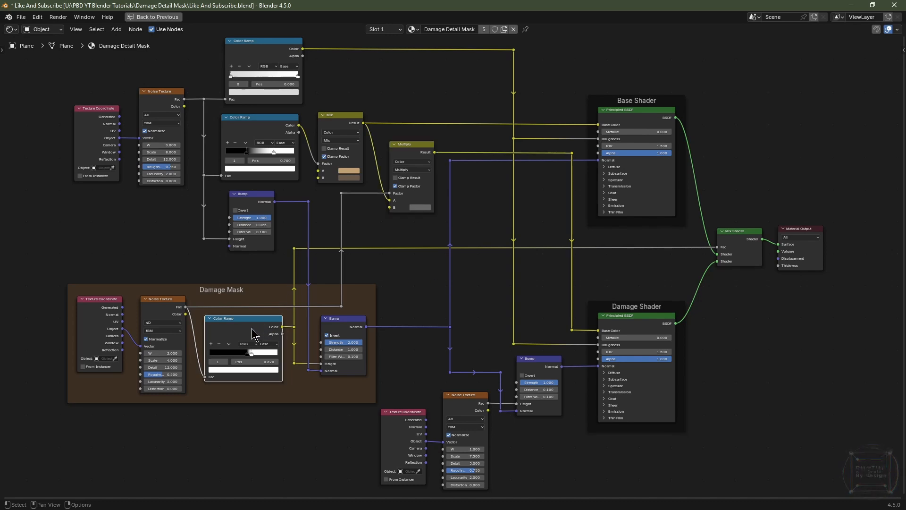
{"action": "left_click", "coordinate": [409, 154]}
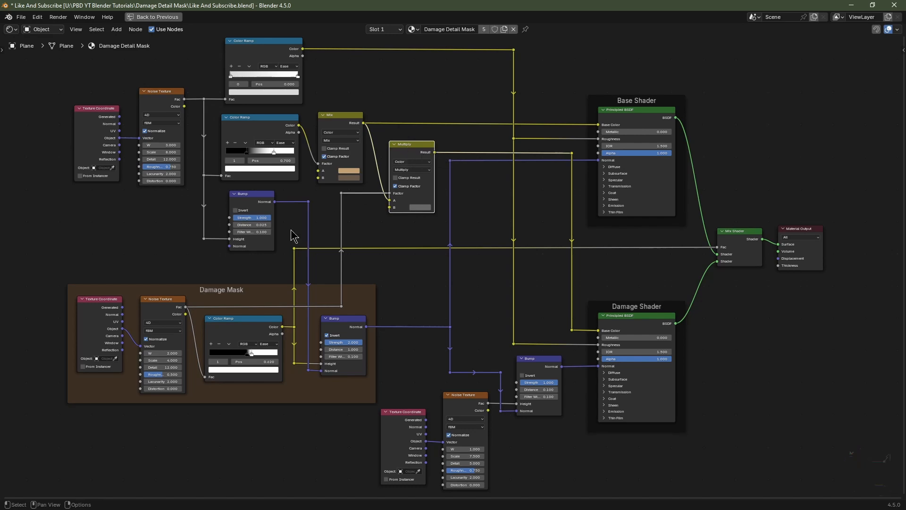
{"action": "left_click", "coordinate": [166, 307]}
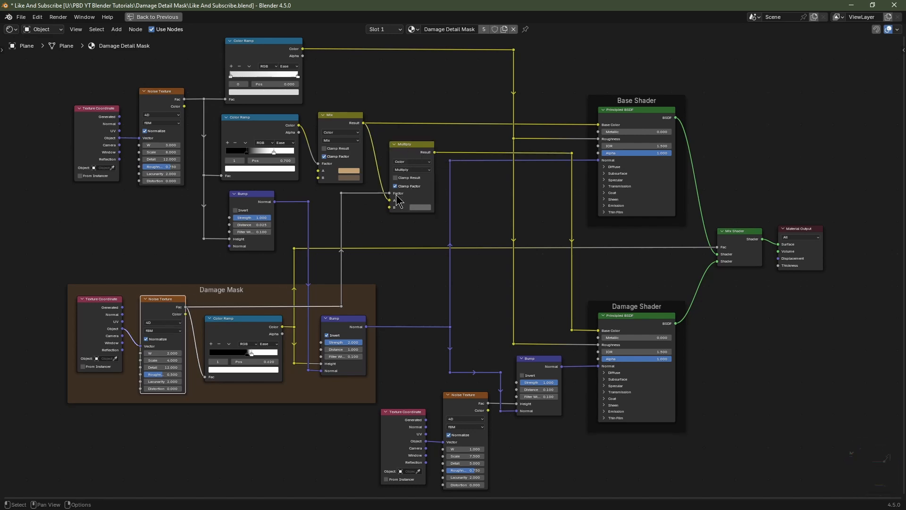
{"action": "left_click", "coordinate": [409, 154]}
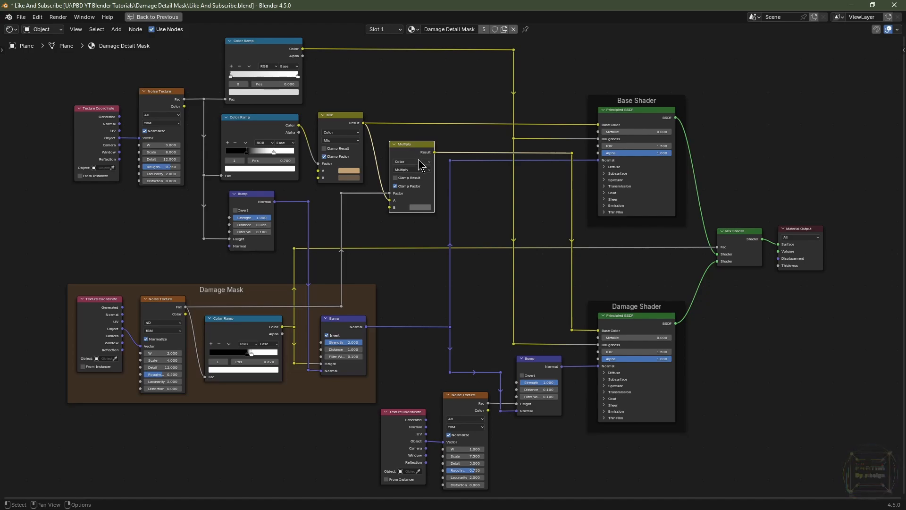
{"action": "left_click", "coordinate": [466, 292]}
{"action": "key", "text": "ctrl+space"}
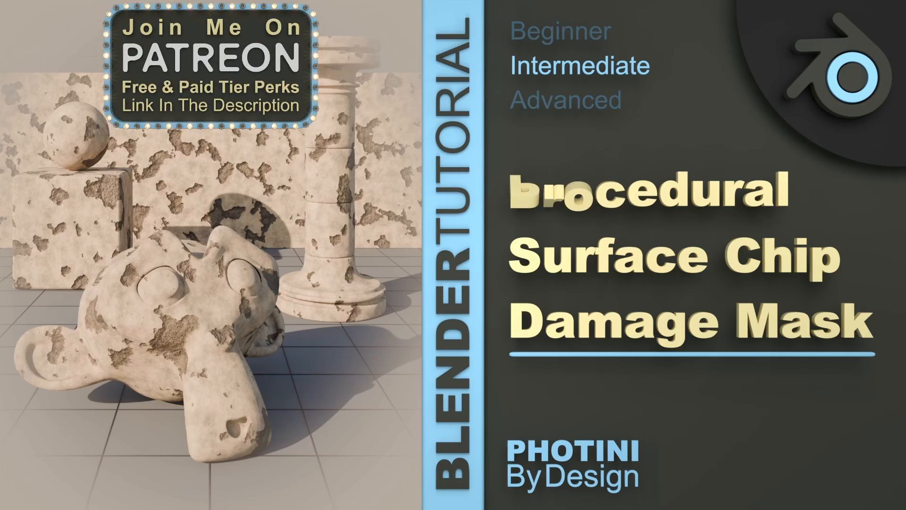